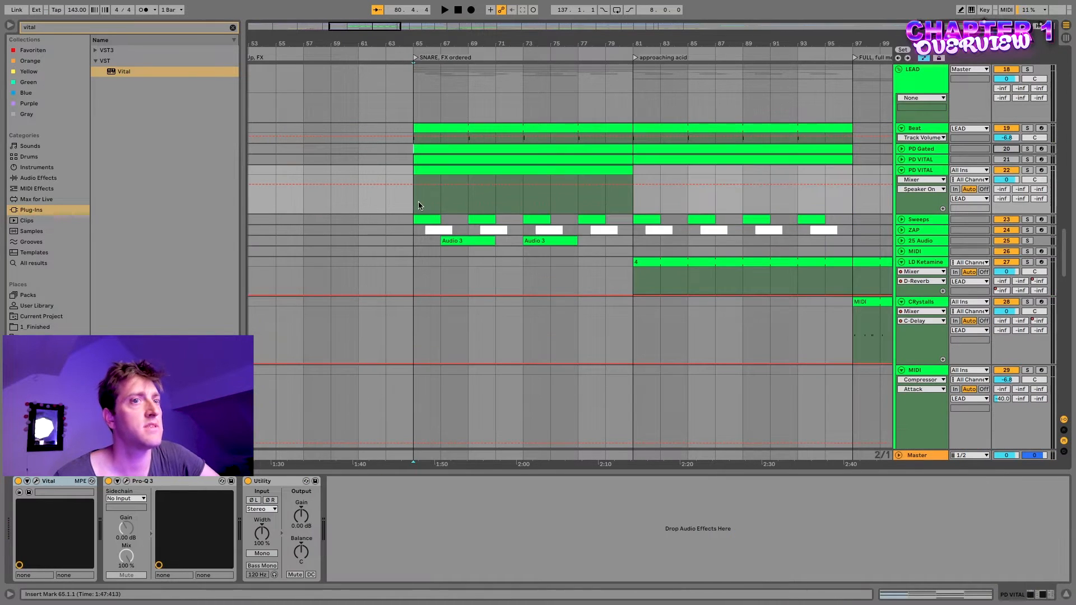
# Step: Copy the PD Gated chord progression onto PD VITAL track 22, covering the clips at bars 65 and 81
pyautogui.click(418, 205)
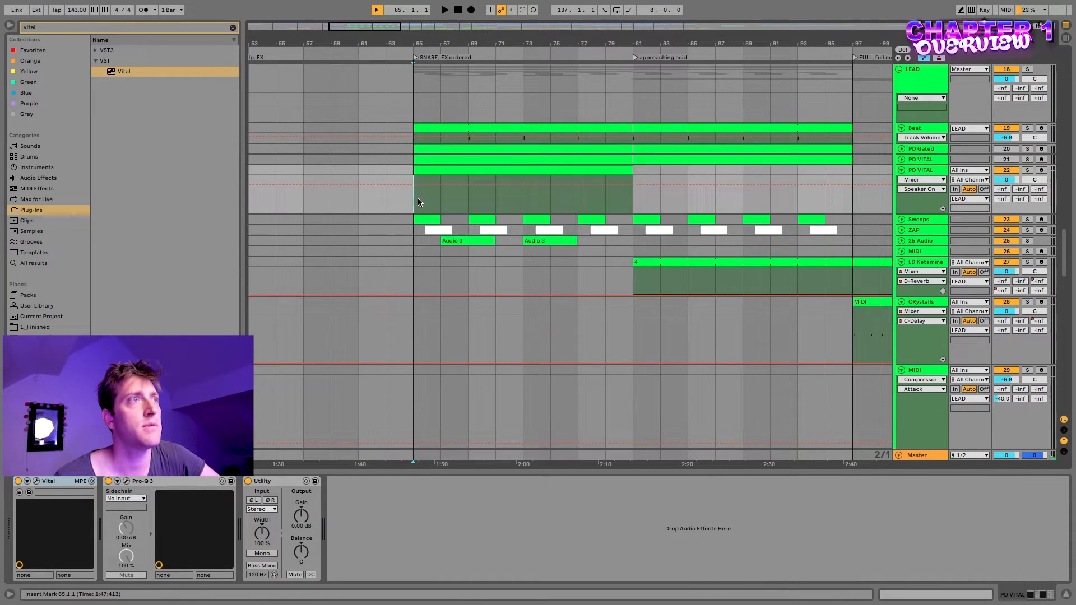
pyautogui.click(460, 177)
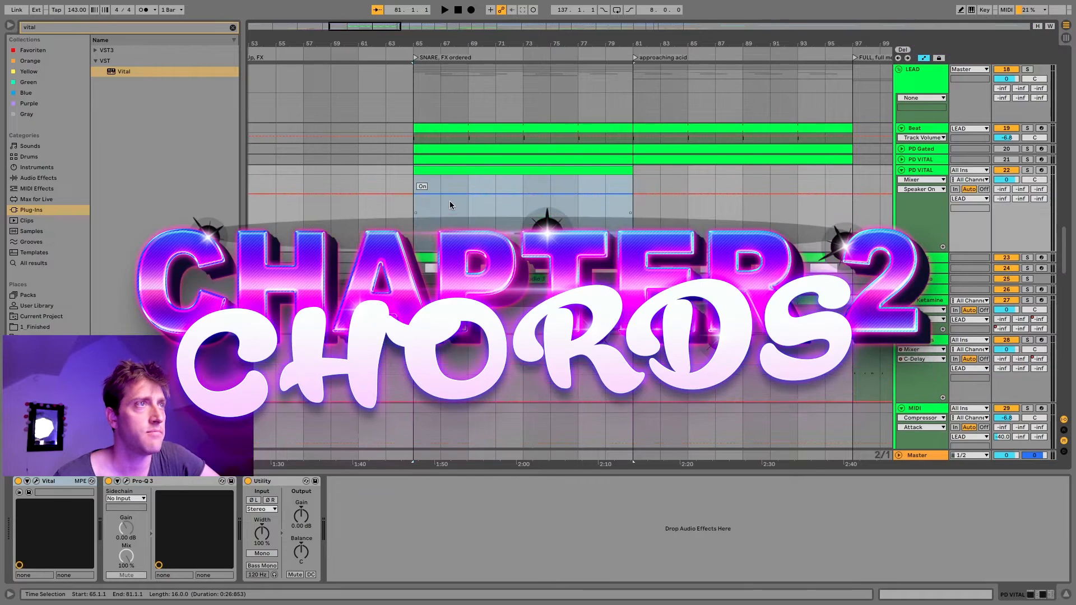
pyautogui.click(487, 151)
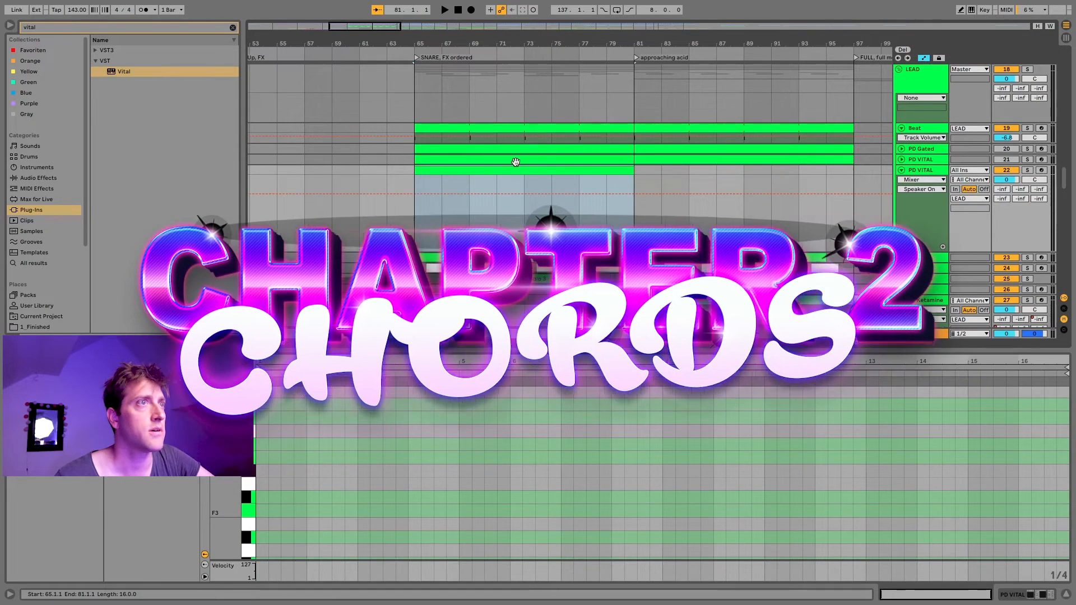
pyautogui.click(480, 169)
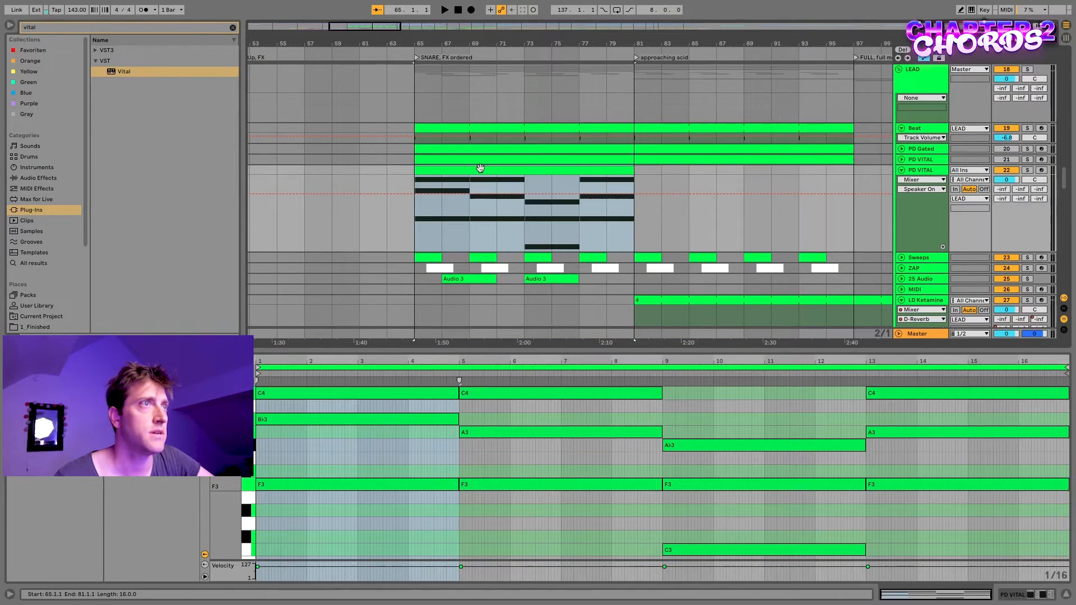
pyautogui.click(644, 176)
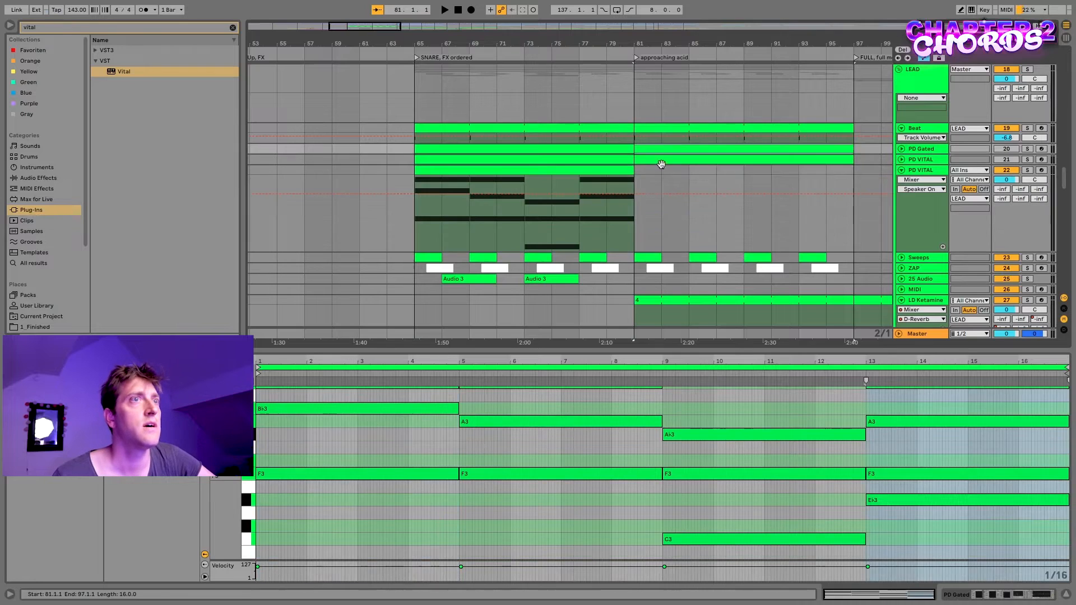
pyautogui.hotkey('ctrl', 'v')
# Step: Inspect the second chord's notes and the available scales for the PD VITAL clip at bar 65
pyautogui.click(466, 177)
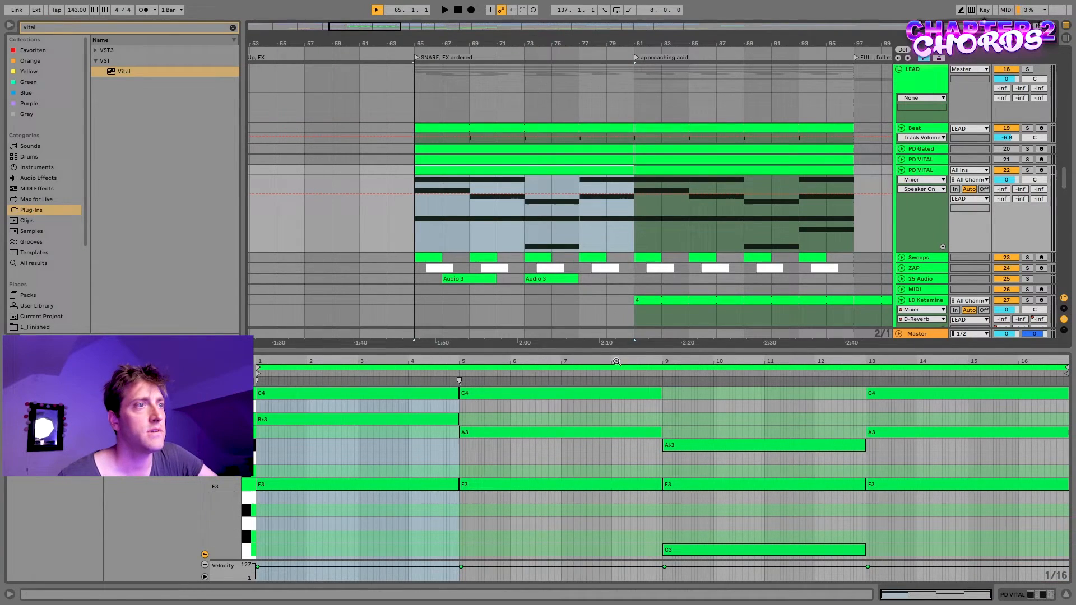
pyautogui.moveTo(541, 521); pyautogui.dragTo(589, 386)
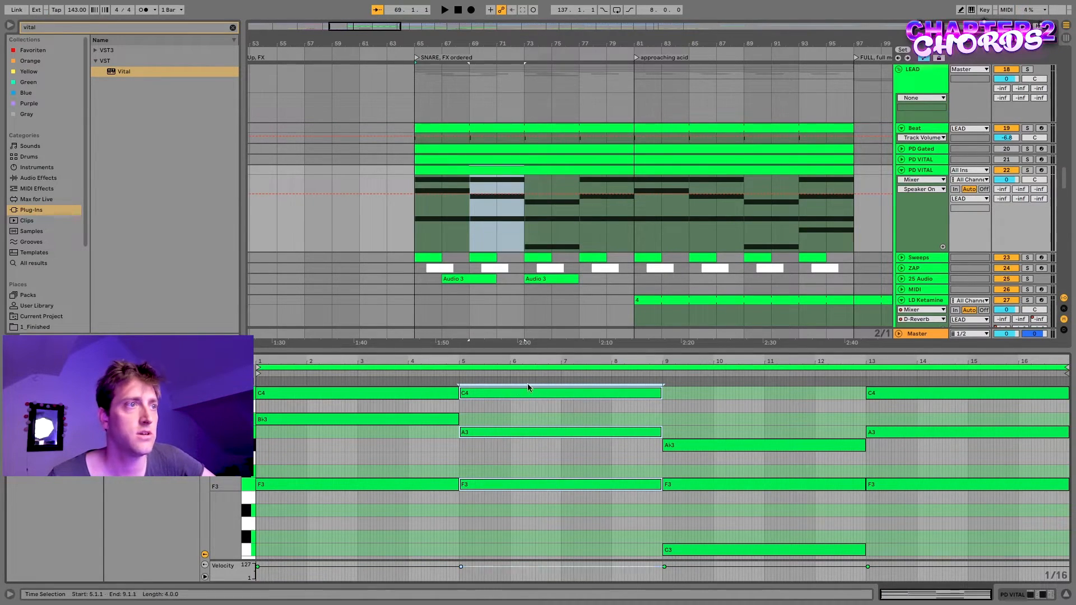
pyautogui.click(481, 474)
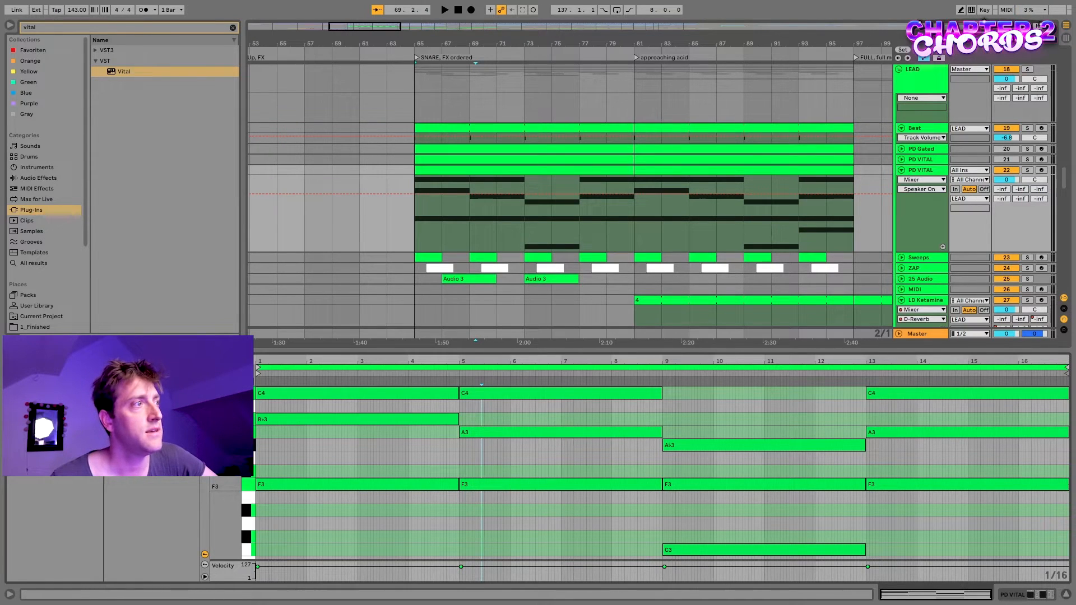
pyautogui.click(80, 445)
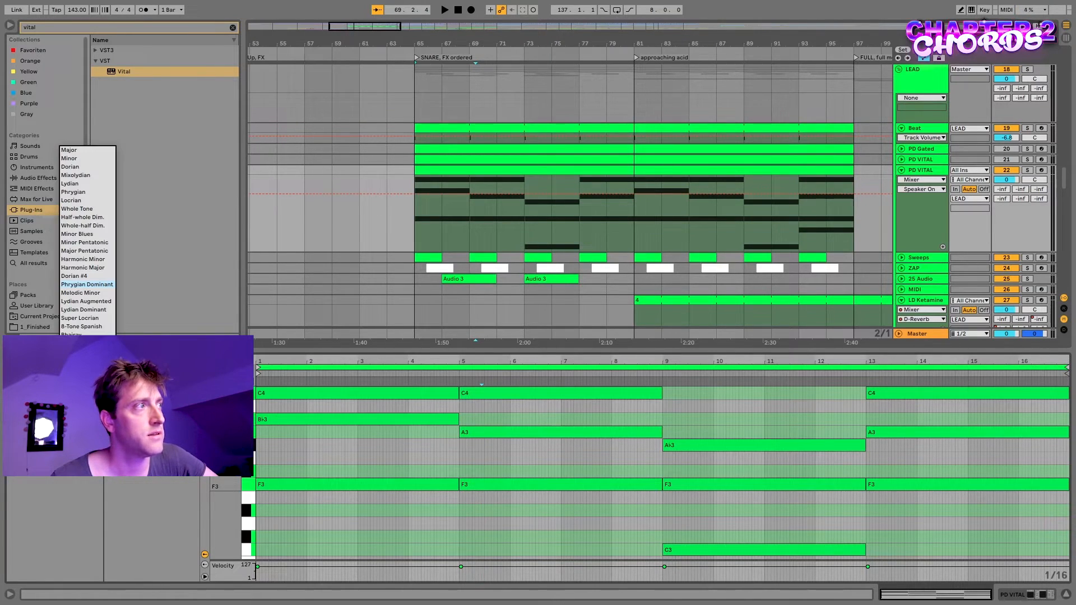
pyautogui.click(84, 519)
pyautogui.scroll(1, 532, 469)
pyautogui.scroll(1, 532, 468)
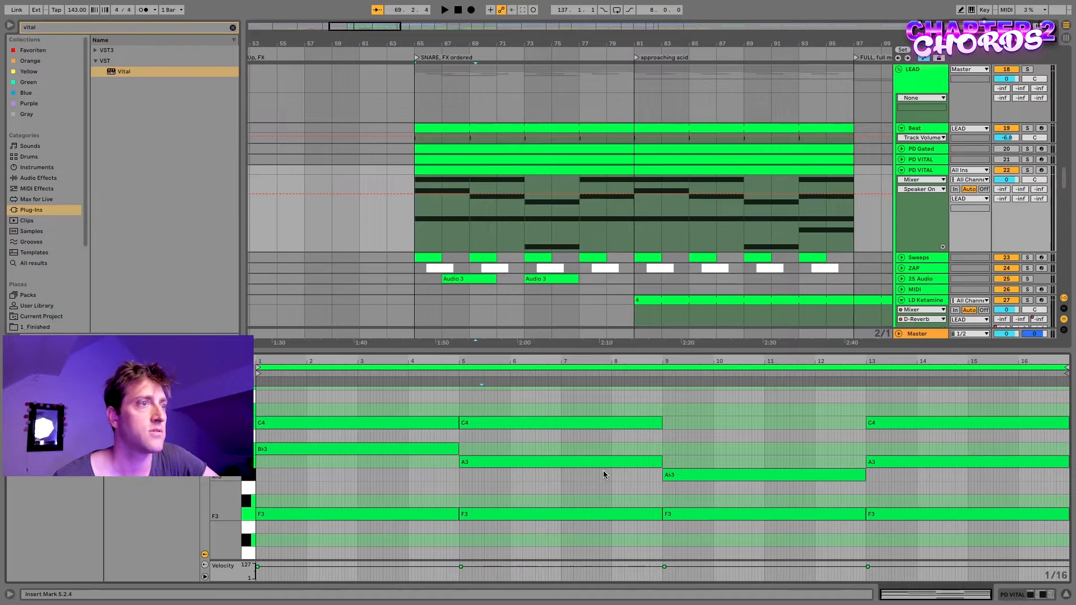
# Step: Compare the first two chords of the clip, focusing on the B♭3 and A3 middle notes
pyautogui.moveTo(523, 536); pyautogui.dragTo(566, 412)
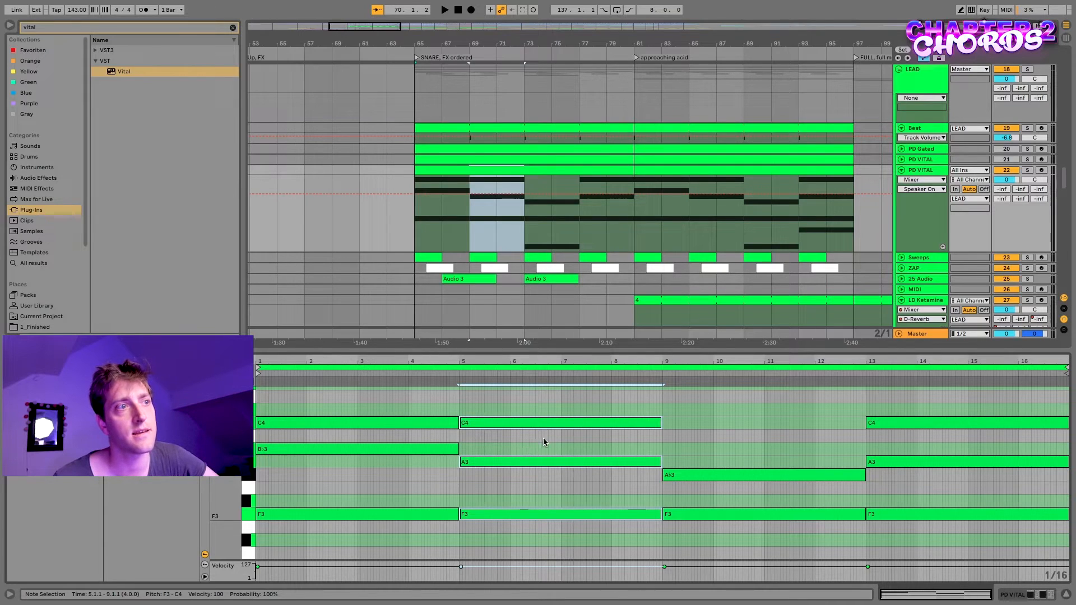
pyautogui.moveTo(355, 409); pyautogui.dragTo(392, 521)
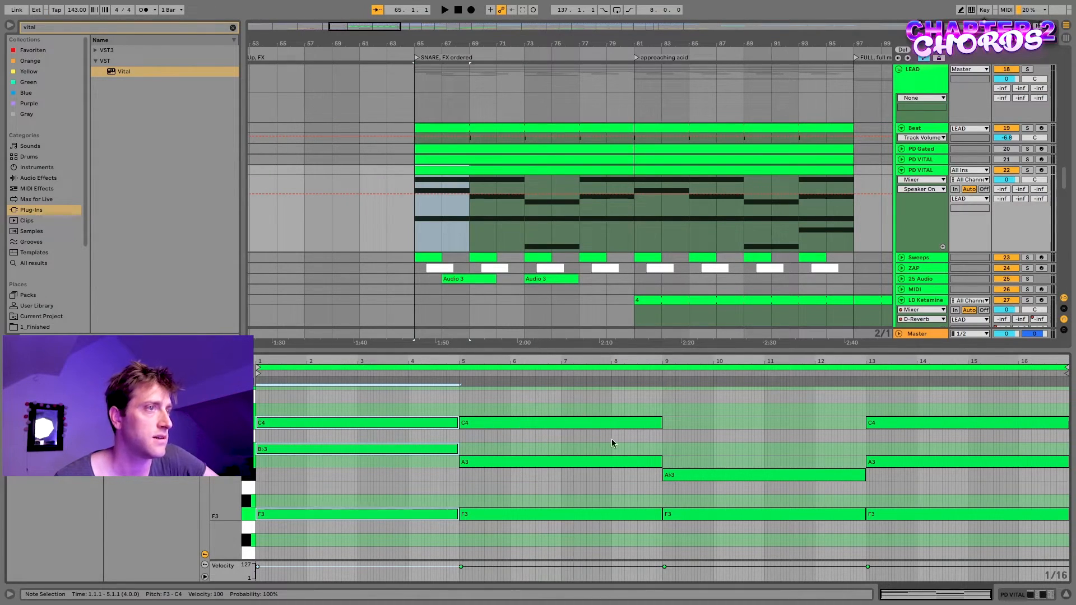
pyautogui.click(372, 450)
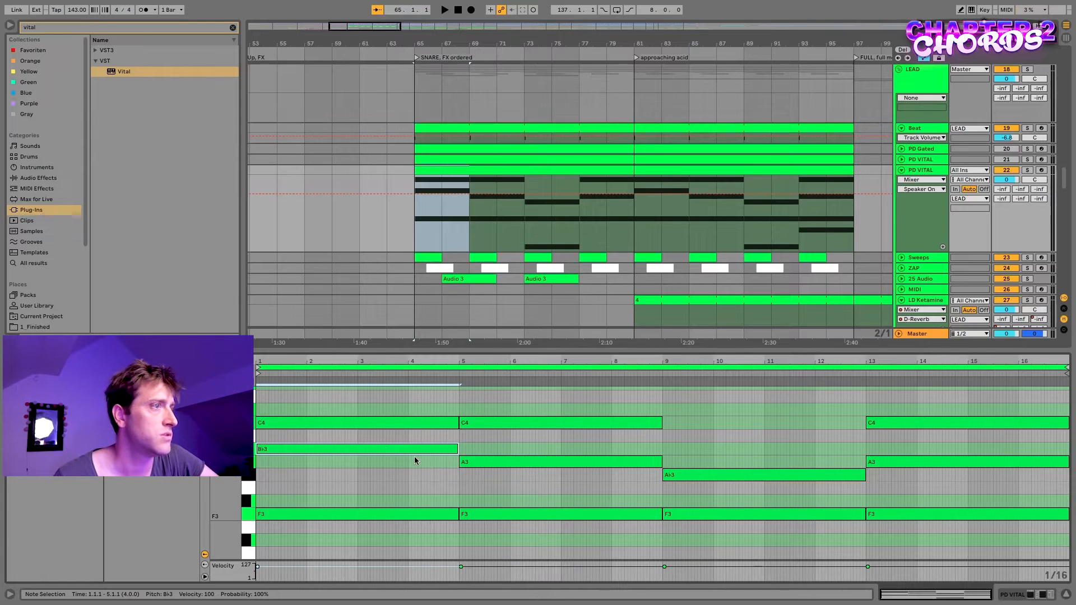
pyautogui.click(370, 435)
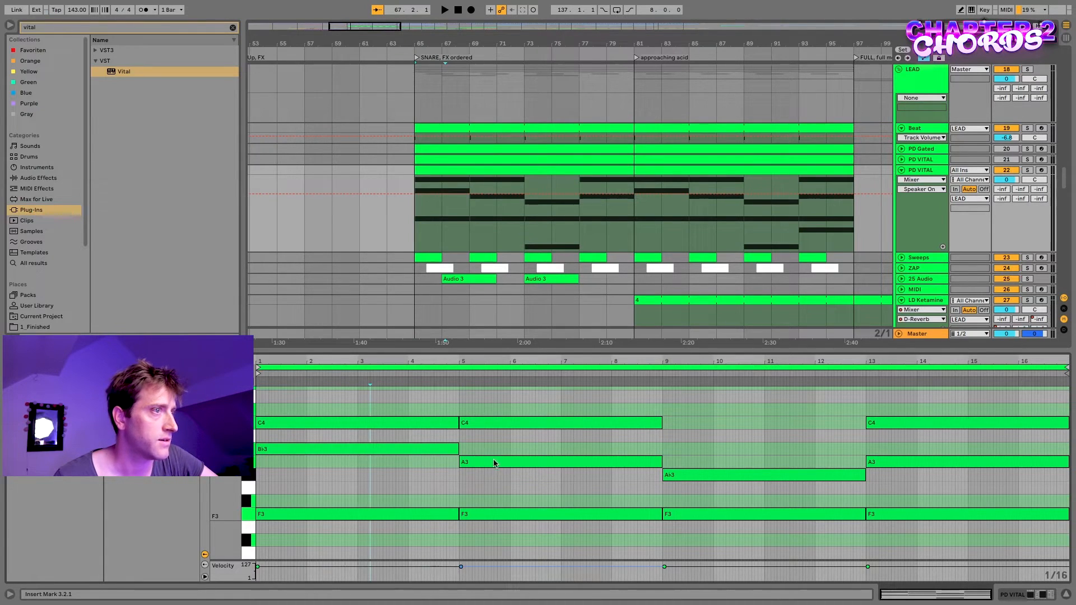
pyautogui.moveTo(421, 452)
pyautogui.mouseDown()
pyautogui.moveTo(422, 490)
pyautogui.moveTo(427, 456)
pyautogui.mouseUp()
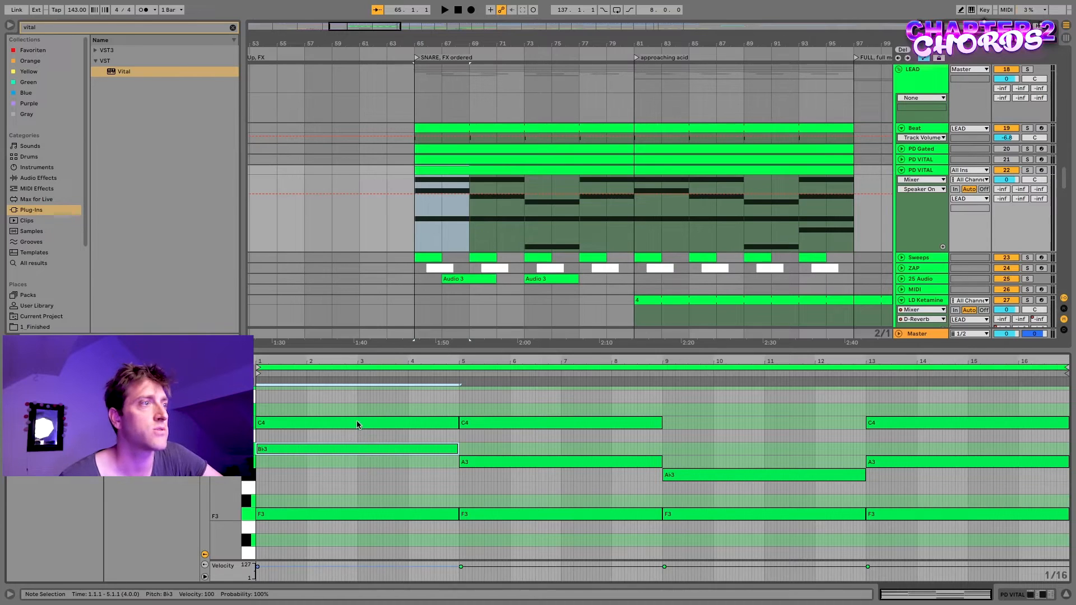
pyautogui.scroll(-1, 578, 478)
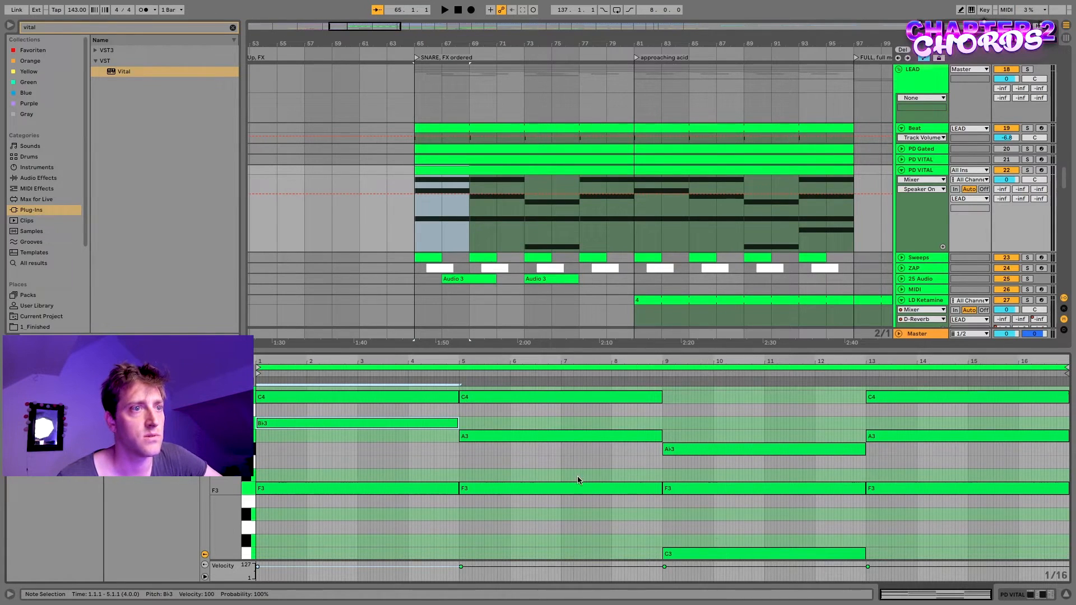
# Step: Transpose the third chord's C3 note up one octave and return it to C3
pyautogui.click(717, 553)
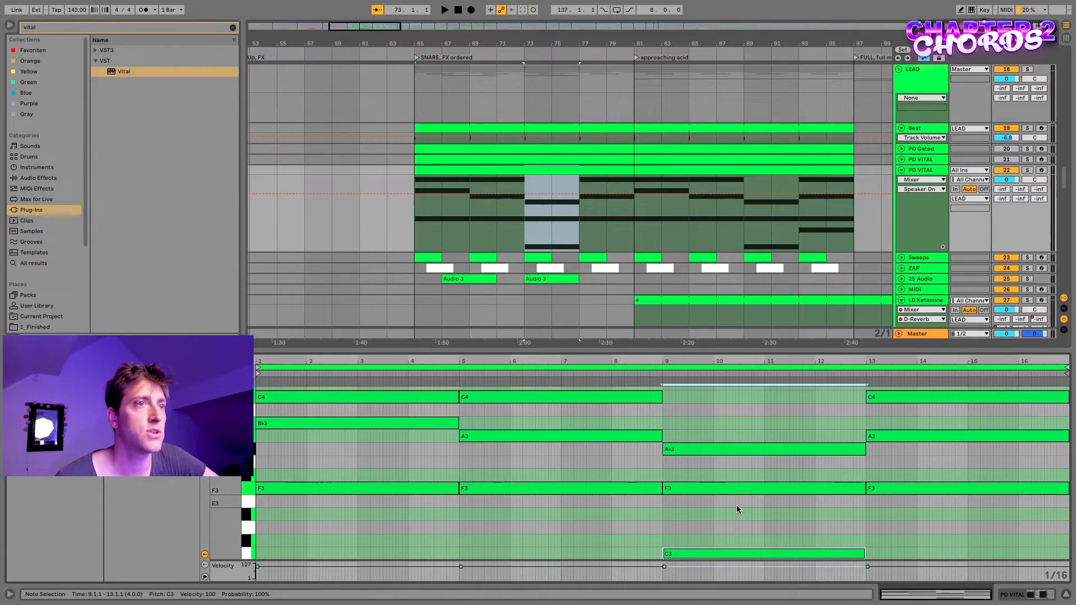
pyautogui.hotkey('shift', 'Up')
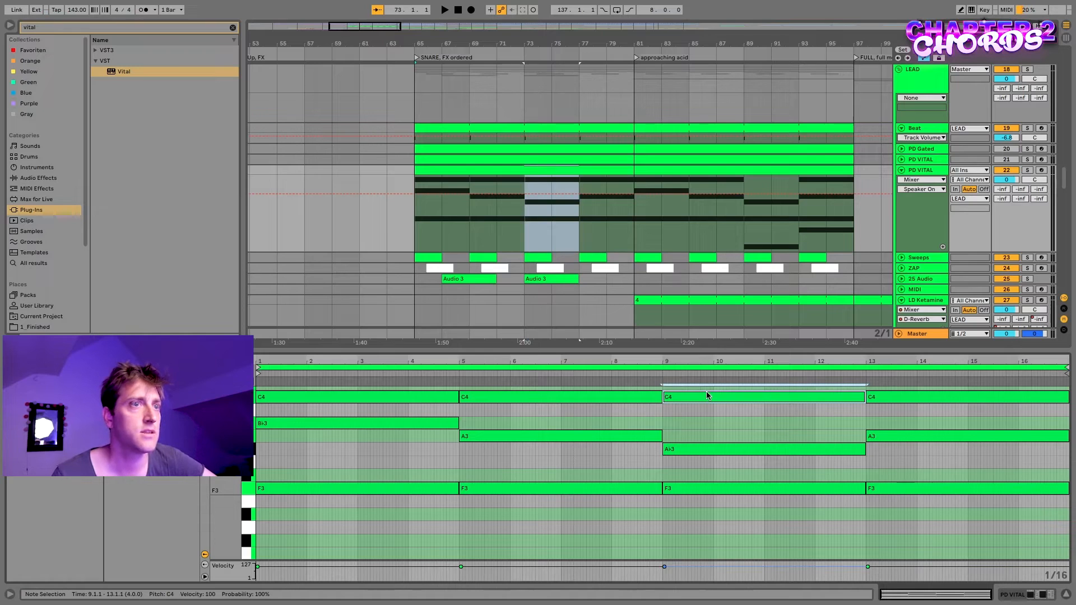
pyautogui.hotkey('shift', 'Down')
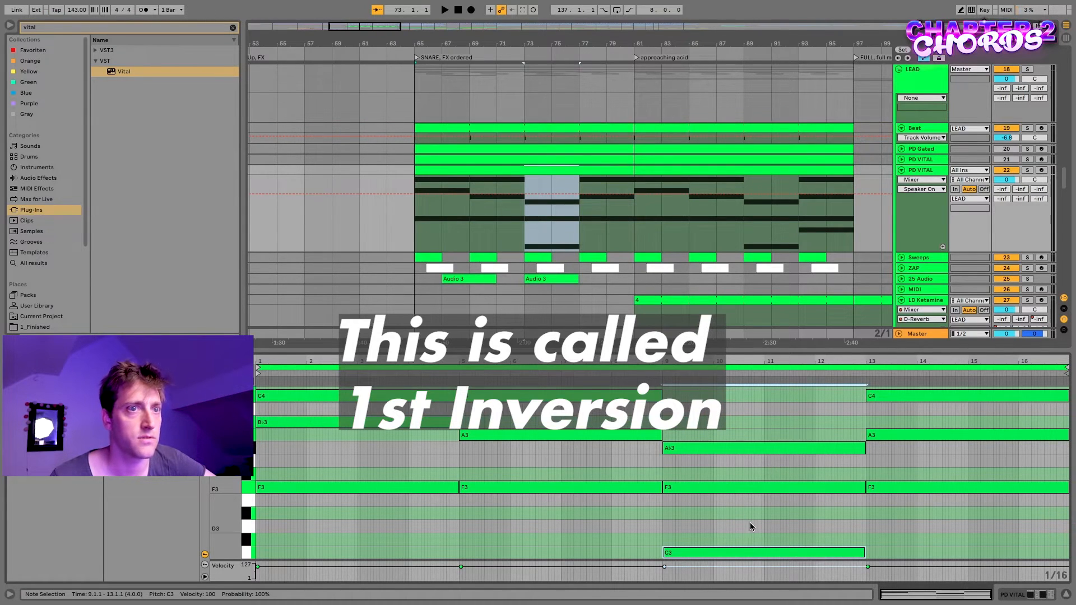
# Step: Compare the final chord of the PD VITAL clip at bar 65 with that of the clip at bar 81
pyautogui.moveTo(890, 506); pyautogui.dragTo(934, 397)
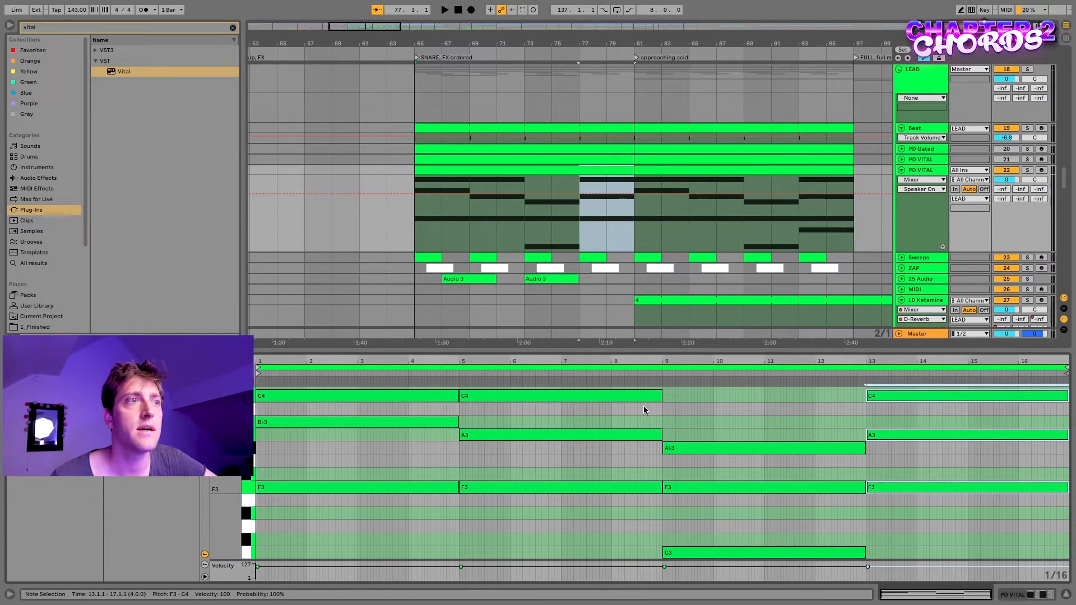
pyautogui.click(744, 171)
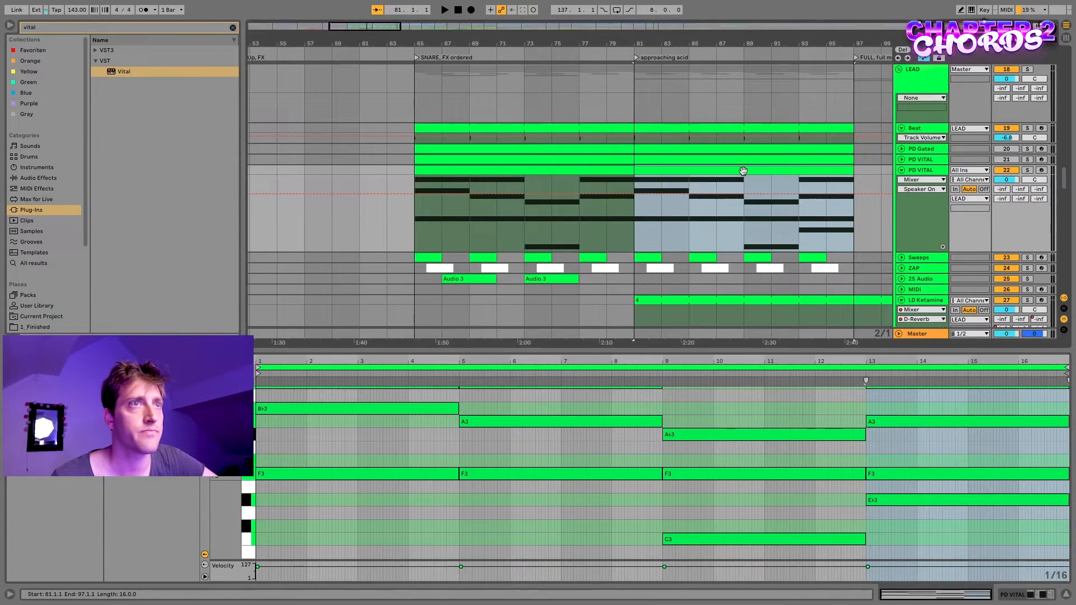
pyautogui.hscroll(4, 729, 193)
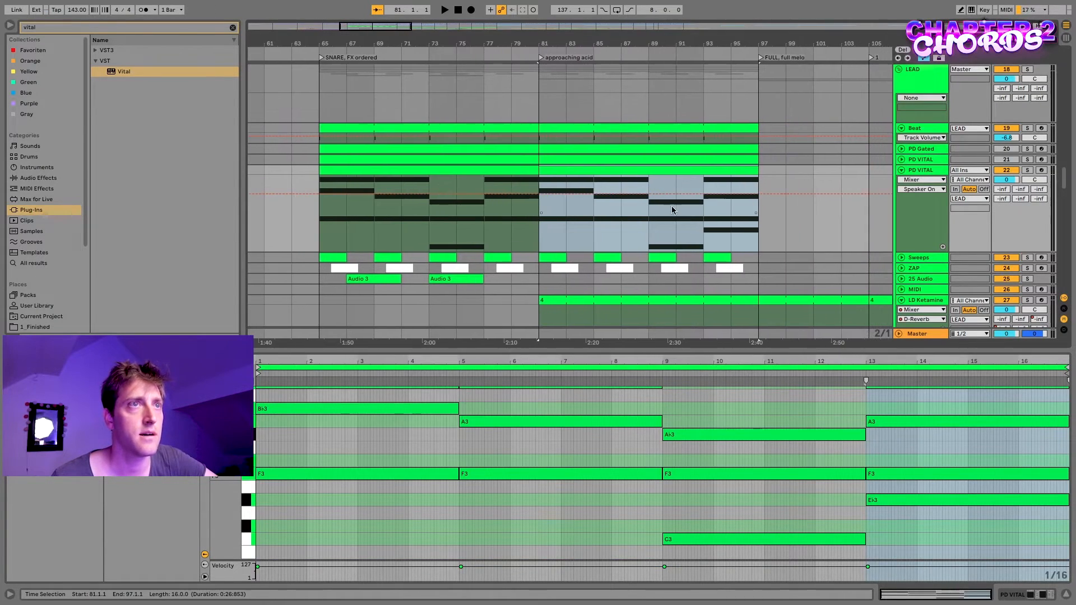
pyautogui.scroll(2, 895, 402)
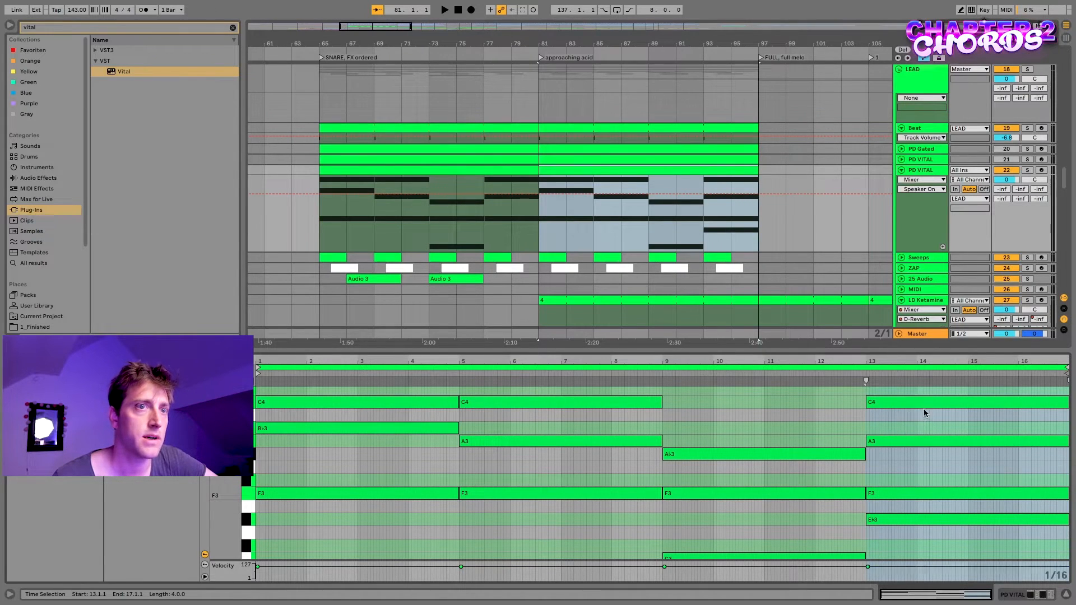
# Step: Transpose the E♭3 note in the second clip's final chord up one octave and return it to E♭3
pyautogui.click(898, 516)
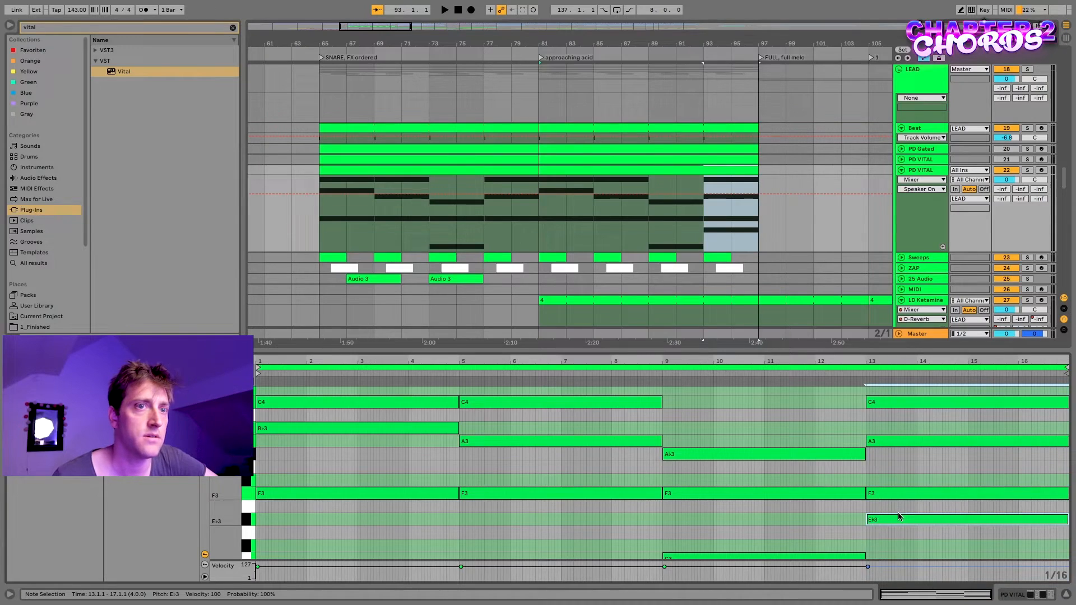
pyautogui.hotkey('shift', 'Up')
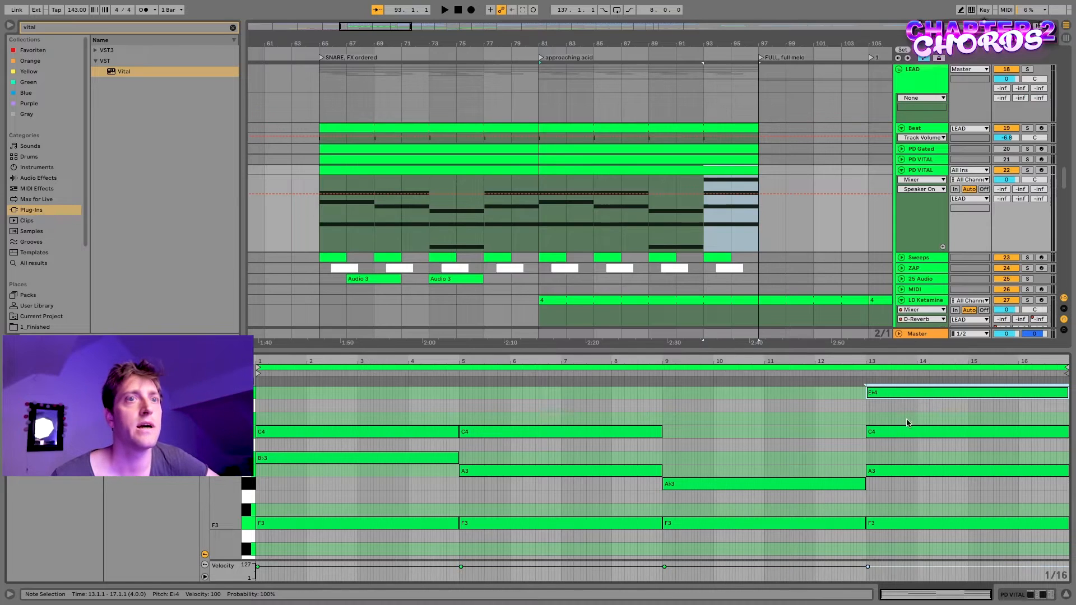
pyautogui.click(933, 406)
pyautogui.click(934, 395)
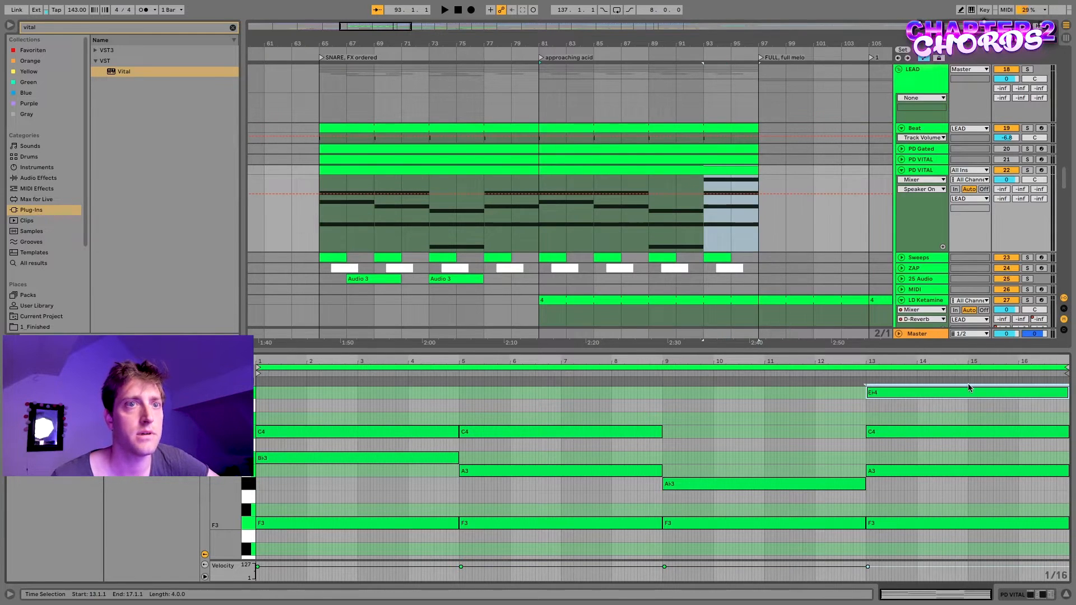
pyautogui.hotkey('shift', 'Down')
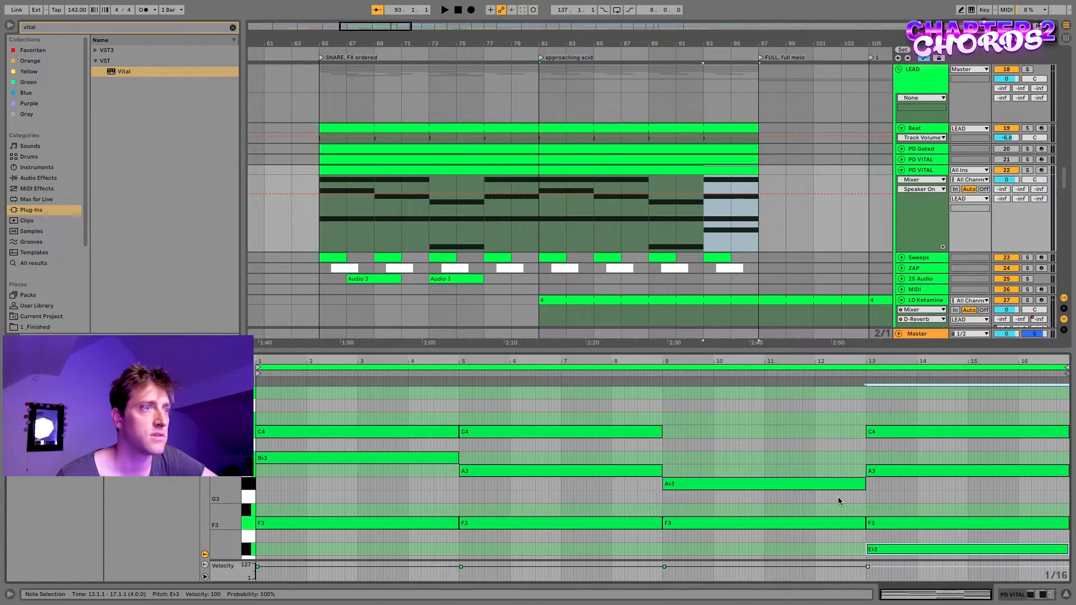
# Step: Select the PD VITAL clip at bar 65, show the track's devices and open the Vital preset browser
pyautogui.click(451, 171)
pyautogui.hscroll(-5, 450, 172)
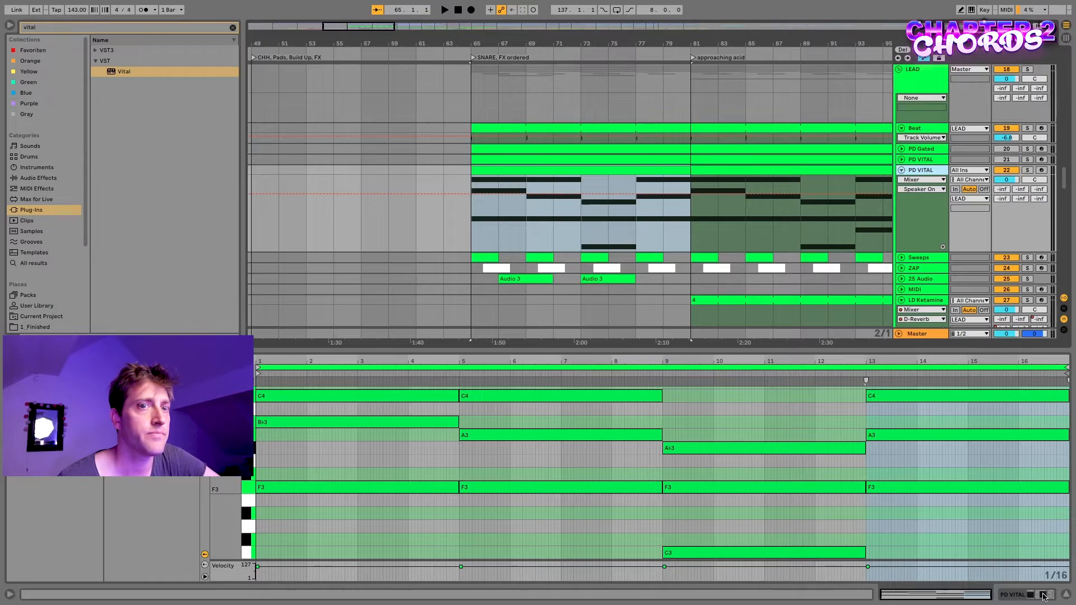
pyautogui.hotkey('shift', 'Tab')
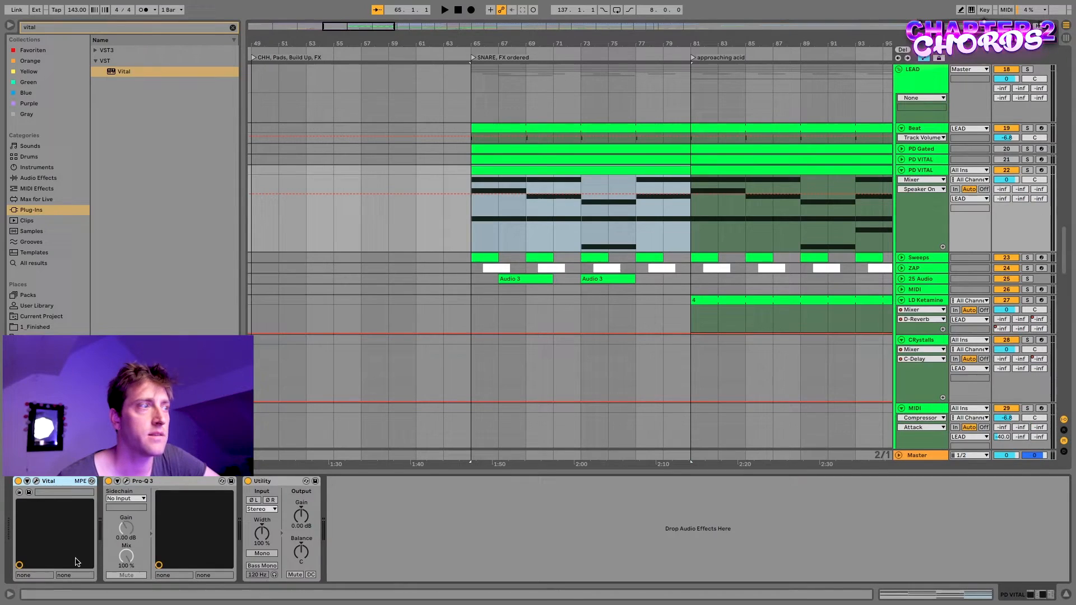
pyautogui.click(35, 484)
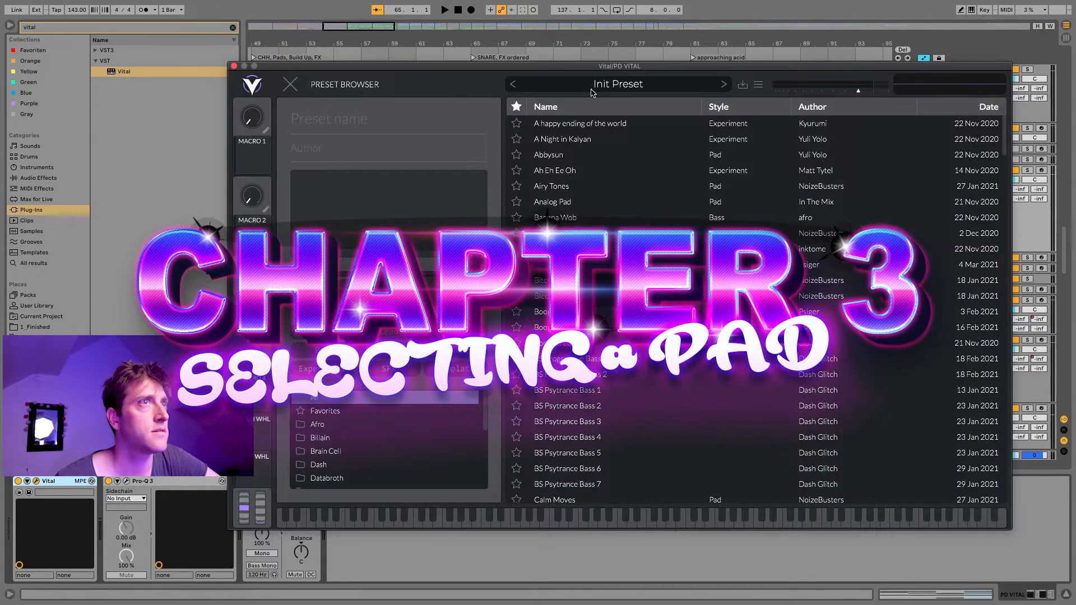
# Step: Filter the Vital presets by the Pad style, load Abbysun and close the plug-in window
pyautogui.scroll(-3, 339, 448)
pyautogui.scroll(3, 339, 442)
pyautogui.click(339, 352)
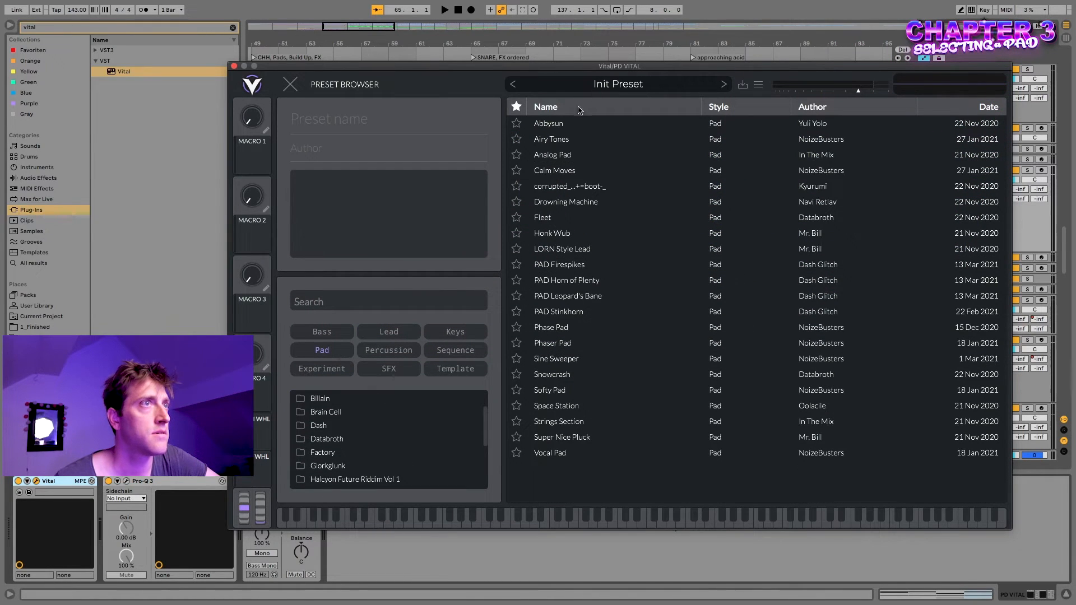
pyautogui.click(562, 124)
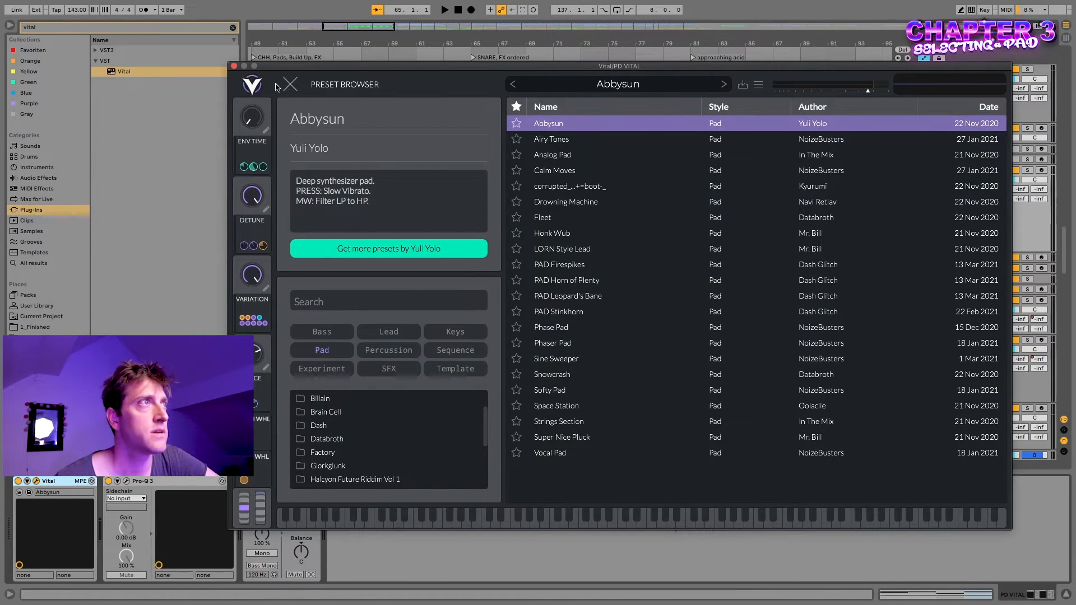
pyautogui.click(234, 67)
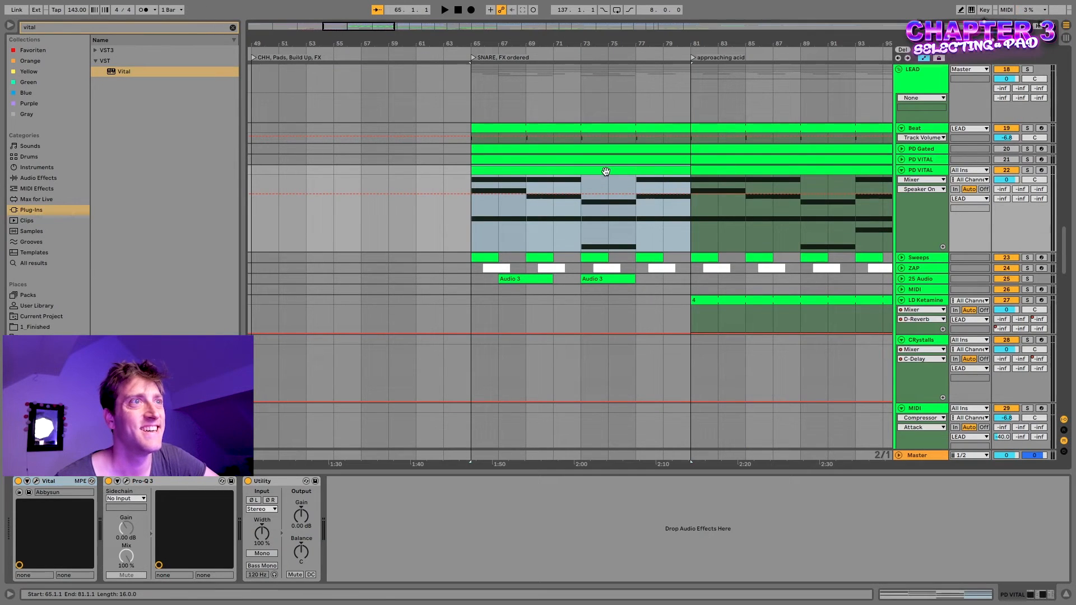
# Step: Audition the PD VITAL pad soloed and in the mix, lowering its track volume to -10 dB
pyautogui.click(1028, 171)
pyautogui.press('space')
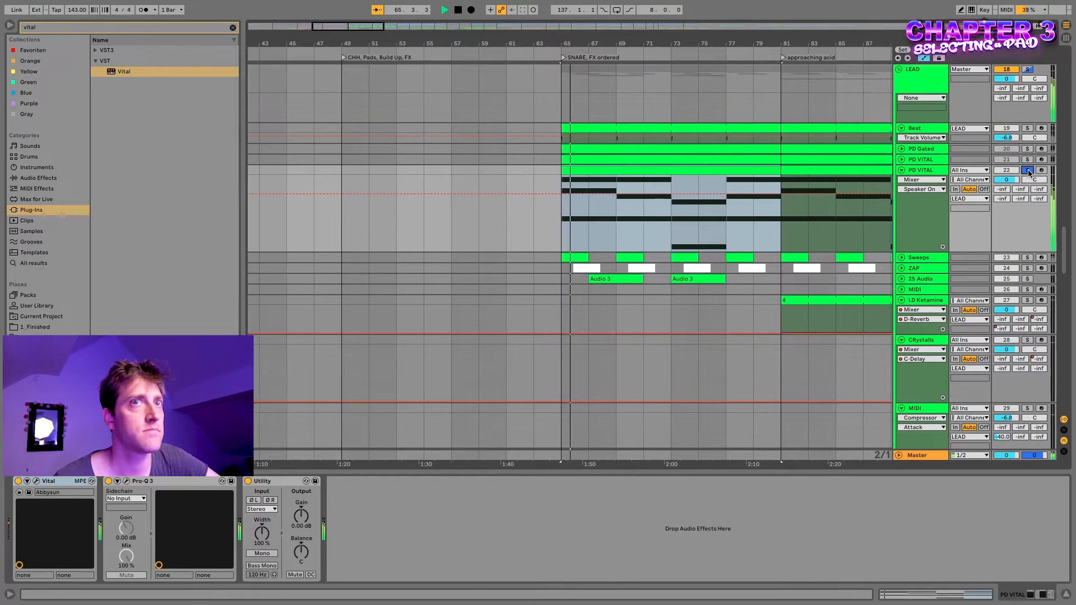
pyautogui.click(1028, 171)
pyautogui.moveTo(1007, 179); pyautogui.dragTo(1006, 195)
pyautogui.click(1027, 171)
pyautogui.press('space')
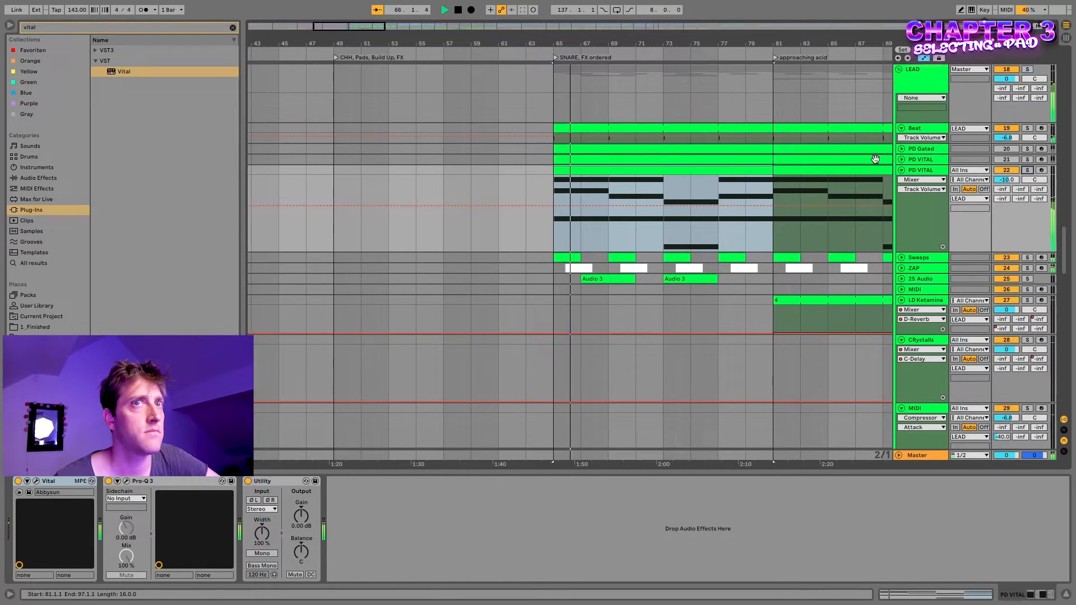
# Step: Select bars 67 to 69 of the clip on the unfolded PD VITAL track
pyautogui.click(610, 193)
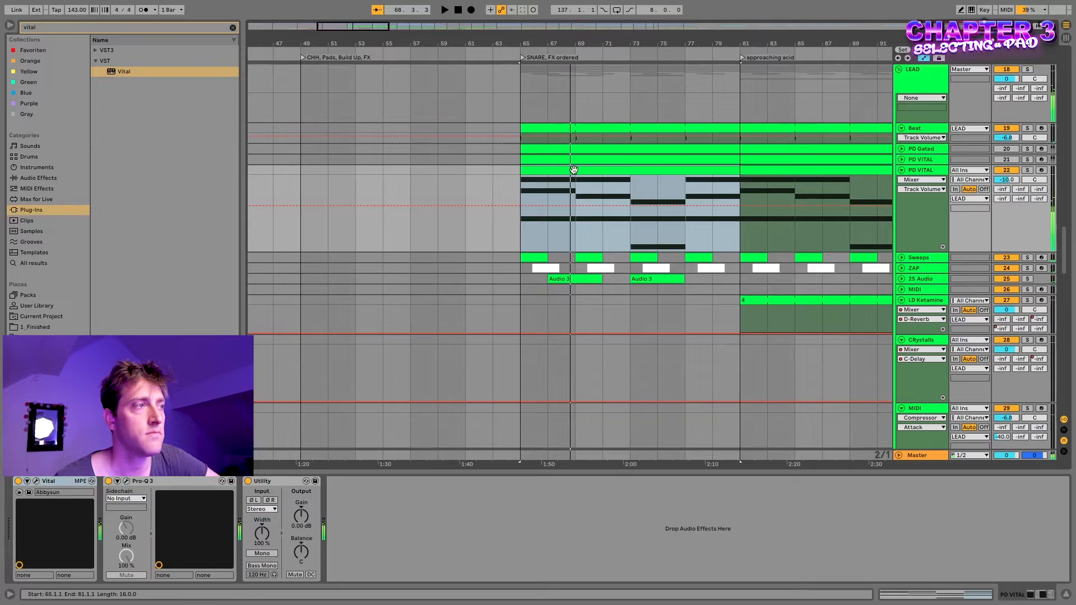
pyautogui.moveTo(575, 191); pyautogui.dragTo(534, 192)
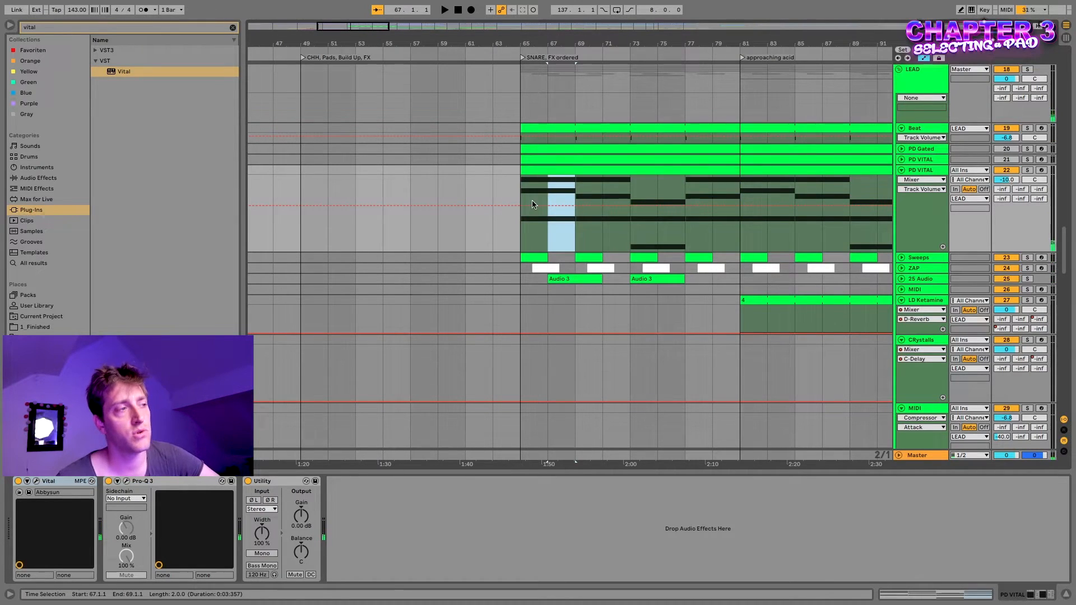
pyautogui.hscroll(7, 567, 222)
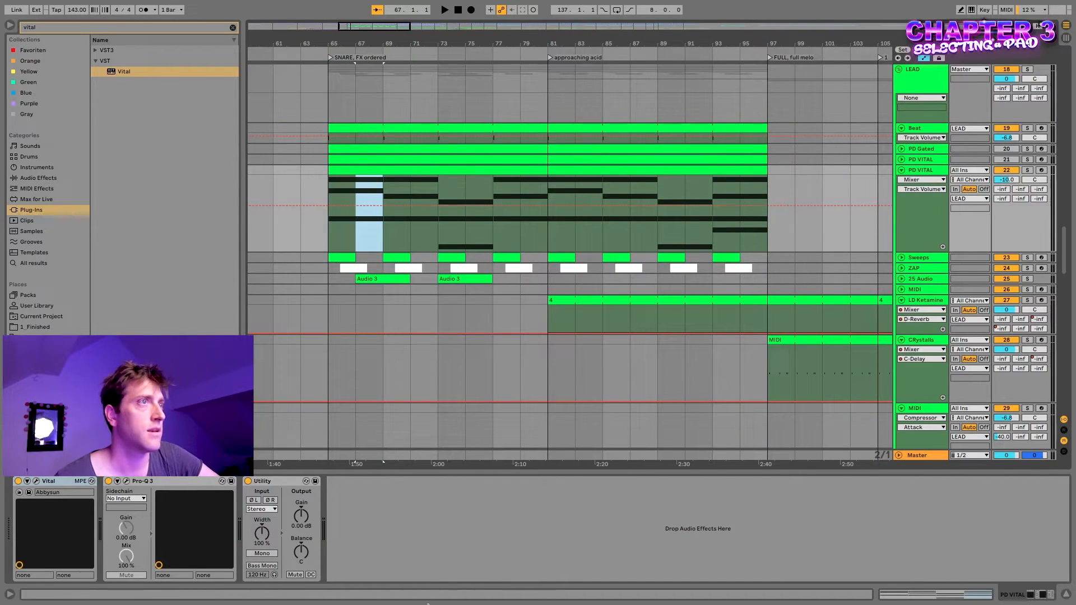
pyautogui.click(440, 586)
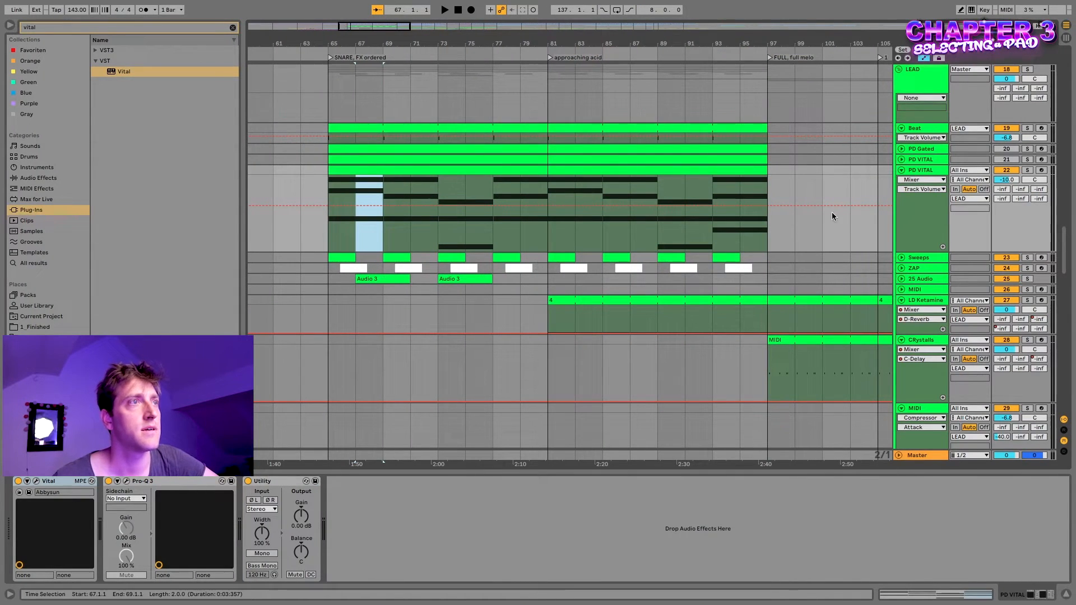
# Step: Show the PD VITAL track's devices, open the Vital plug-in and select LFO 7
pyautogui.click(920, 175)
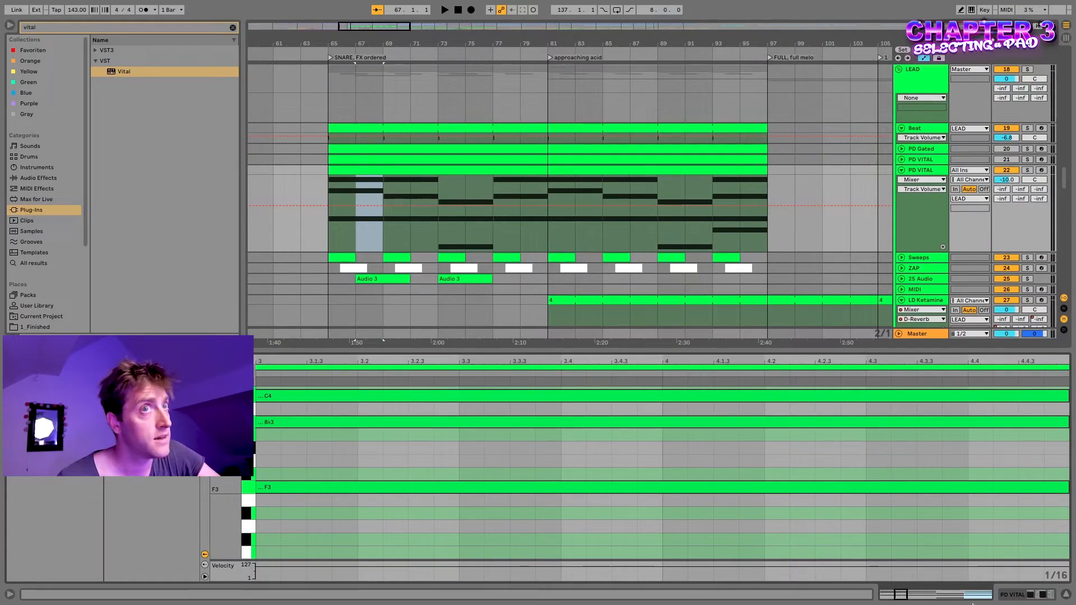
pyautogui.click(1030, 595)
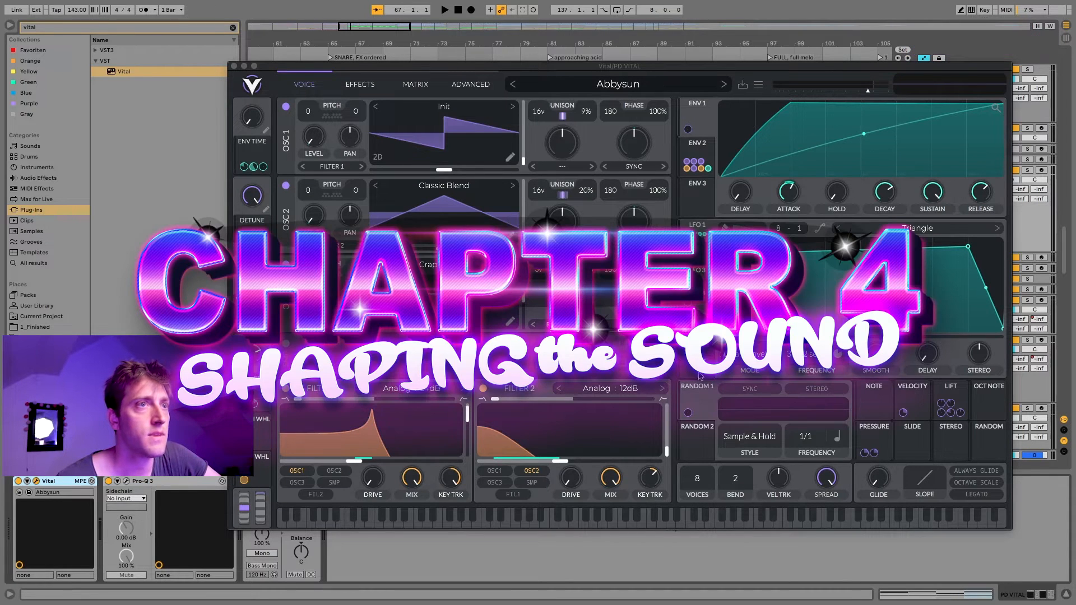
pyautogui.click(698, 371)
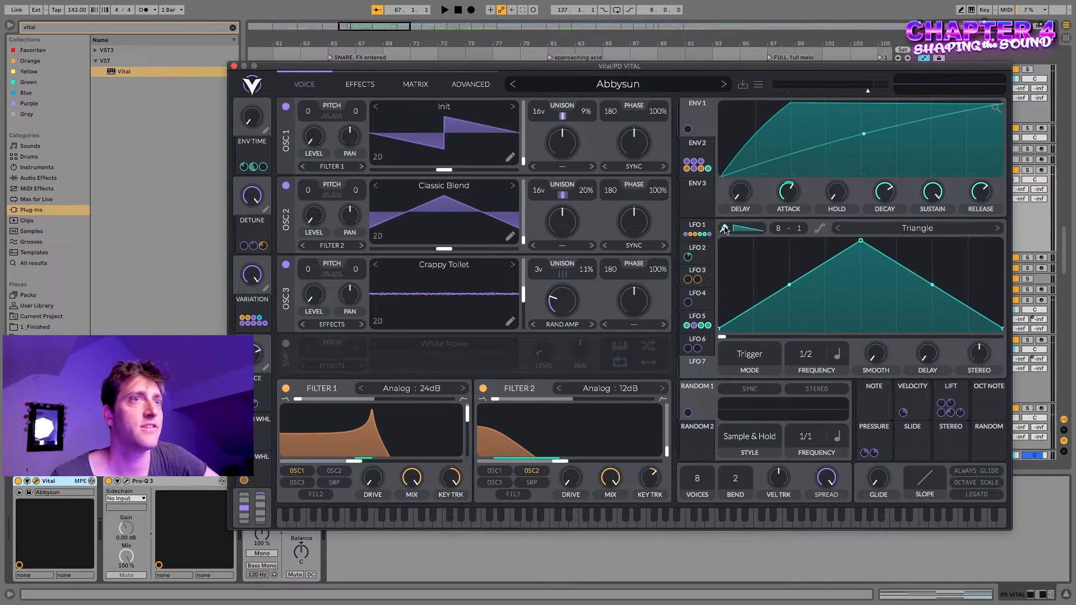
# Step: Draw an eight-step gate in LFO 7 with steps 2, 4 and 8 at zero and the others at maximum, at a 1/4 frequency
pyautogui.click(744, 230)
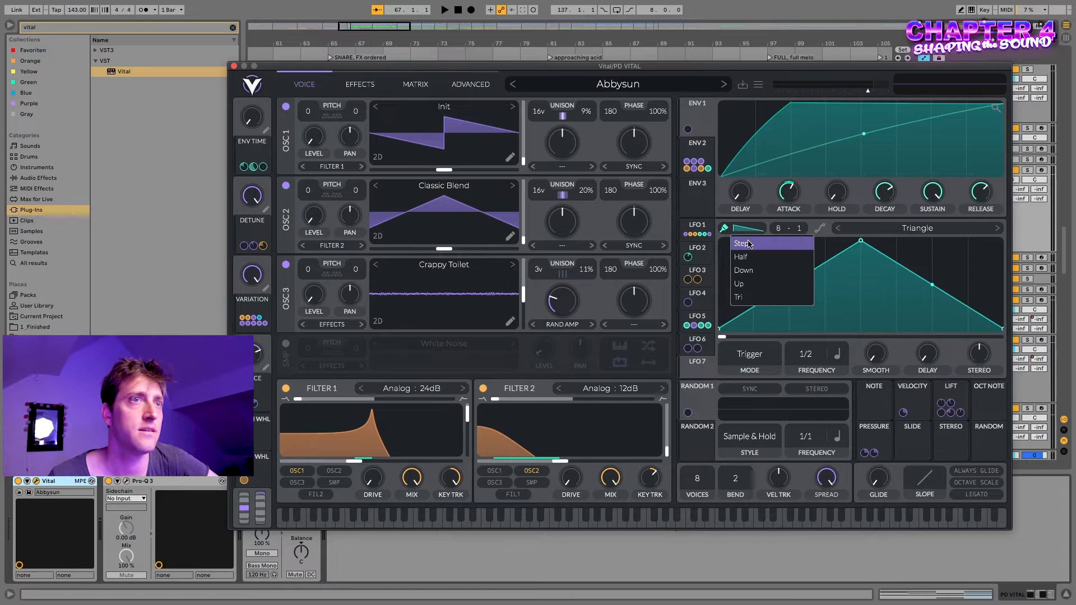
pyautogui.click(748, 244)
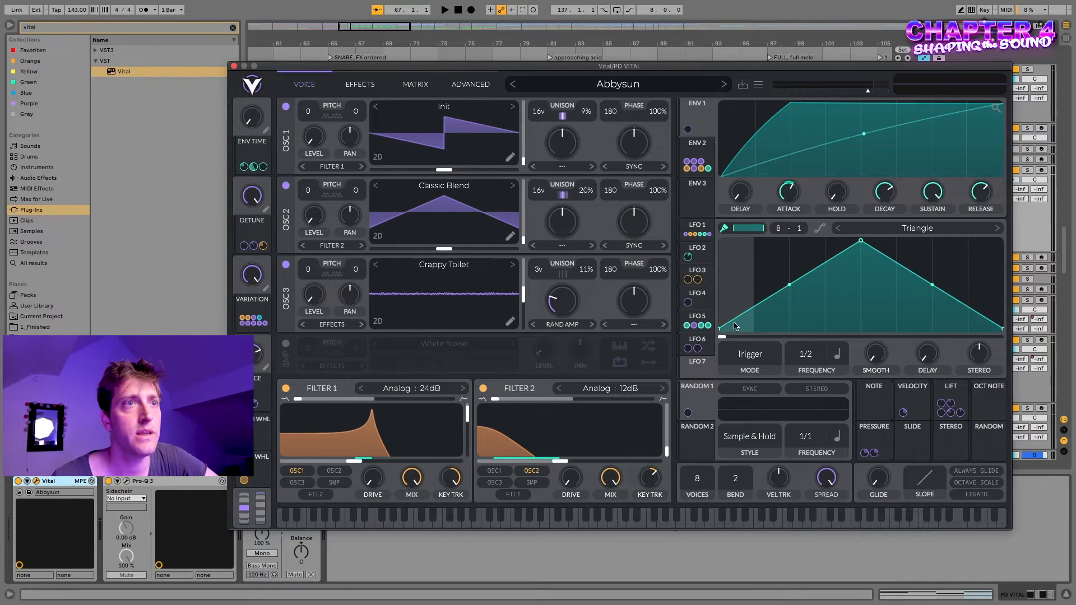
pyautogui.click(736, 242)
pyautogui.click(772, 307)
pyautogui.moveTo(772, 309); pyautogui.dragTo(773, 342)
pyautogui.click(807, 242)
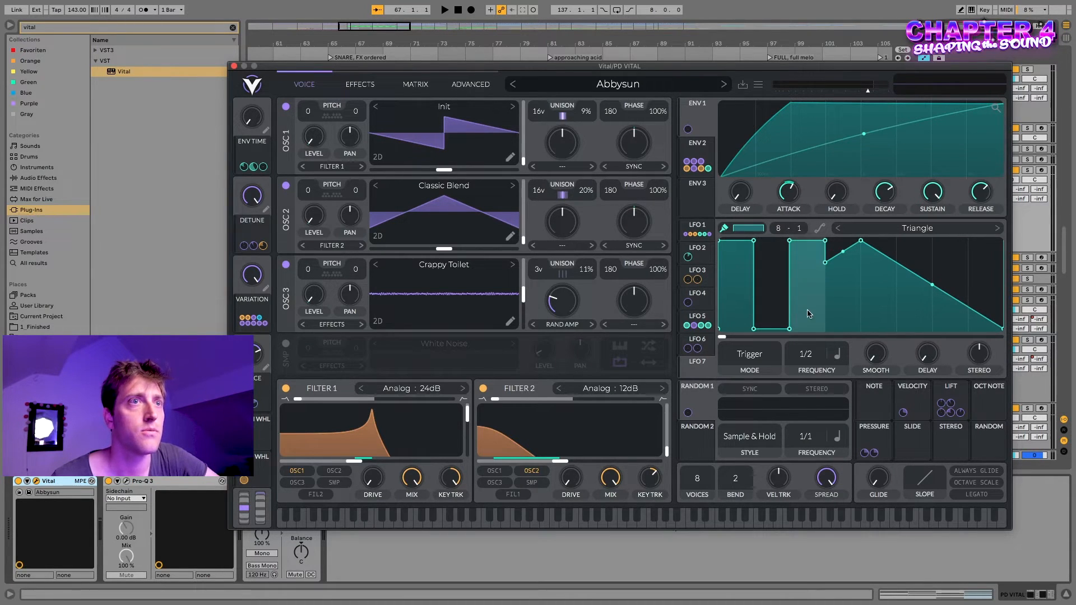
pyautogui.moveTo(842, 269); pyautogui.dragTo(851, 370)
pyautogui.click(878, 242)
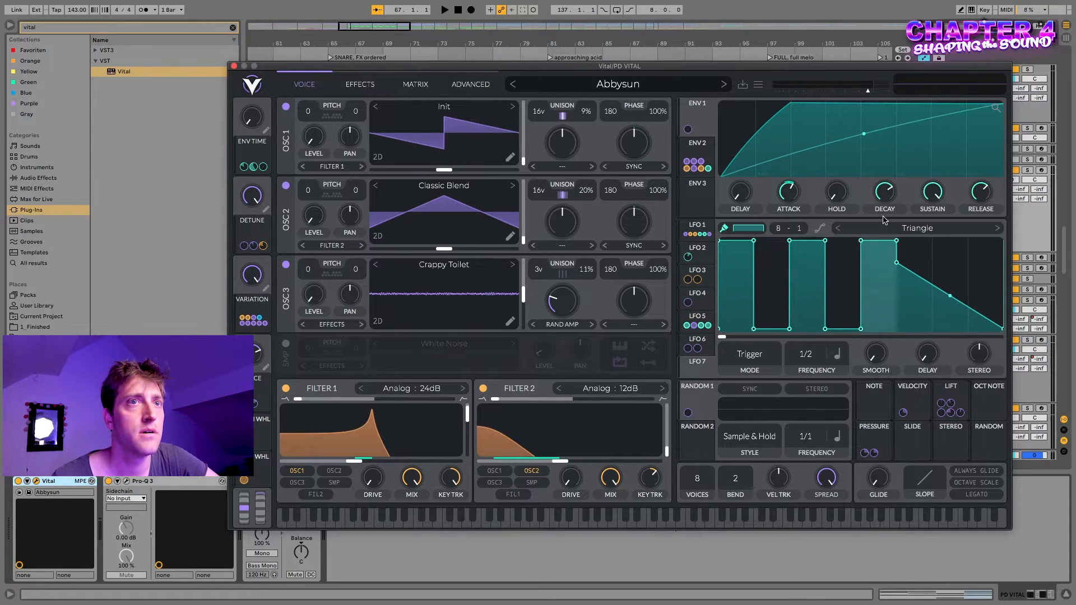
pyautogui.click(914, 242)
pyautogui.click(950, 243)
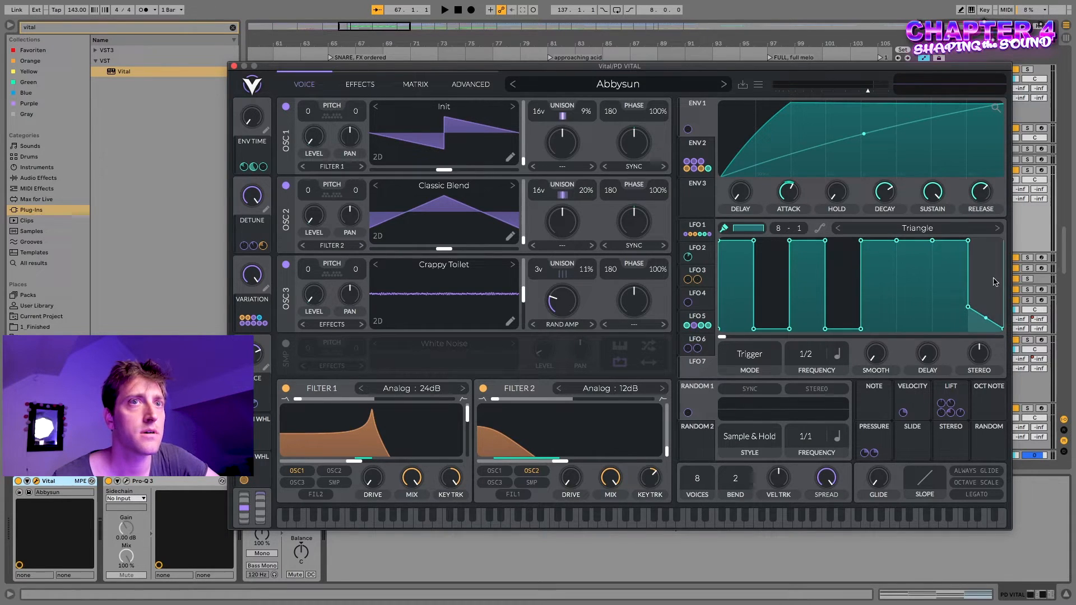
pyautogui.moveTo(988, 316); pyautogui.dragTo(987, 332)
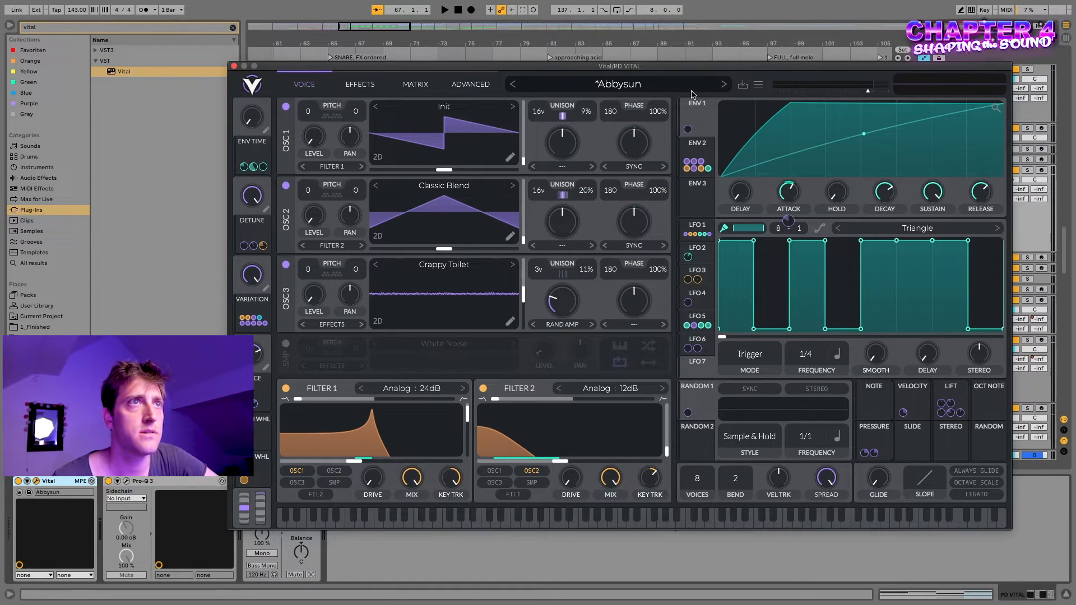
# Step: Lower Vital's output volume to its minimum and modulate it with LFO 7 by an amount of 0.754
pyautogui.moveTo(868, 92); pyautogui.dragTo(723, 89)
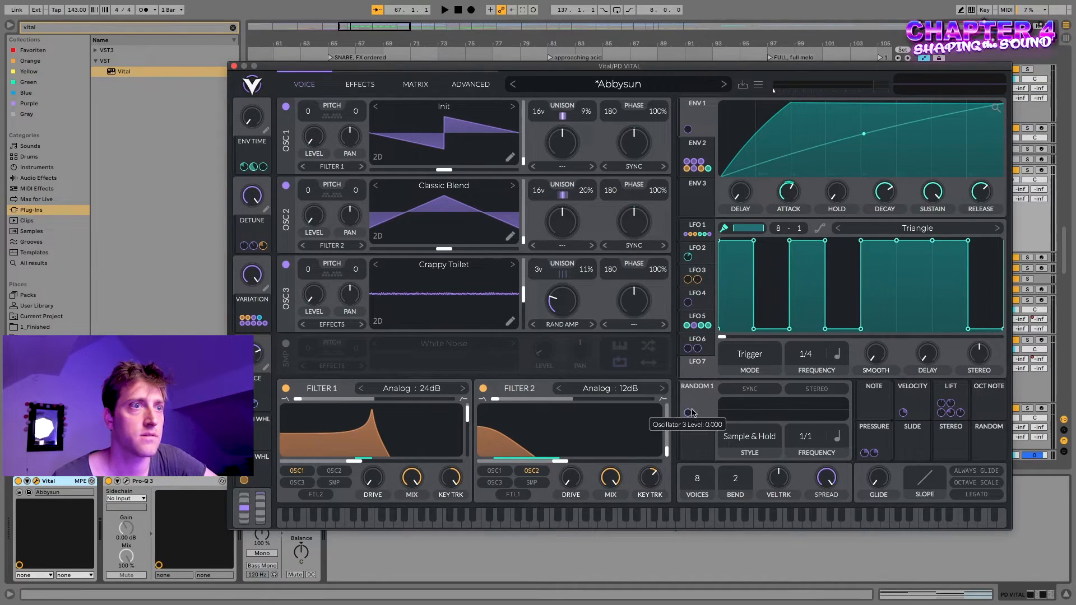
pyautogui.moveTo(698, 365); pyautogui.dragTo(831, 106)
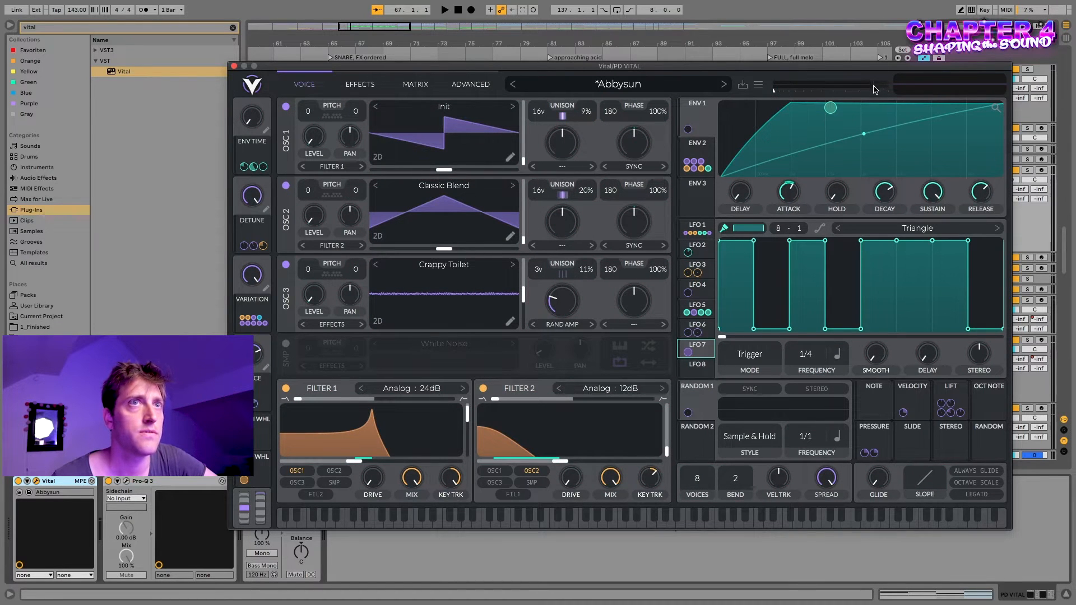
pyautogui.moveTo(831, 109)
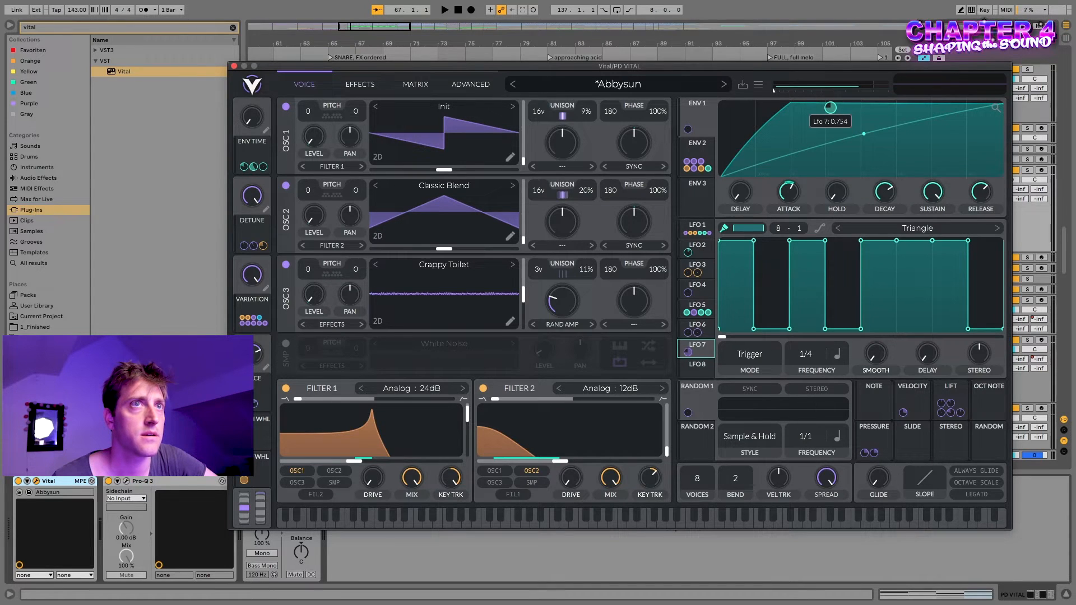
# Step: Play the arrangement to hear the gated pad in the mix and close the Vital window
pyautogui.press('space')
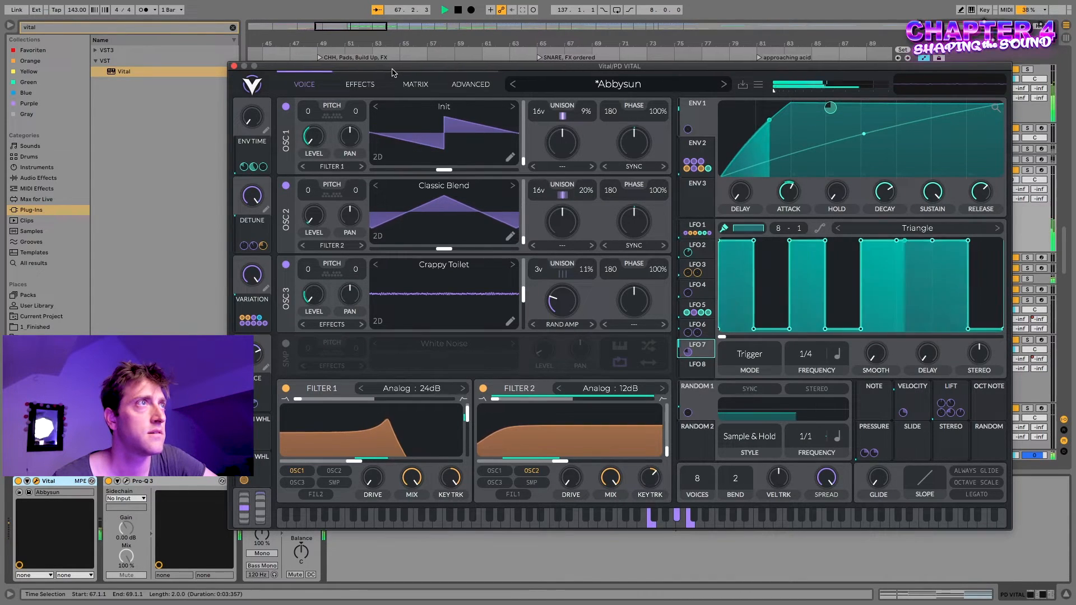
pyautogui.moveTo(393, 71); pyautogui.dragTo(423, 71)
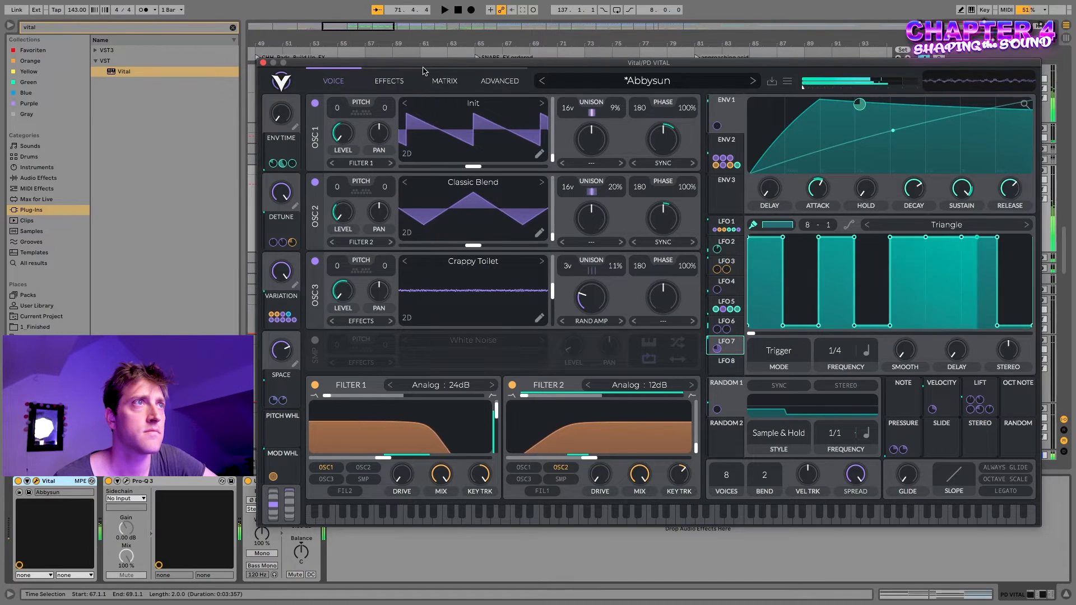
pyautogui.click(263, 63)
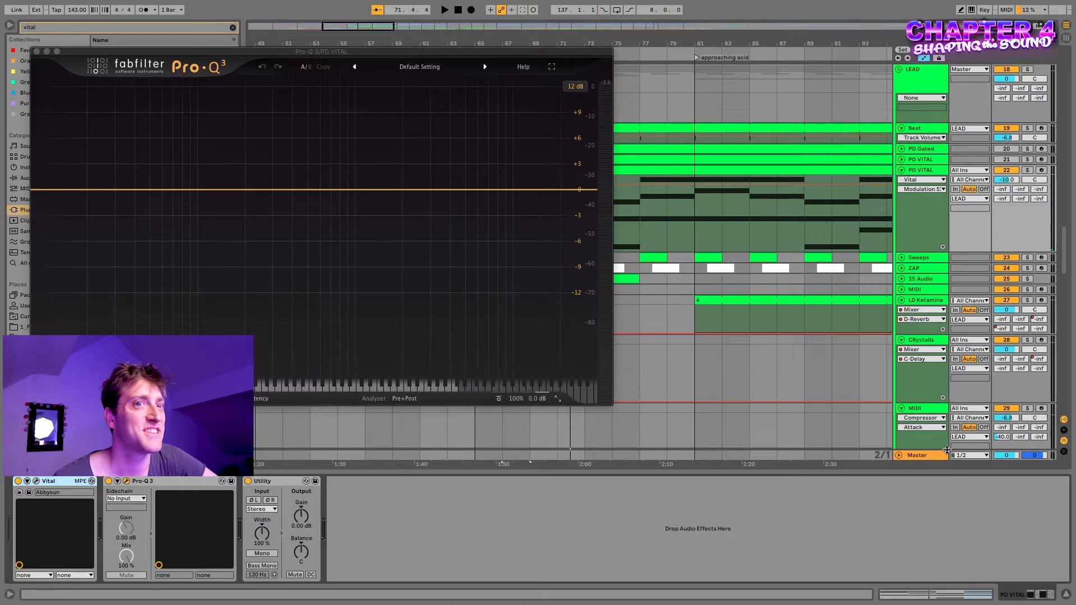
# Step: Open the PD VITAL track's Pro-Q 3 and the Master's SPAN analyzer, arranging both windows so they are visible together
pyautogui.click(941, 454)
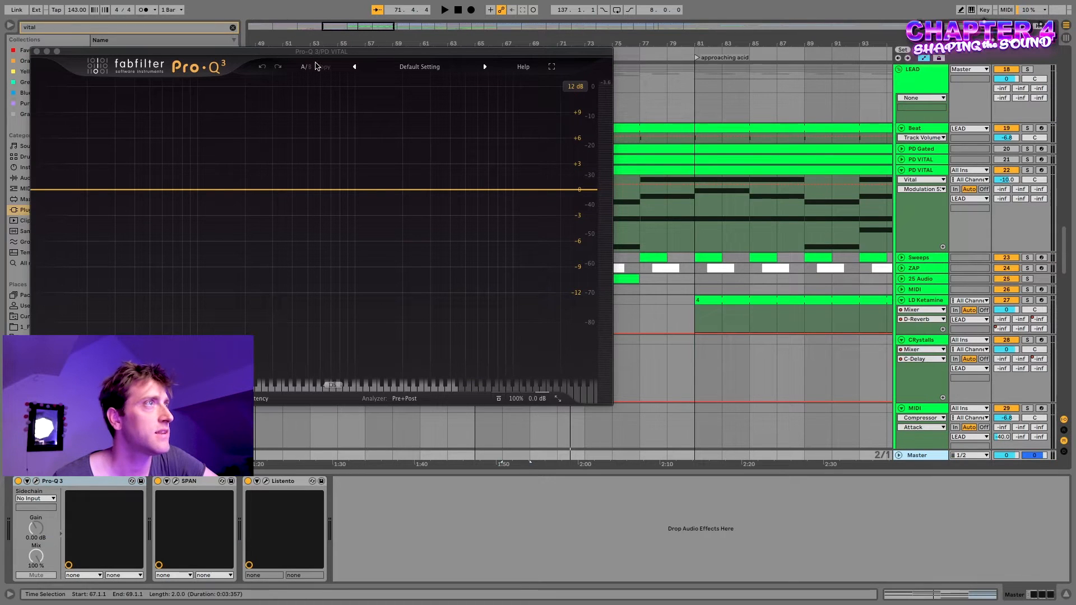
pyautogui.moveTo(299, 53); pyautogui.dragTo(392, 14)
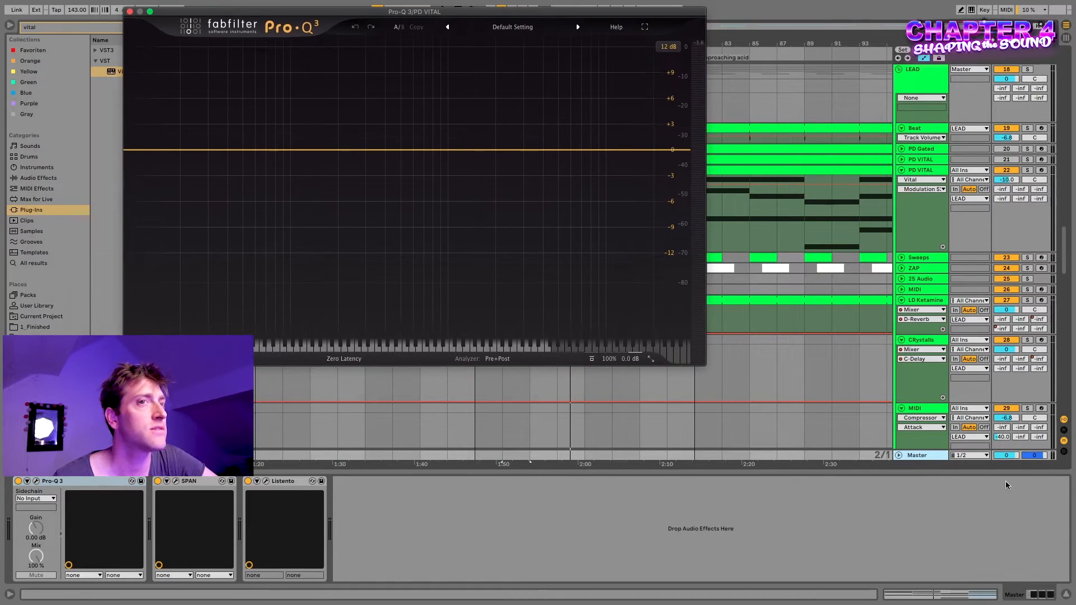
pyautogui.click(919, 410)
pyautogui.click(915, 455)
pyautogui.click(176, 480)
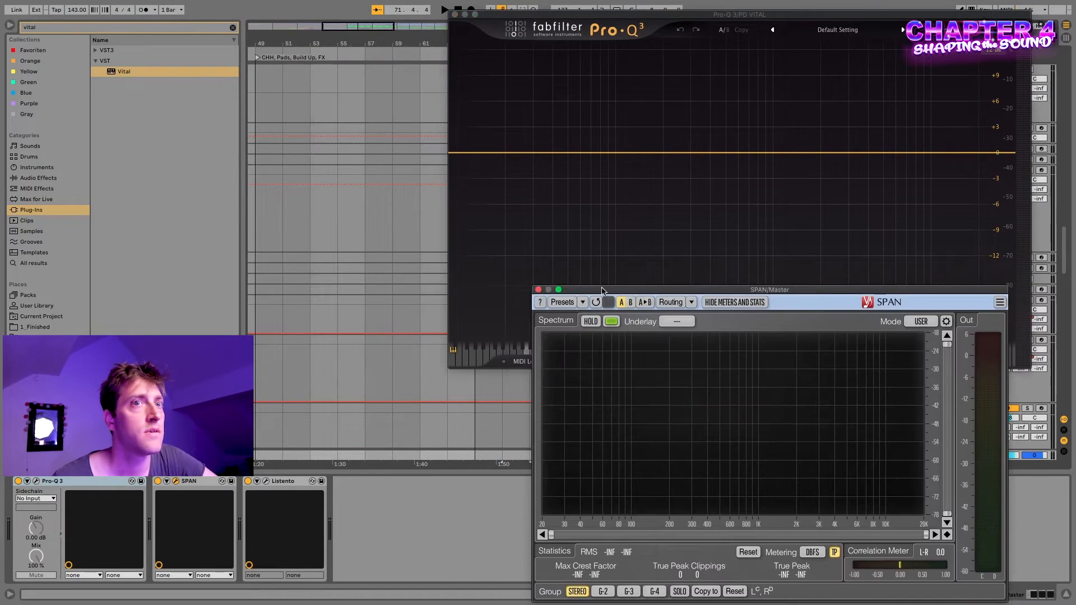
pyautogui.moveTo(639, 290); pyautogui.dragTo(662, 284)
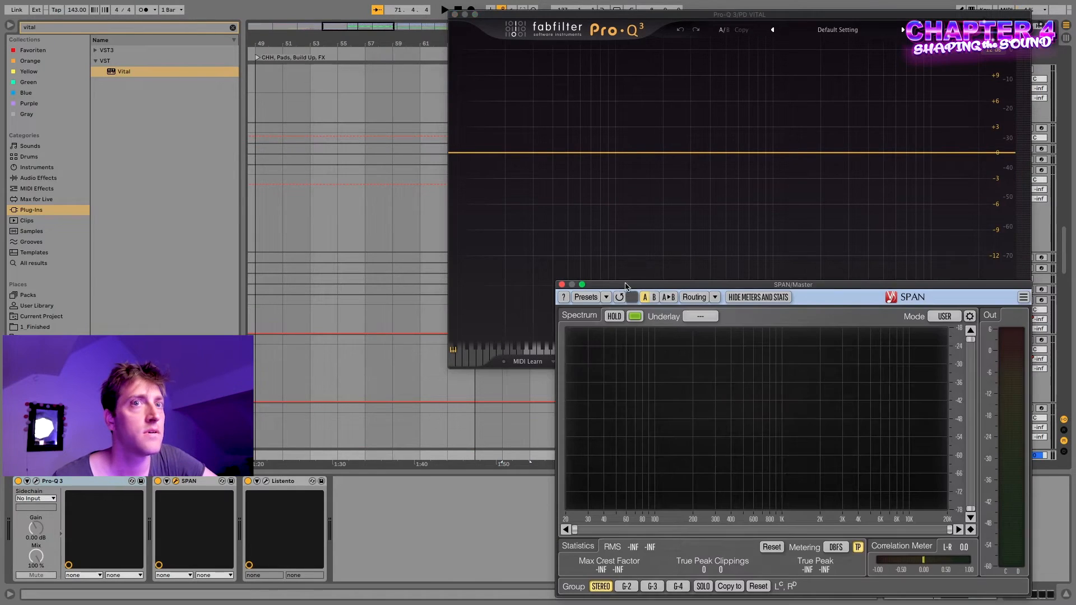
pyautogui.moveTo(785, 16); pyautogui.dragTo(661, 20)
# Step: Solo PD VITAL and add a high shelf in its Pro-Q 3 at 11269 Hz with -4.27 dB gain
pyautogui.click(1029, 170)
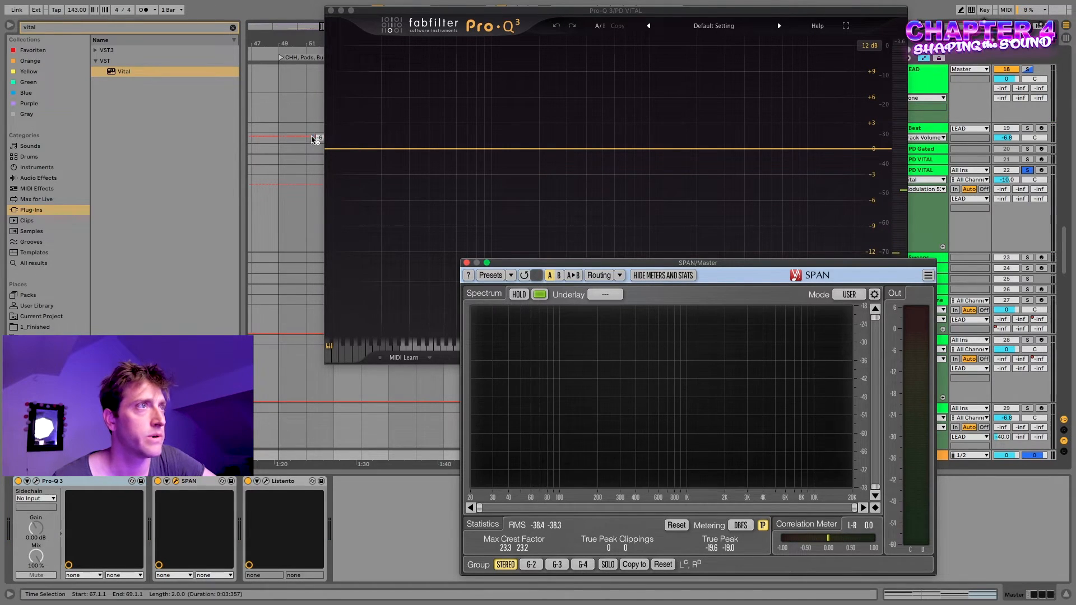
pyautogui.moveTo(343, 149); pyautogui.dragTo(407, 145)
pyautogui.click(438, 105)
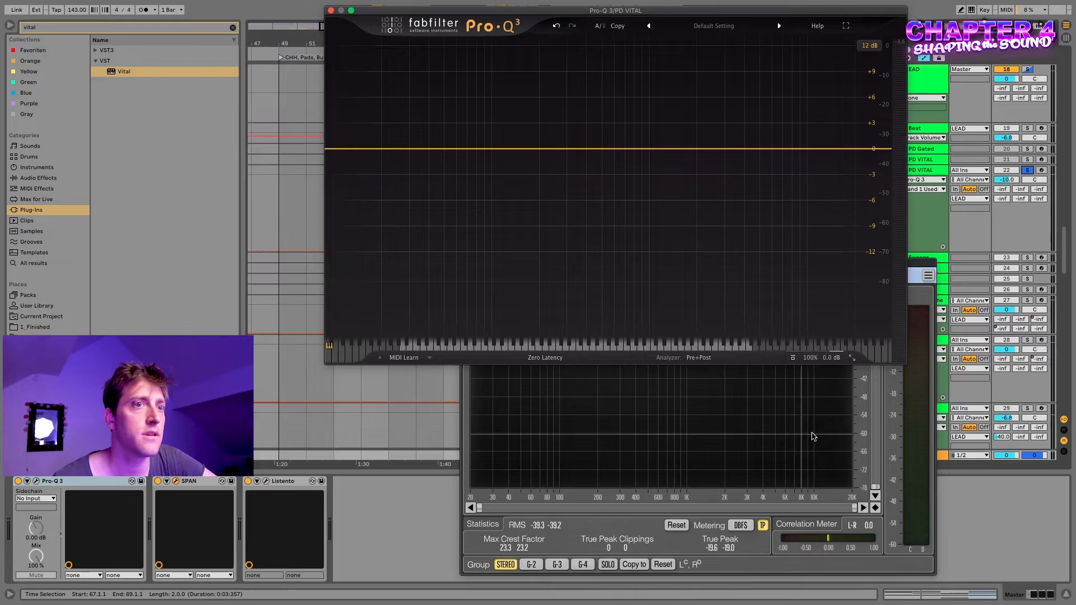
pyautogui.moveTo(855, 150); pyautogui.dragTo(818, 170)
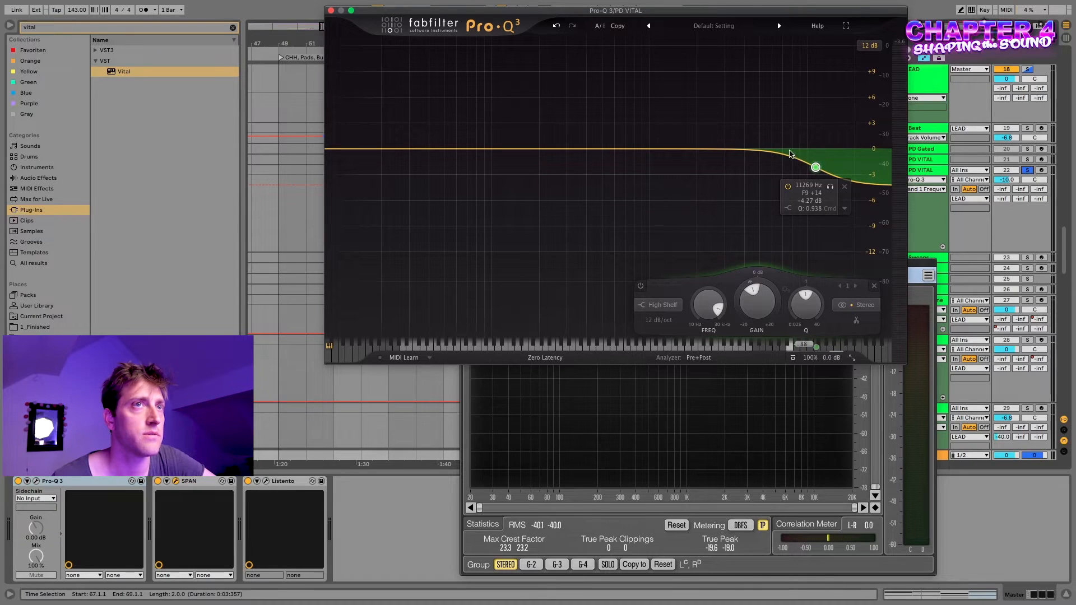
# Step: Play the soloed pad, examine its spectrum in Pro-Q 3 and SPAN, and close both plug-in windows
pyautogui.press('space')
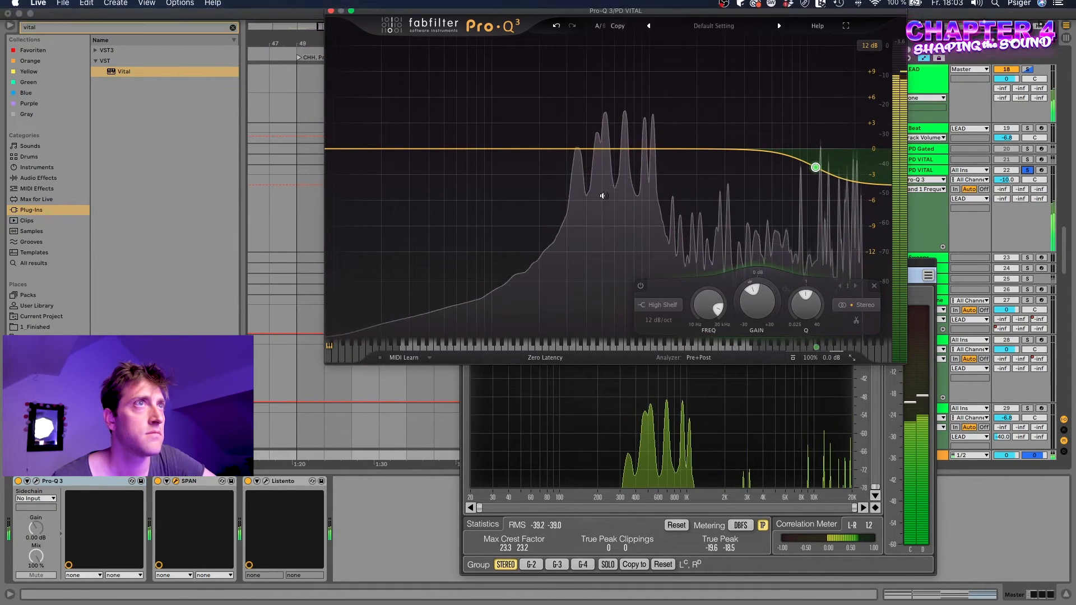
pyautogui.moveTo(509, 14); pyautogui.dragTo(661, 137)
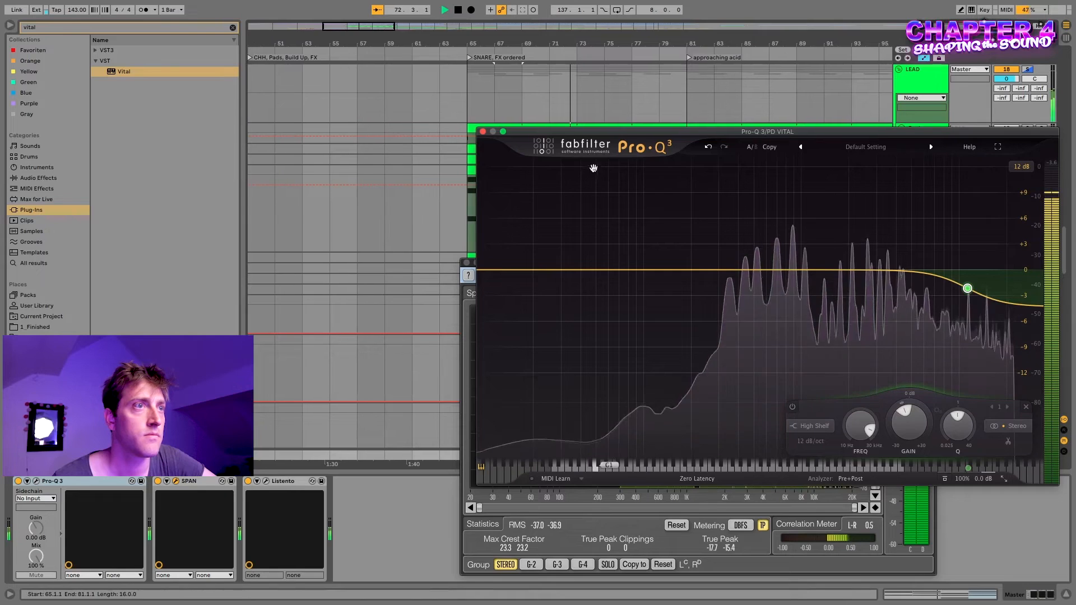
pyautogui.moveTo(596, 133); pyautogui.dragTo(580, 26)
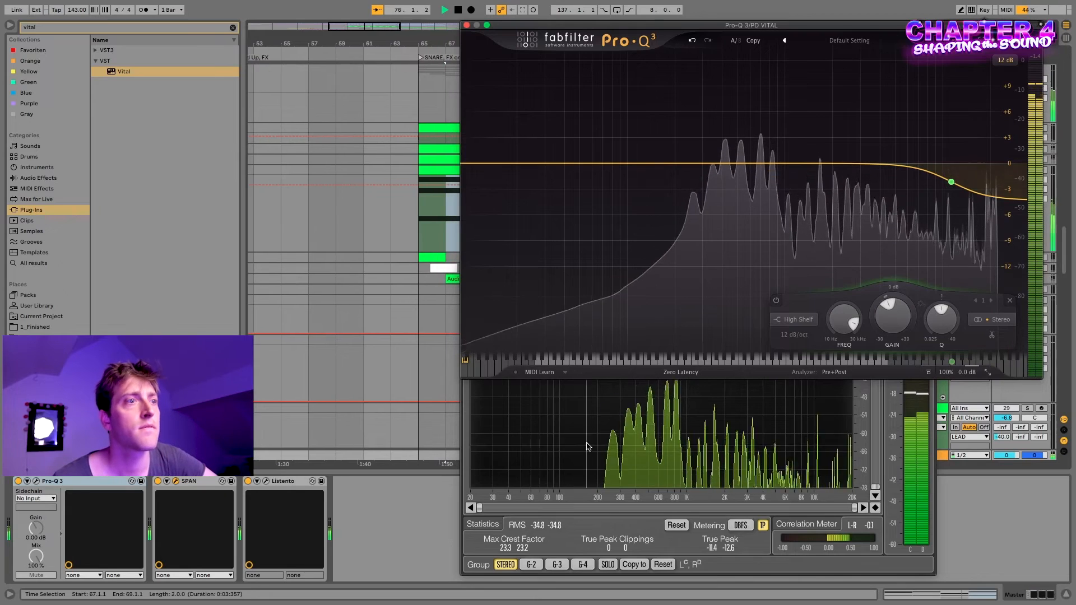
pyautogui.moveTo(473, 21); pyautogui.dragTo(333, 87)
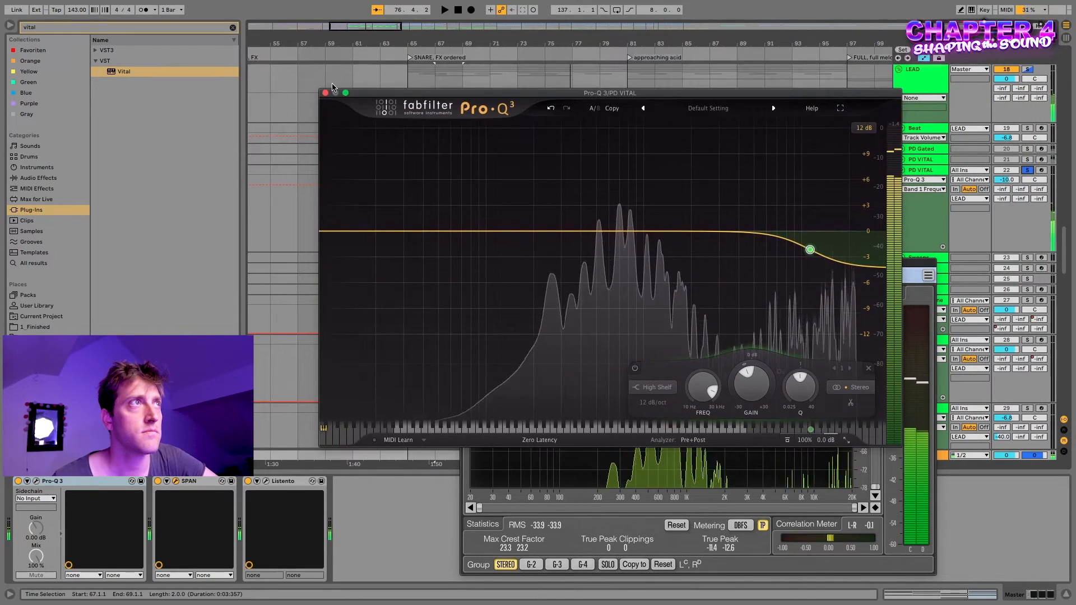
pyautogui.click(325, 93)
pyautogui.click(471, 271)
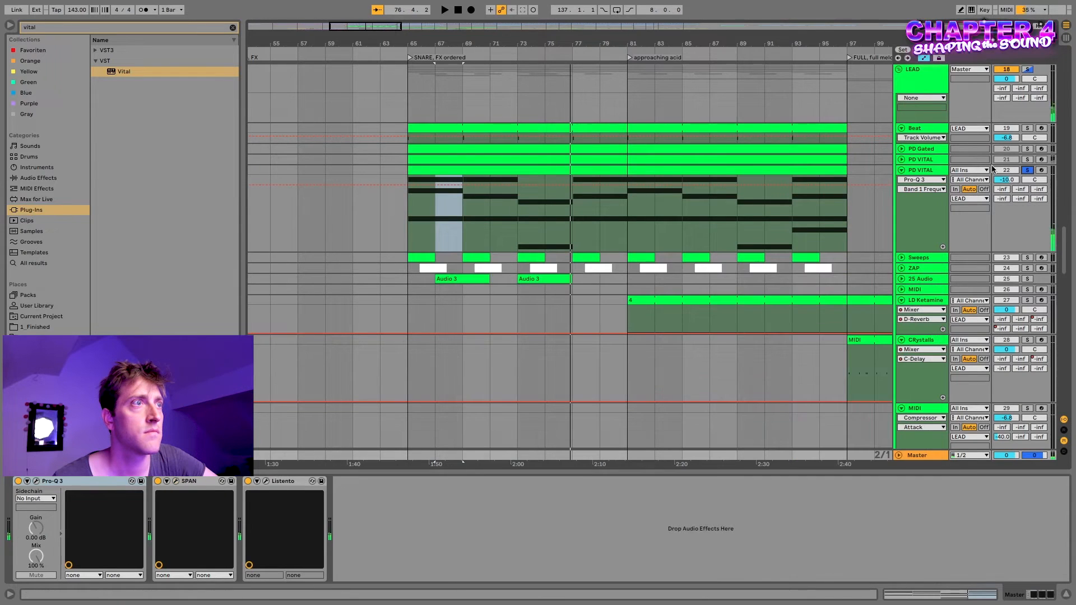
# Step: Unsolo the PD VITAL track and lower its track volume to -11.5 dB
pyautogui.click(1027, 170)
pyautogui.click(927, 173)
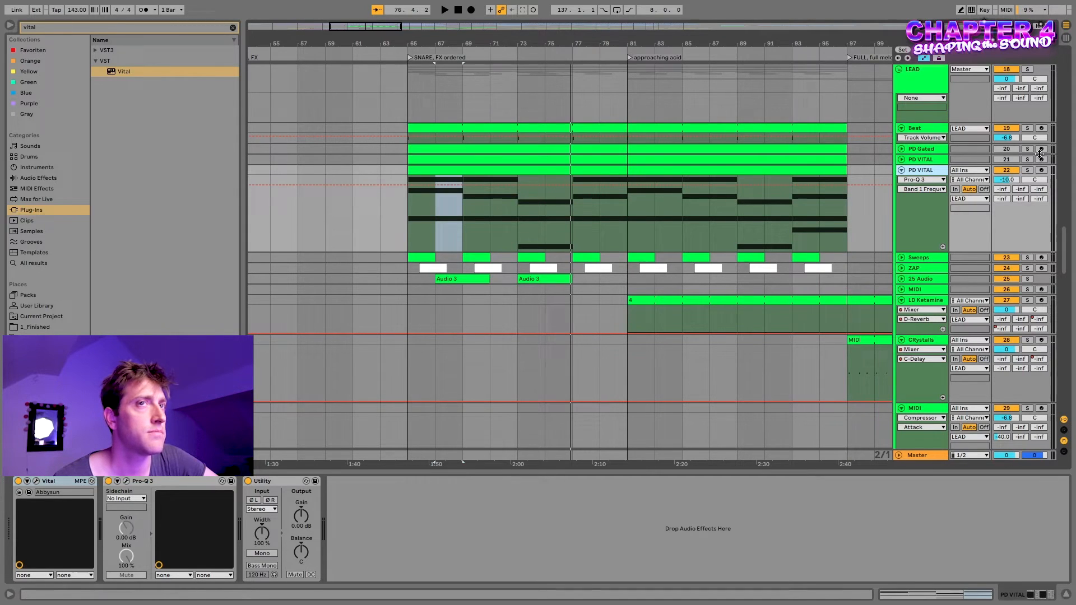
pyautogui.moveTo(997, 179); pyautogui.dragTo(997, 183)
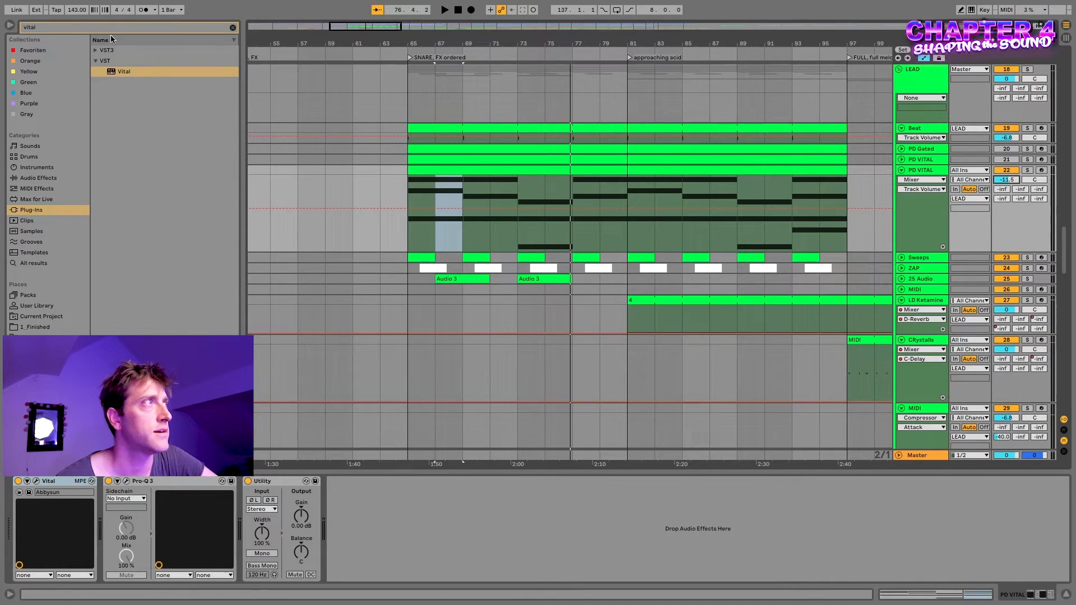
# Step: Search the audio effects for "comp" and add Compressor after Utility in the PD VITAL device chain
pyautogui.click(80, 26)
pyautogui.write('comp')
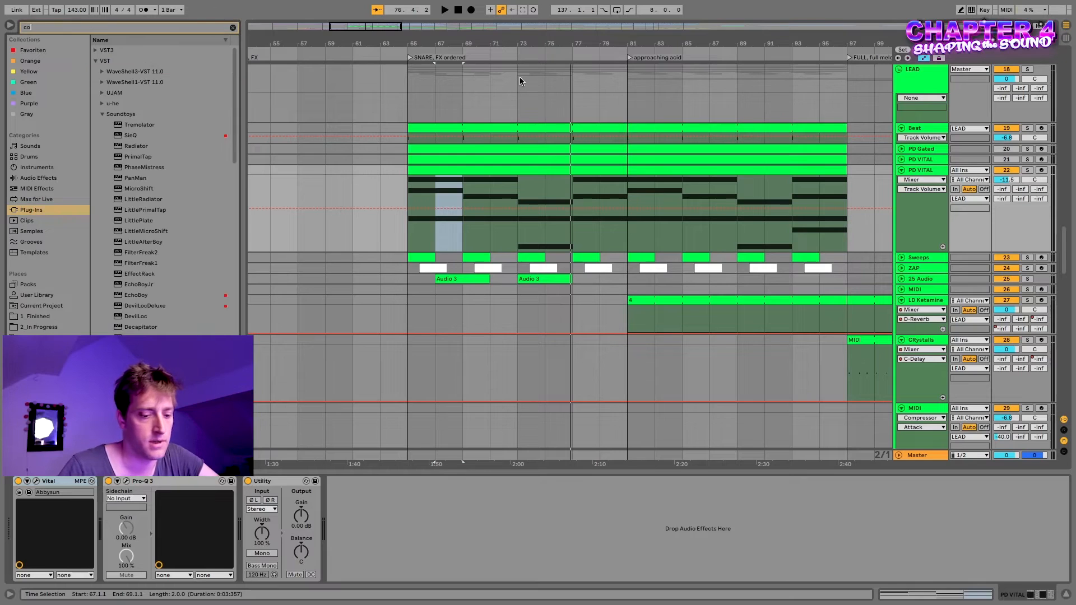
pyautogui.click(48, 177)
pyautogui.moveTo(128, 58); pyautogui.dragTo(454, 526)
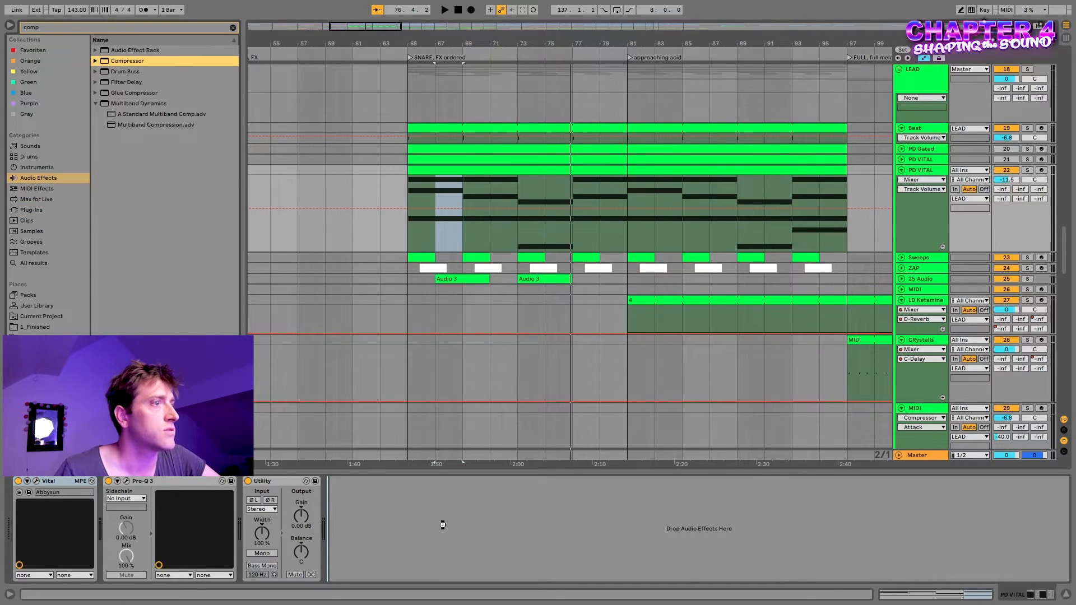
# Step: Set the new Compressor's attack to 0.20 ms, release to 45.0 ms and knee to 2.8 dB
pyautogui.moveTo(389, 510); pyautogui.dragTo(392, 509)
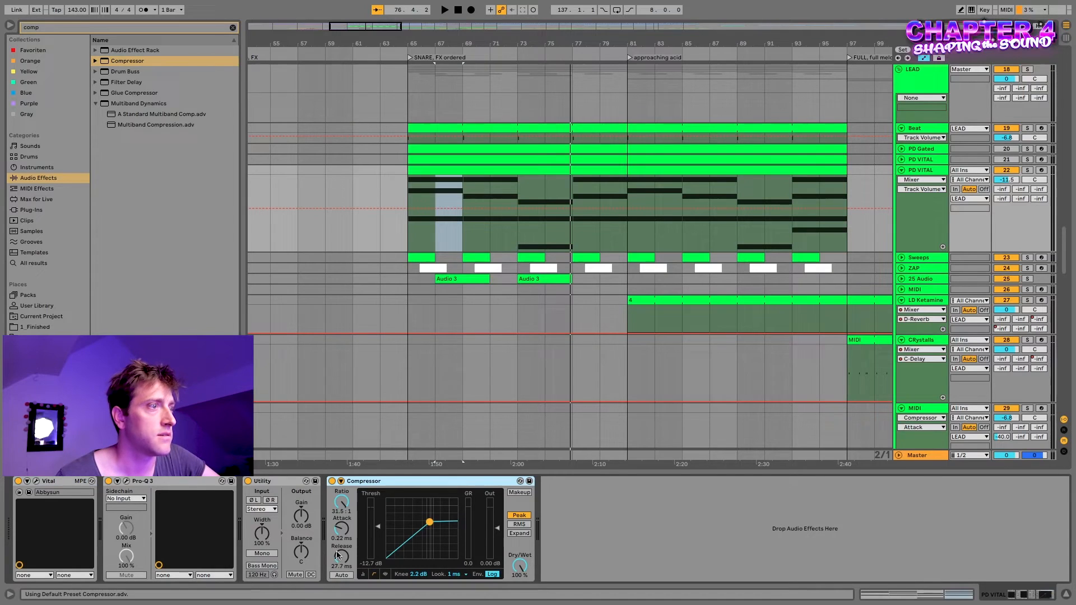
pyautogui.click(341, 529)
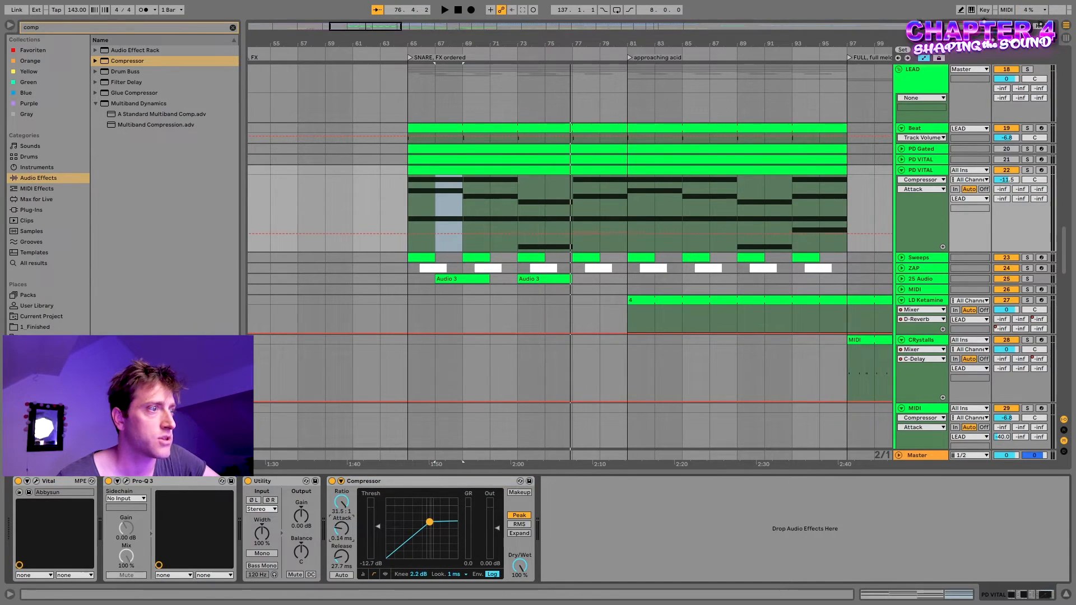
pyautogui.click(341, 556)
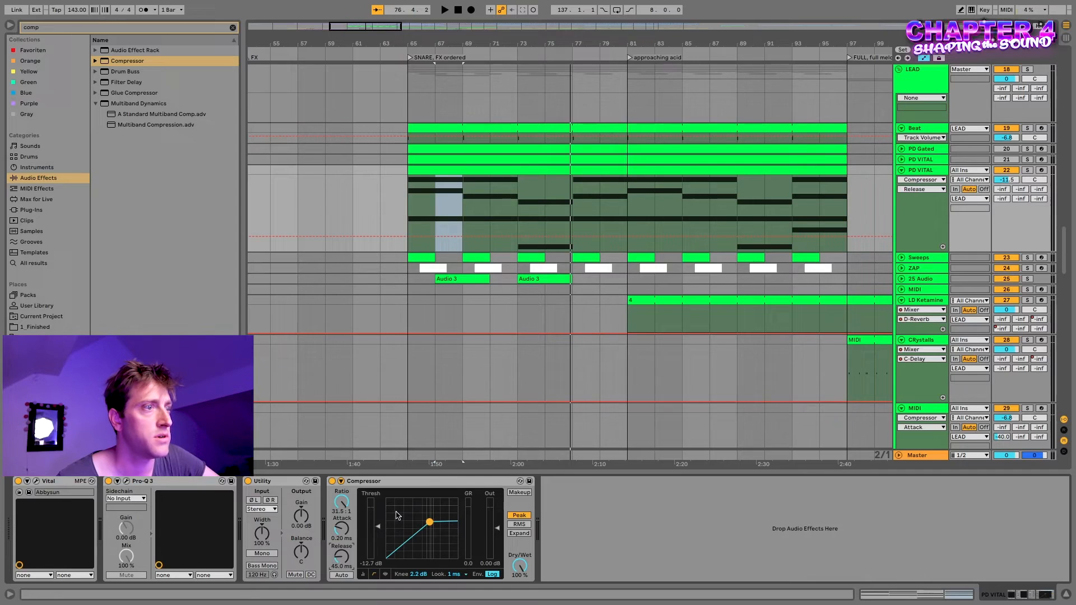
pyautogui.moveTo(417, 574); pyautogui.dragTo(418, 567)
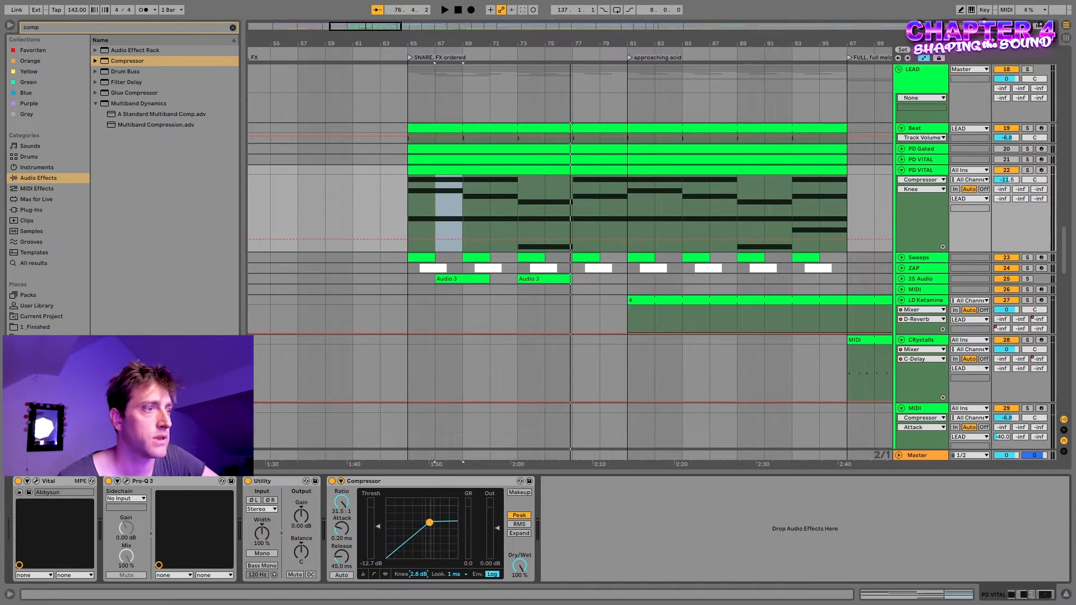
# Step: Play the section while trying a -13.8 dB Compressor threshold with the effect on and bypassed, and return it to -12.7 dB
pyautogui.press('space')
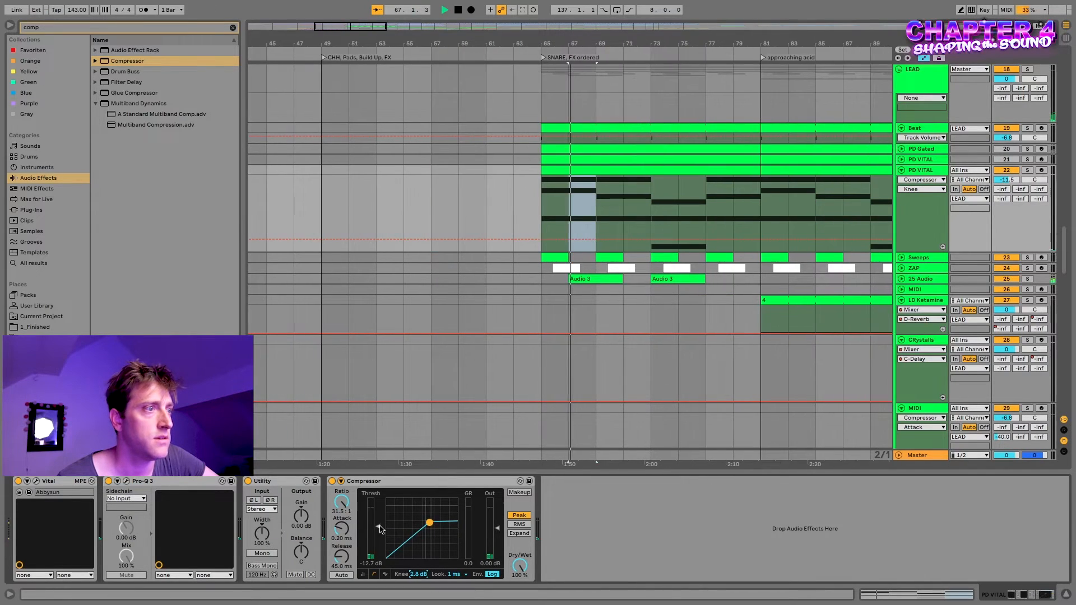
pyautogui.moveTo(378, 527); pyautogui.dragTo(378, 528)
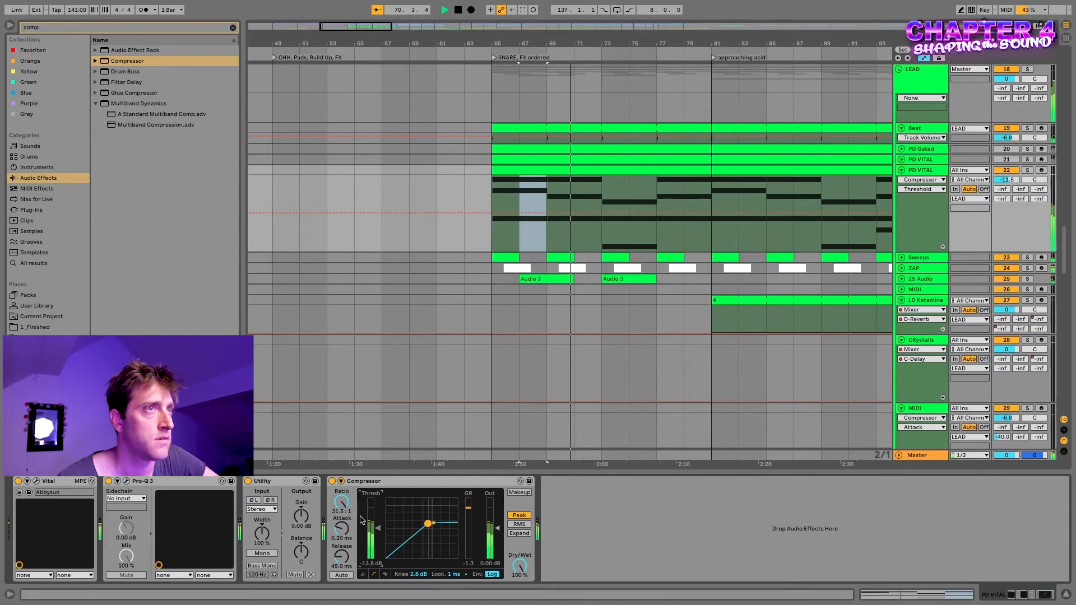
pyautogui.click(333, 482)
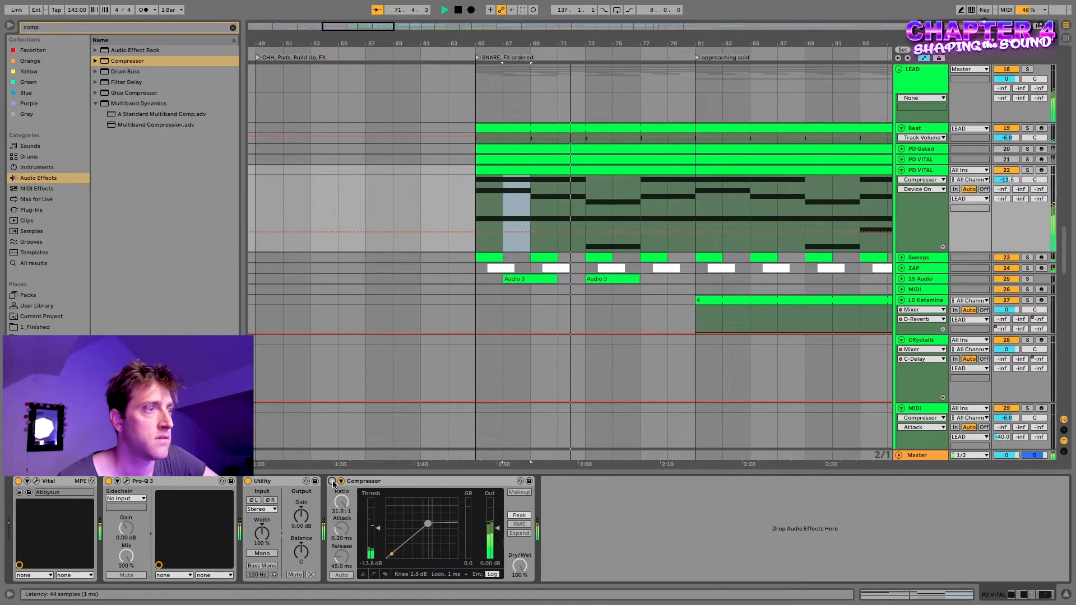
pyautogui.click(332, 481)
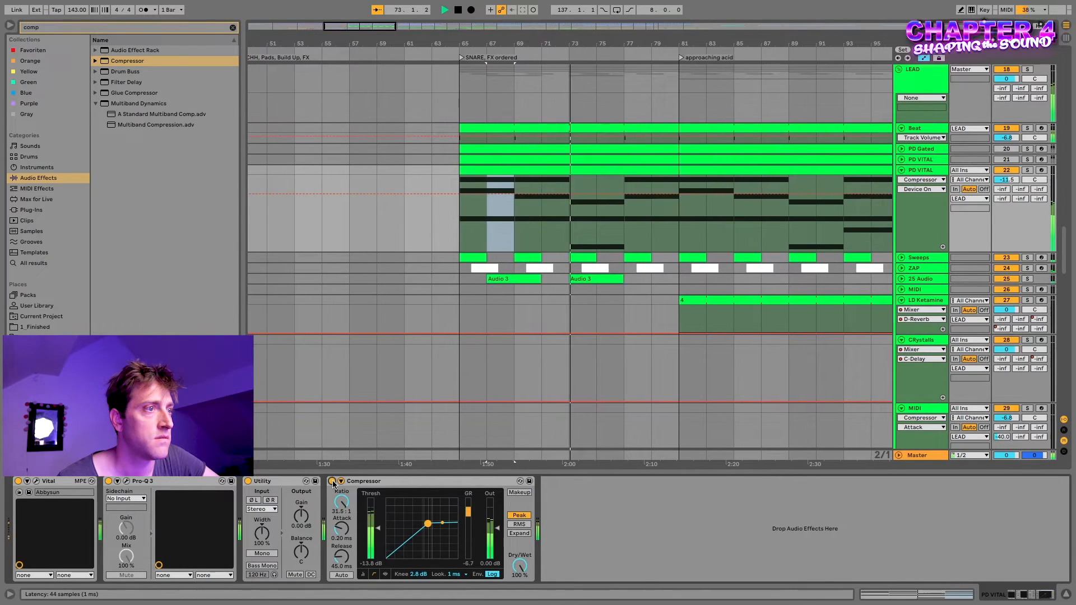
pyautogui.moveTo(372, 527); pyautogui.dragTo(372, 522)
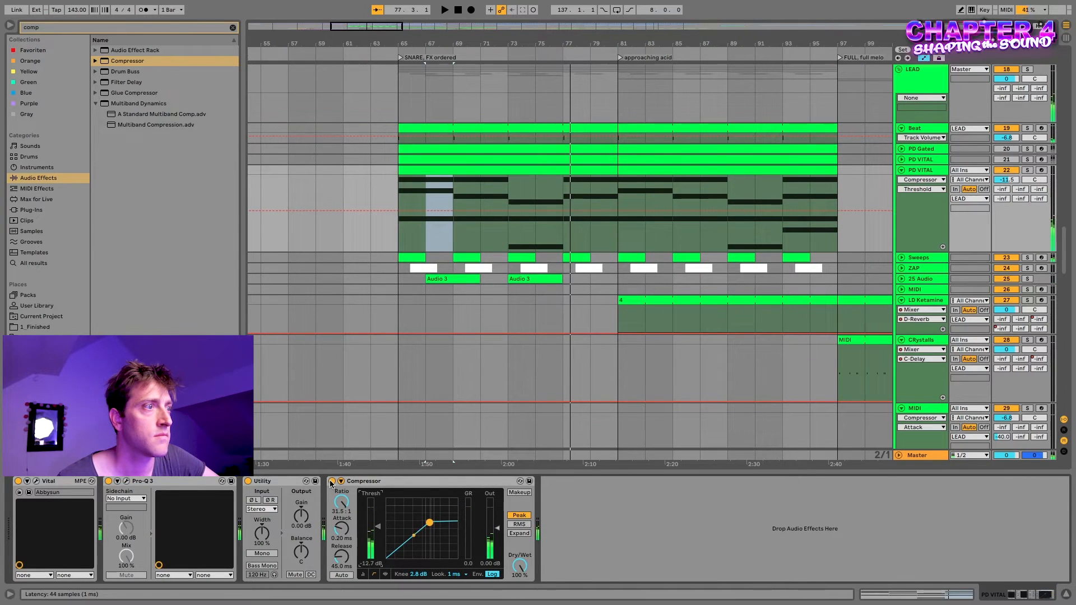
# Step: Search the audio effects for "auto filter" and insert Auto Filter between Utility and Compressor on PD VITAL
pyautogui.hotkey('ctrl', 'f')
pyautogui.write('auto filter')
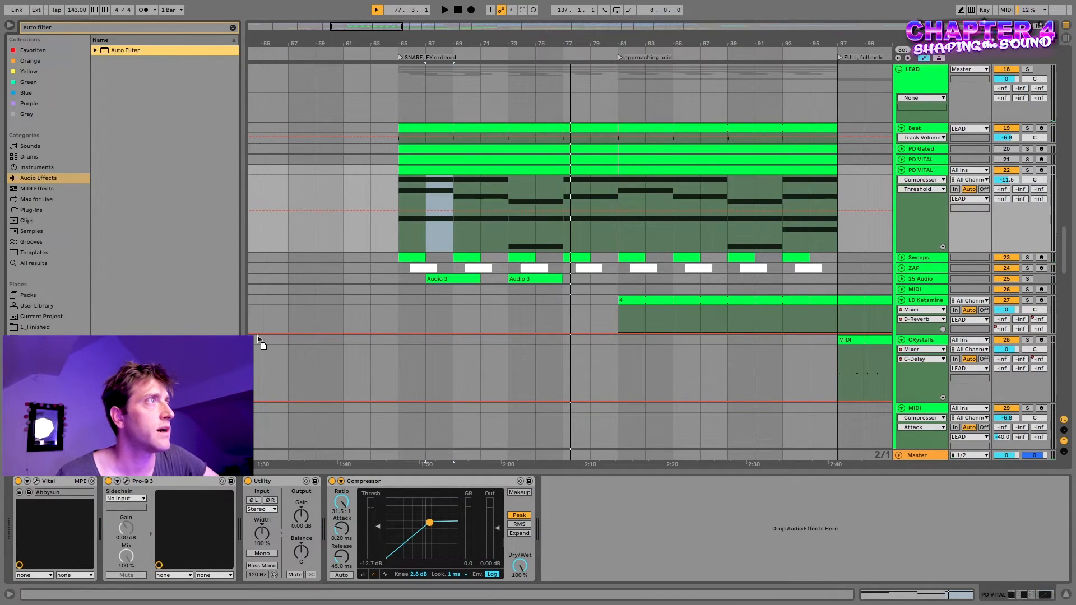
pyautogui.moveTo(212, 233); pyautogui.dragTo(325, 492)
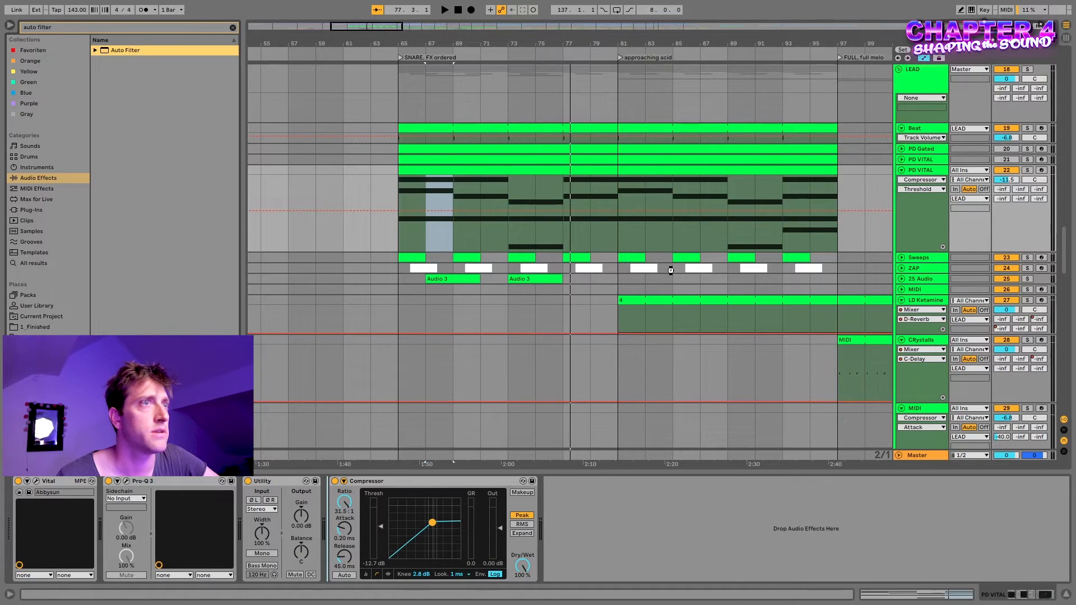
pyautogui.moveTo(671, 271); pyautogui.dragTo(432, 493)
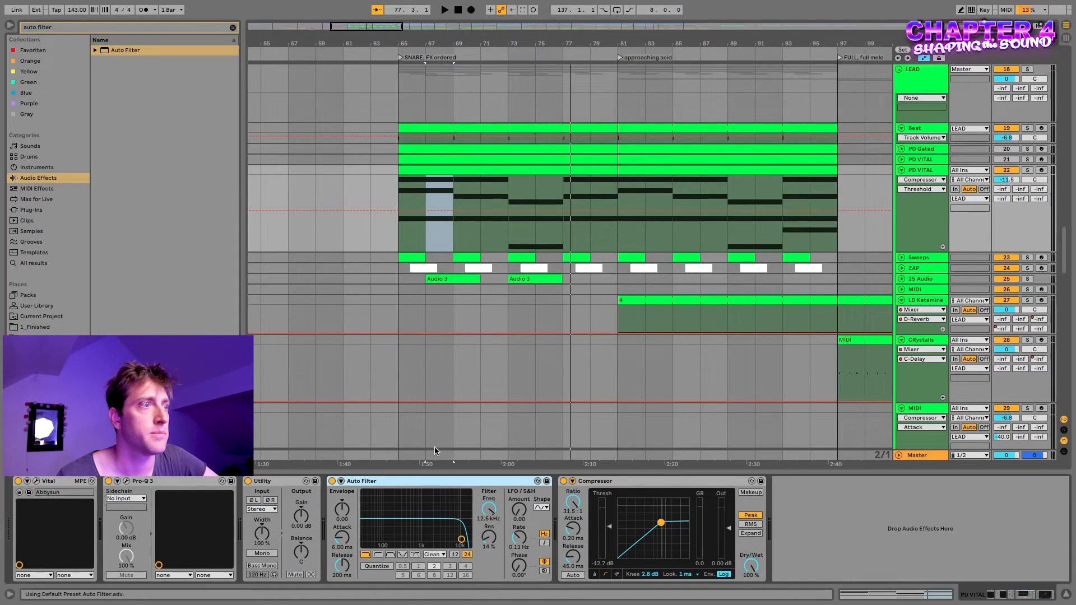
# Step: Configure Auto Filter as a 12 dB band-pass with the OSR circuit at about 513 Hz and 41% resonance
pyautogui.click(390, 555)
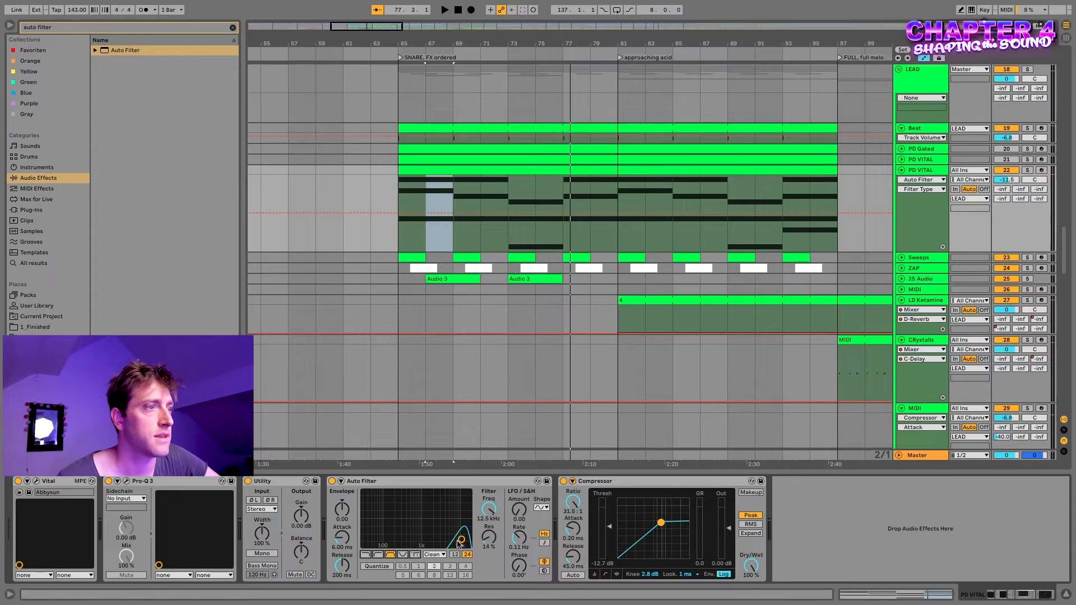
pyautogui.click(455, 555)
pyautogui.moveTo(462, 540); pyautogui.dragTo(419, 526)
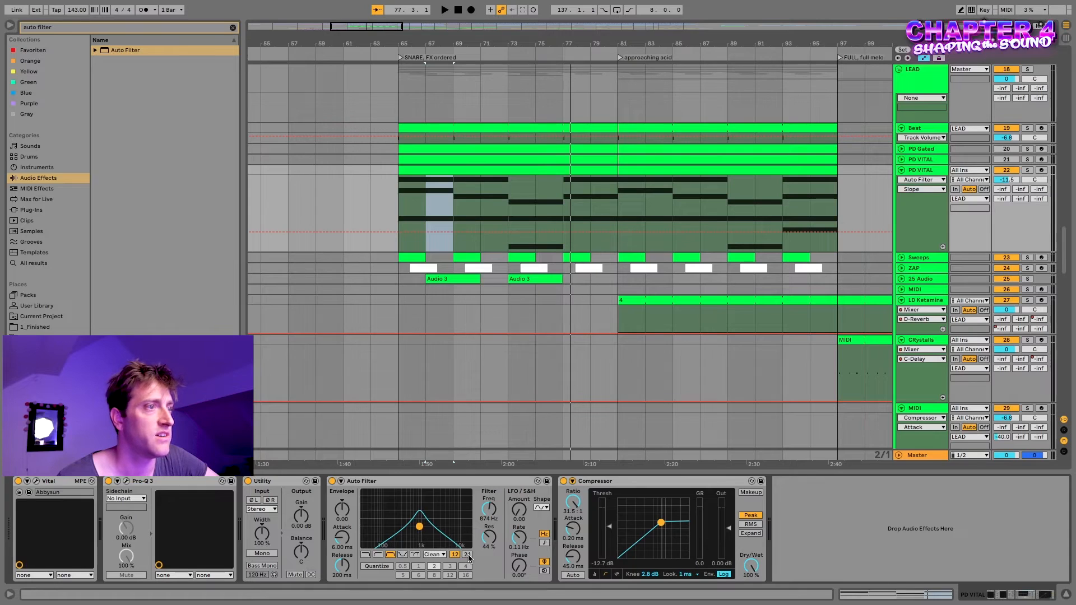
pyautogui.click(440, 555)
pyautogui.click(435, 571)
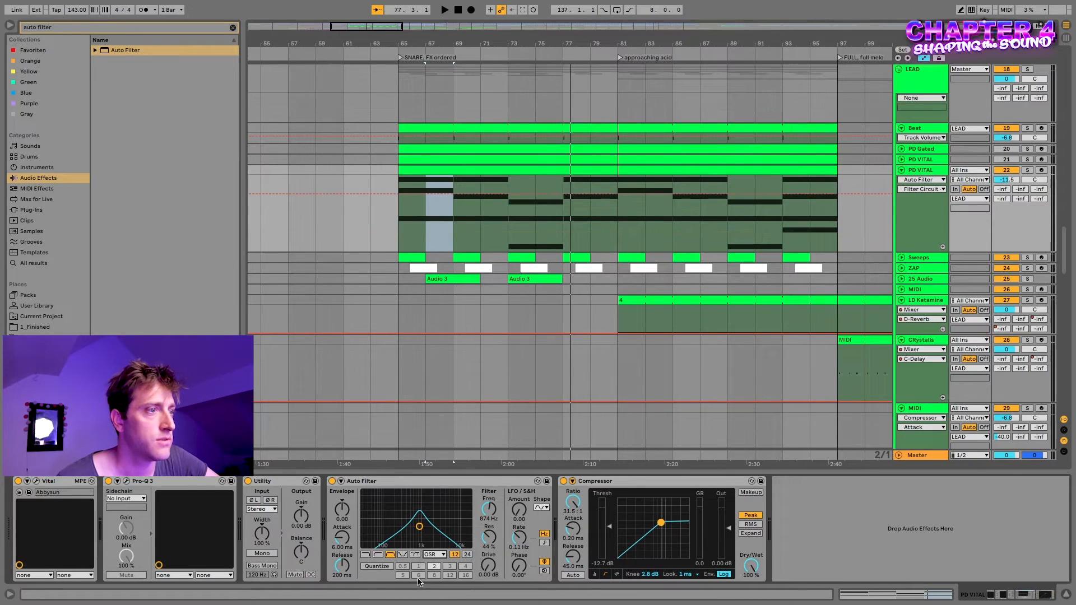
pyautogui.moveTo(419, 526); pyautogui.dragTo(411, 527)
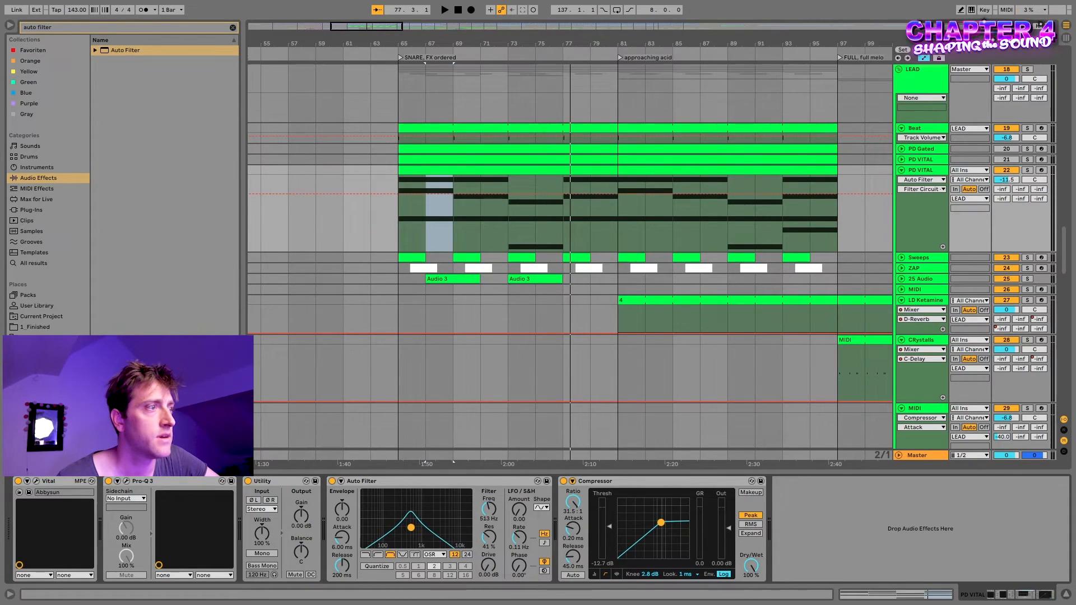
# Step: Show the automation for Auto Filter's frequency and set its level to 2.03 kHz from bar 65
pyautogui.rightClick(482, 509)
pyautogui.click(500, 514)
pyautogui.rightClick(480, 507)
pyautogui.click(505, 514)
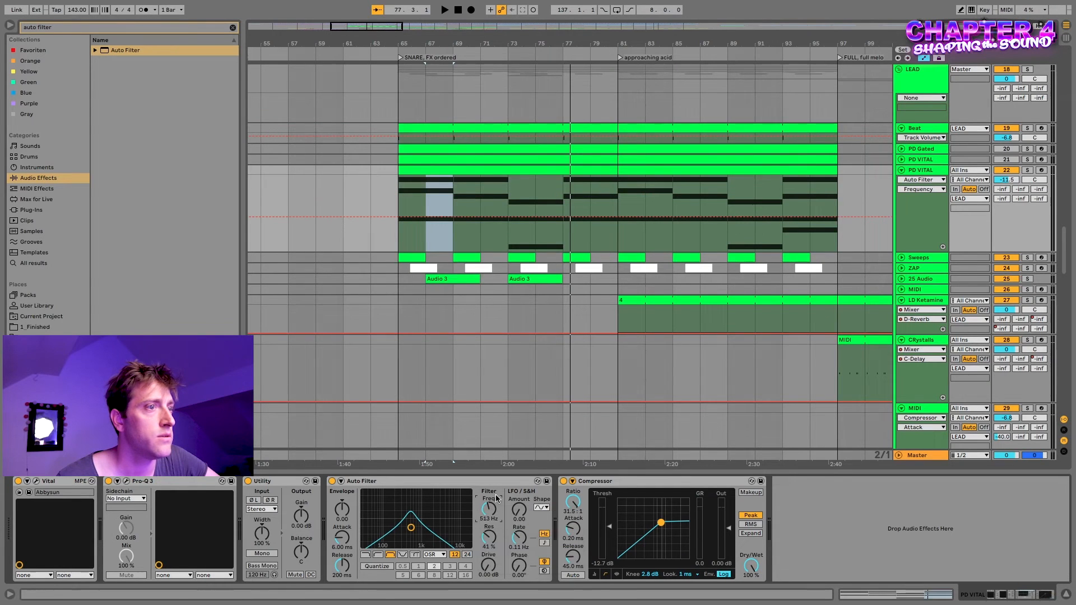
pyautogui.click(398, 217)
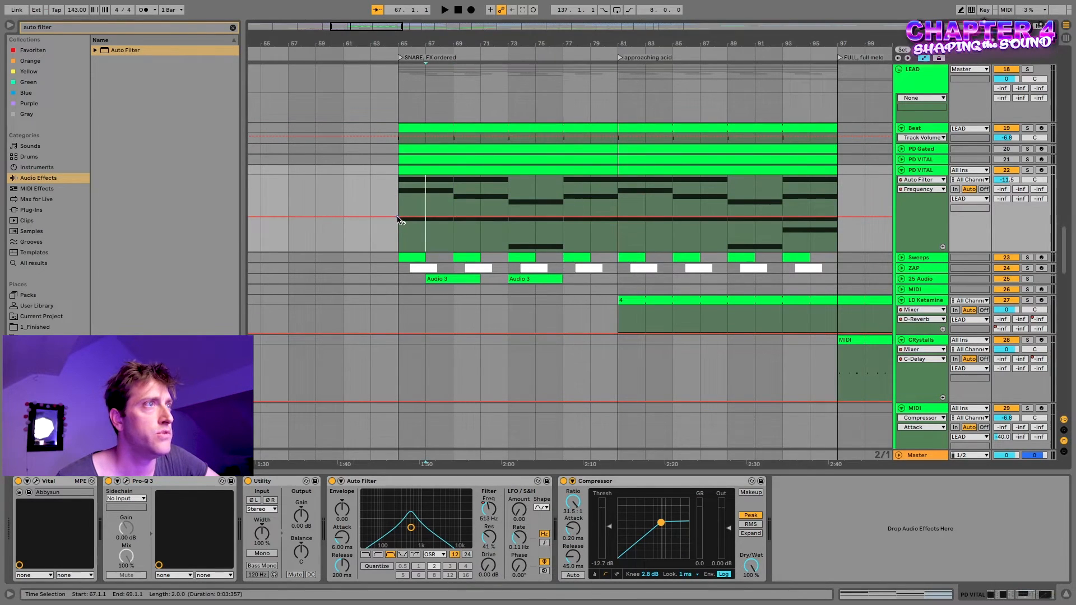
pyautogui.moveTo(398, 219); pyautogui.dragTo(398, 201)
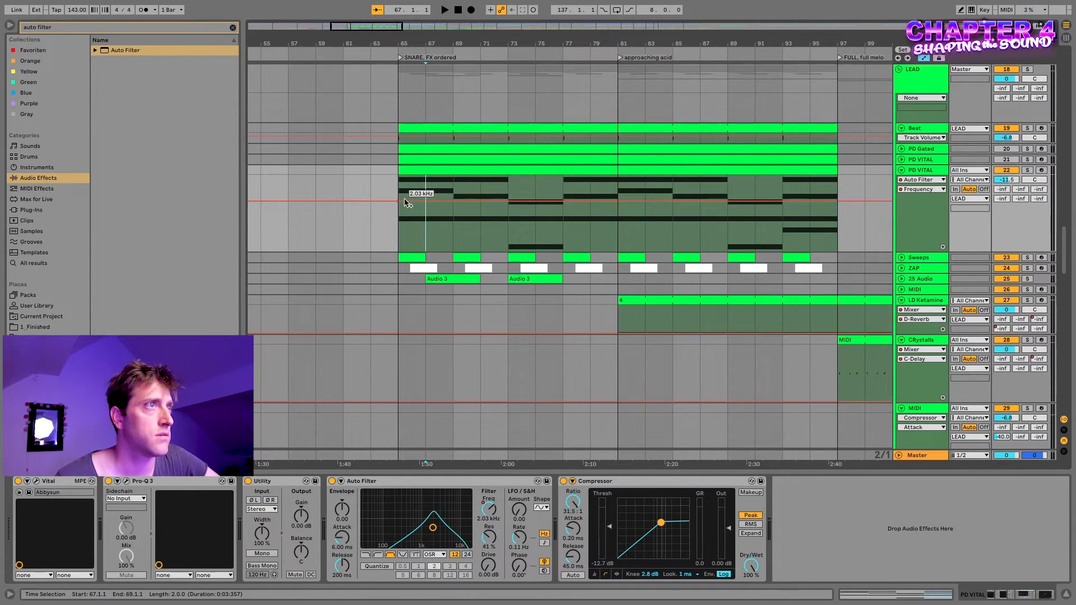
# Step: Shape the filter frequency envelope with a dip at bar 73, a smaller one at bar 81, and a rise towards bar 97
pyautogui.moveTo(510, 206); pyautogui.dragTo(563, 213)
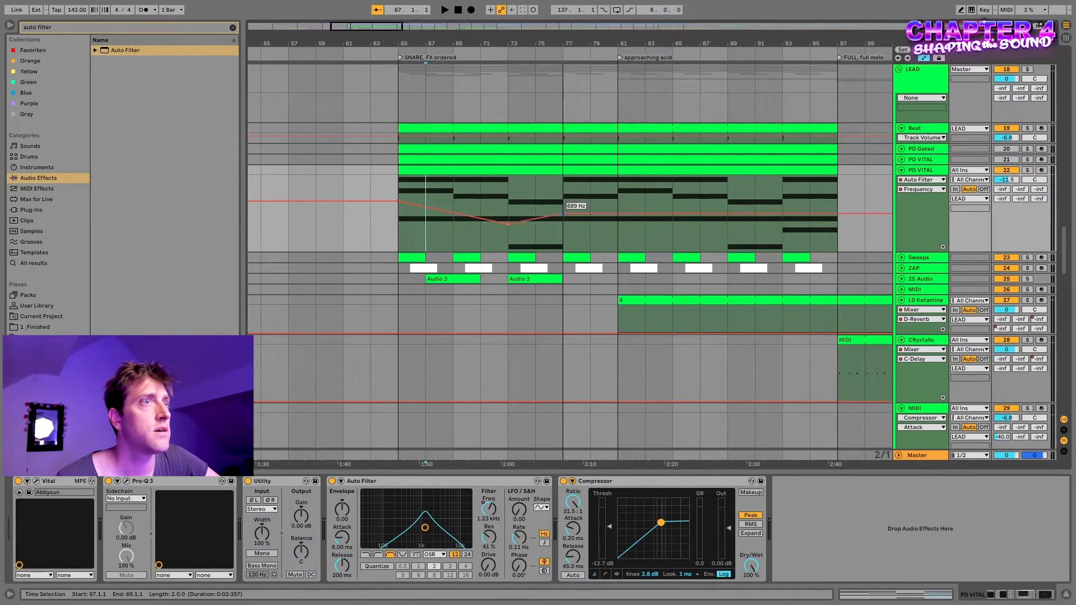
pyautogui.hscroll(-1, 615, 211)
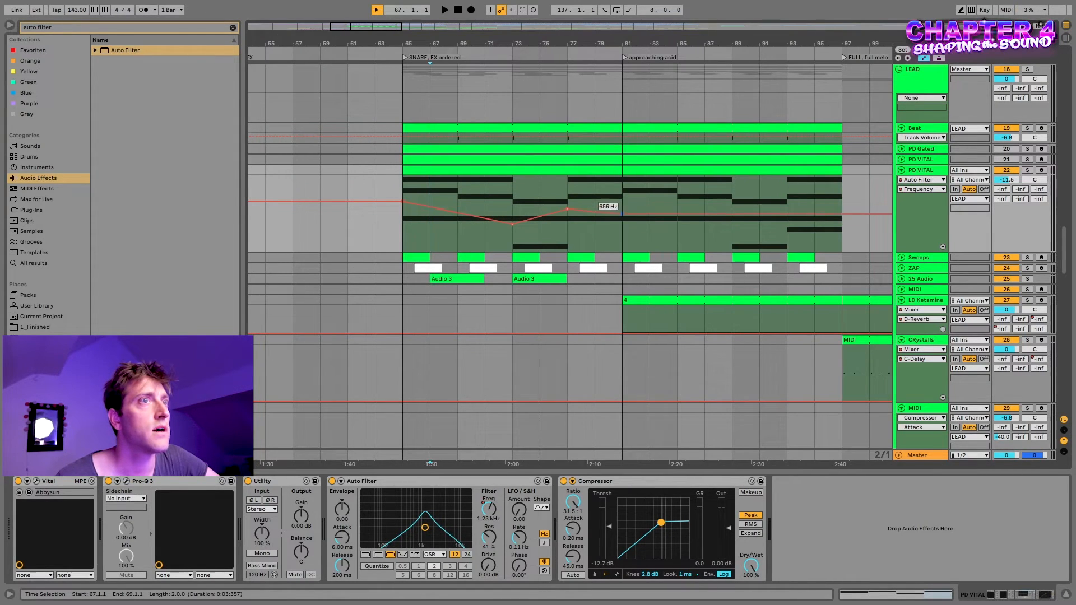
pyautogui.moveTo(681, 220); pyautogui.dragTo(681, 201)
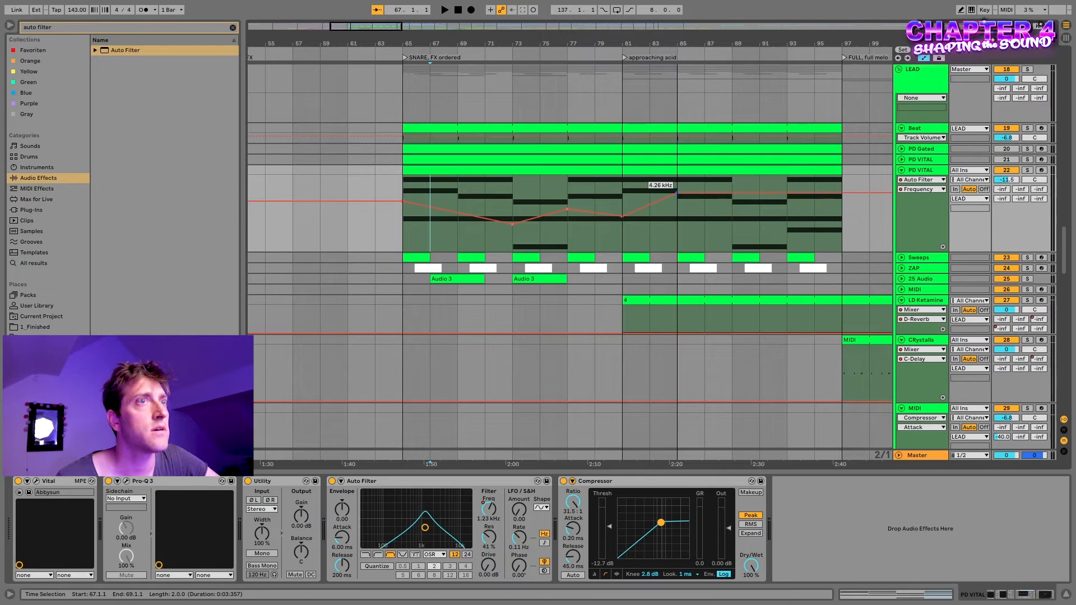
pyautogui.moveTo(732, 196); pyautogui.dragTo(786, 195)
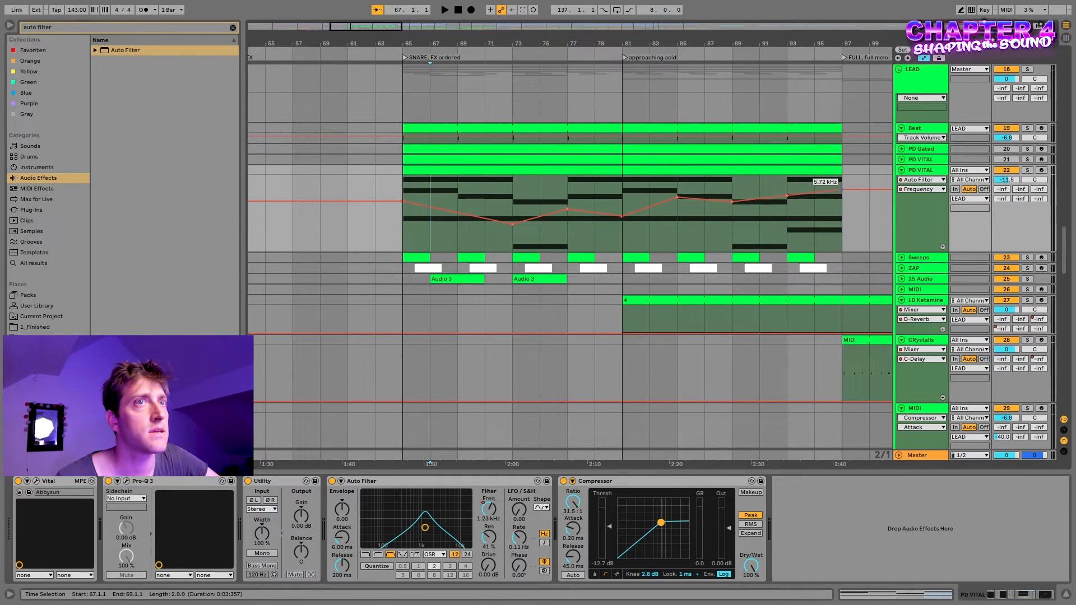
# Step: Play the filter automation from bar 65 and raise the PD VITAL track volume to -11.2 dB
pyautogui.click(406, 226)
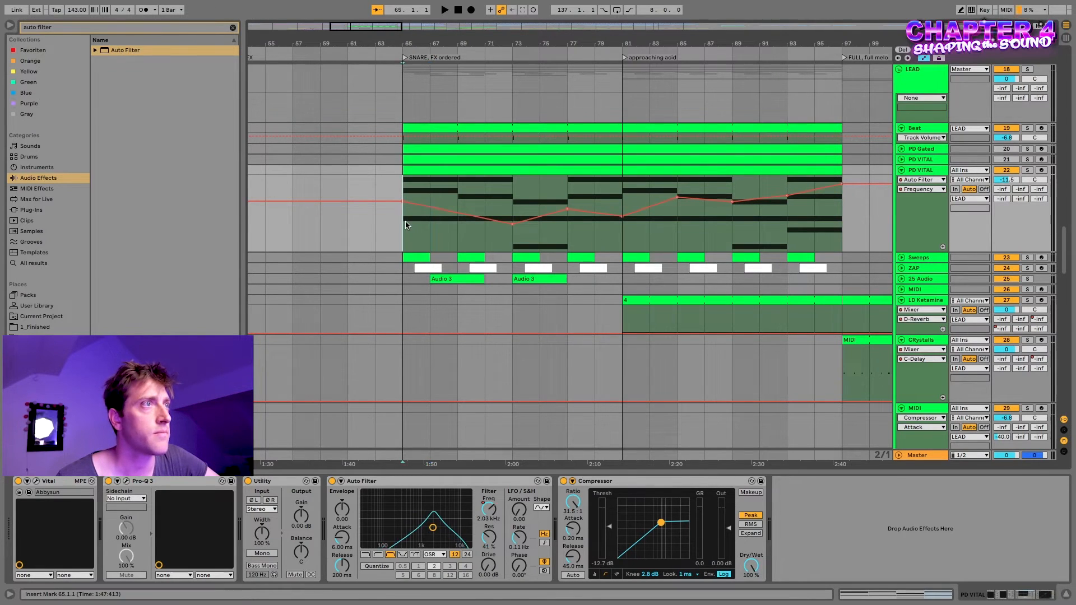
pyautogui.press('space')
pyautogui.hscroll(2, 562, 258)
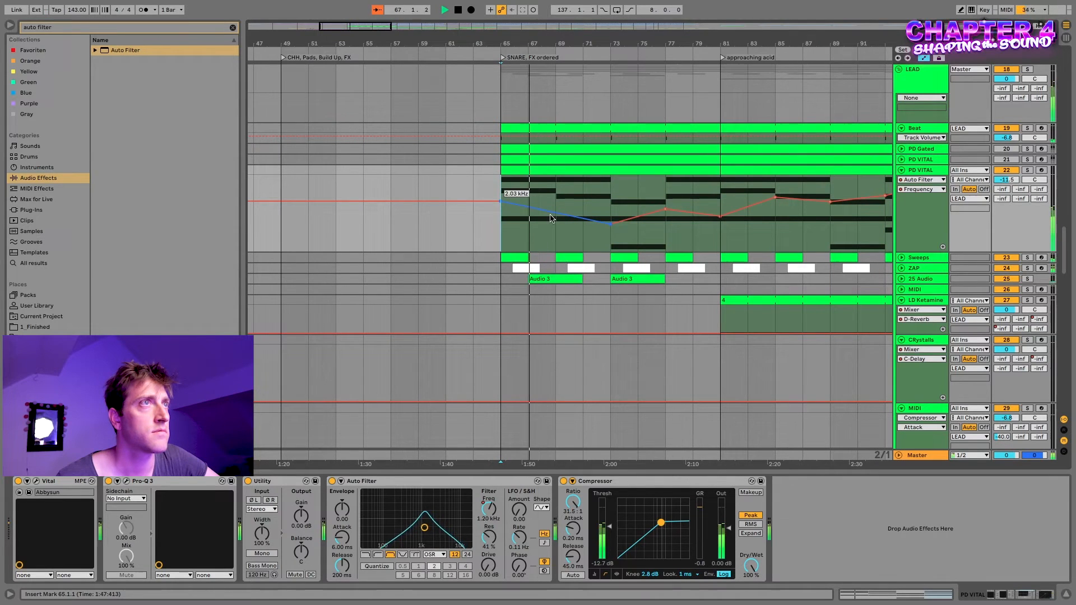
pyautogui.hscroll(-1, 620, 228)
pyautogui.hscroll(1, 619, 232)
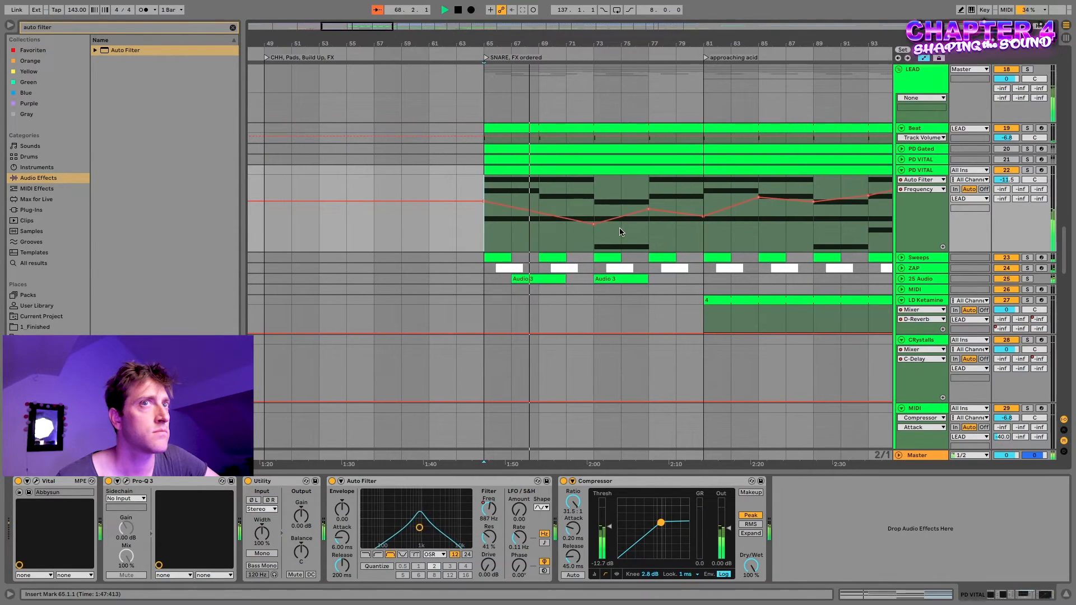
pyautogui.hscroll(-1, 607, 231)
pyautogui.hscroll(1, 606, 232)
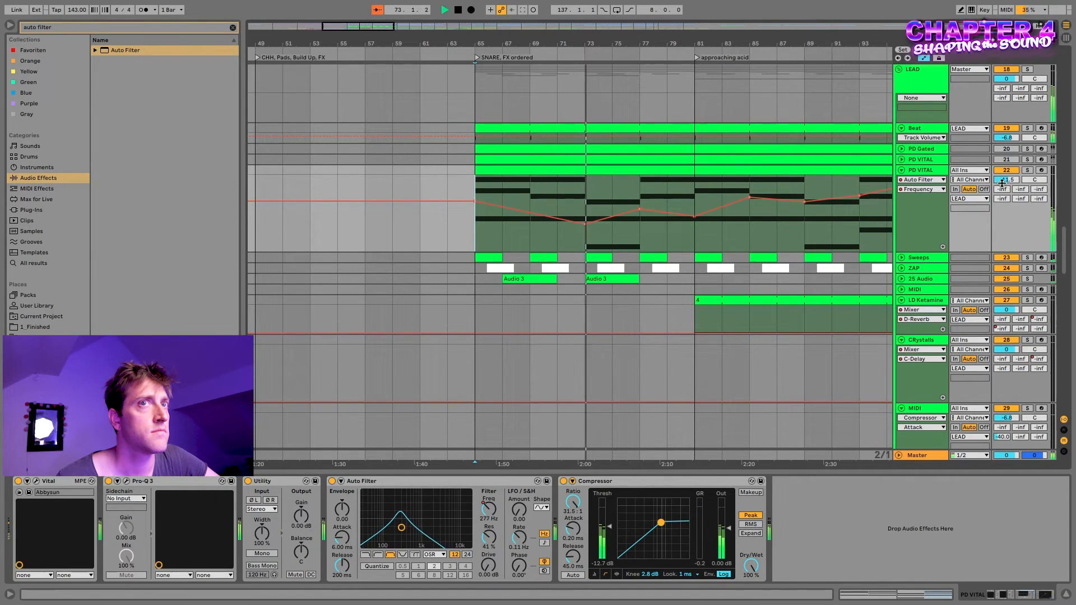
pyautogui.moveTo(1005, 183); pyautogui.dragTo(1006, 181)
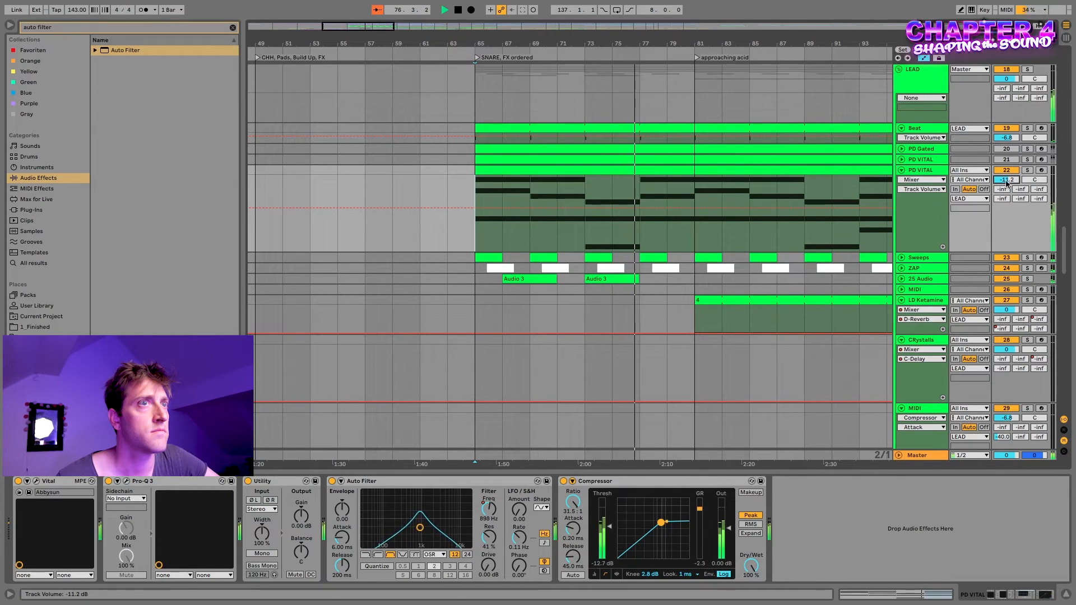
pyautogui.hscroll(2, 569, 248)
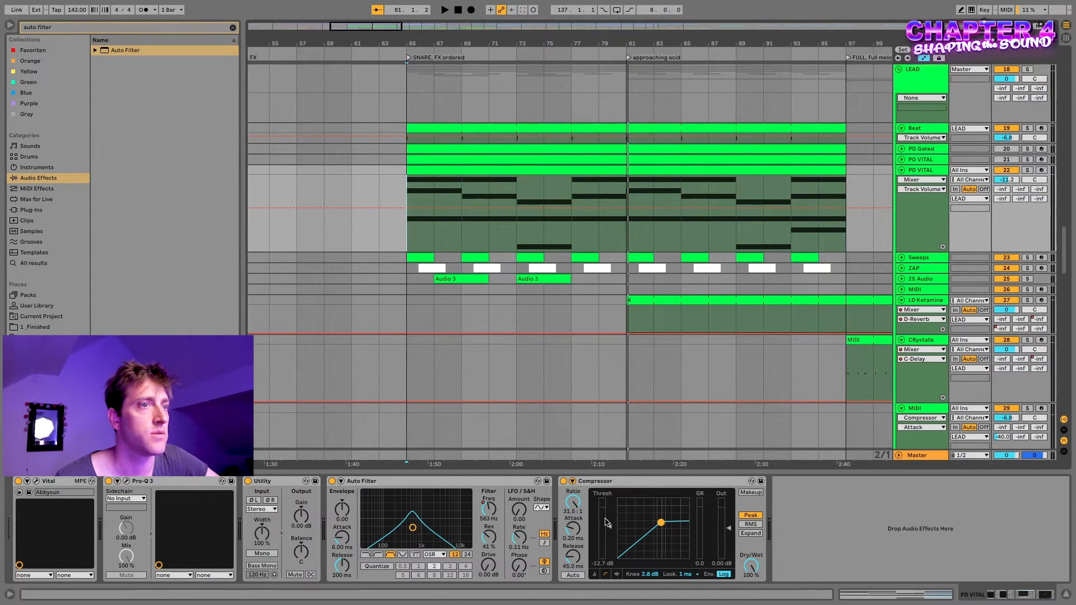
# Step: Clear the browser search and add EQ Eight after Compressor in the PD VITAL device chain
pyautogui.click(69, 27)
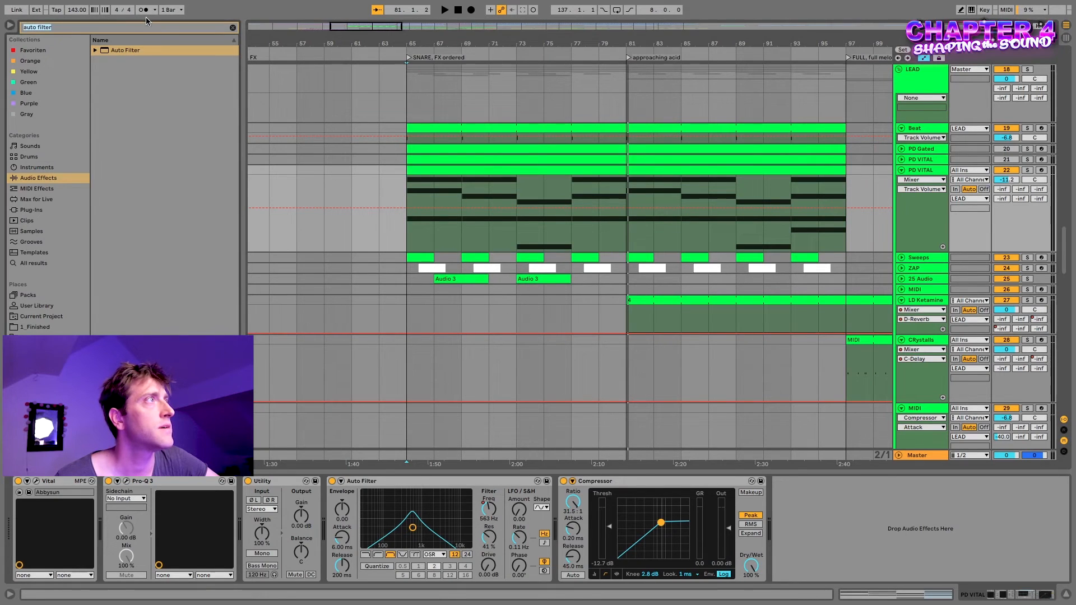
pyautogui.press('BackSpace')
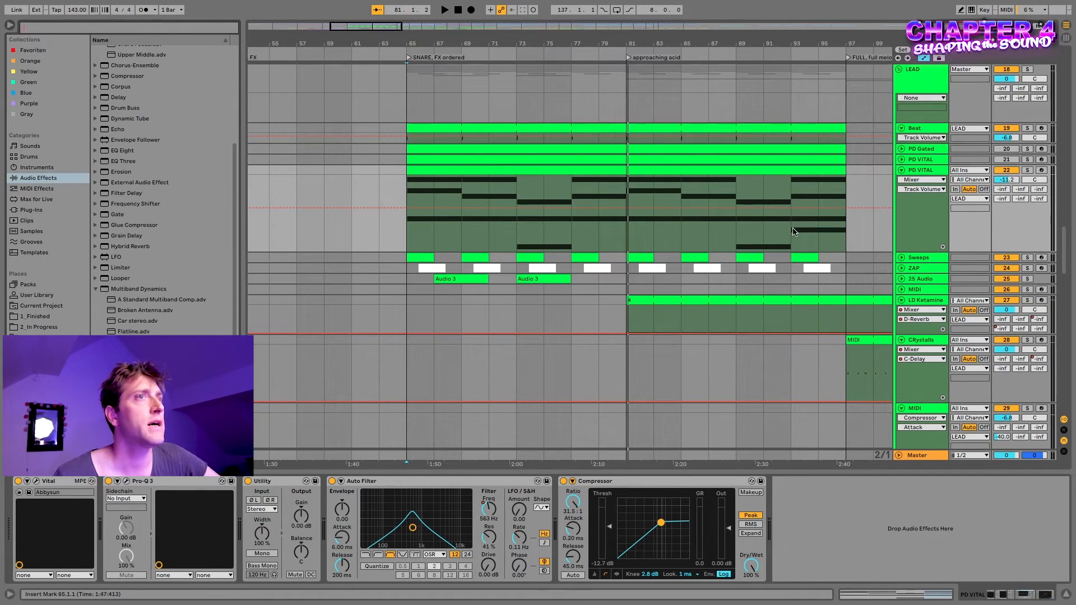
pyautogui.click(103, 154)
pyautogui.moveTo(655, 525); pyautogui.dragTo(827, 575)
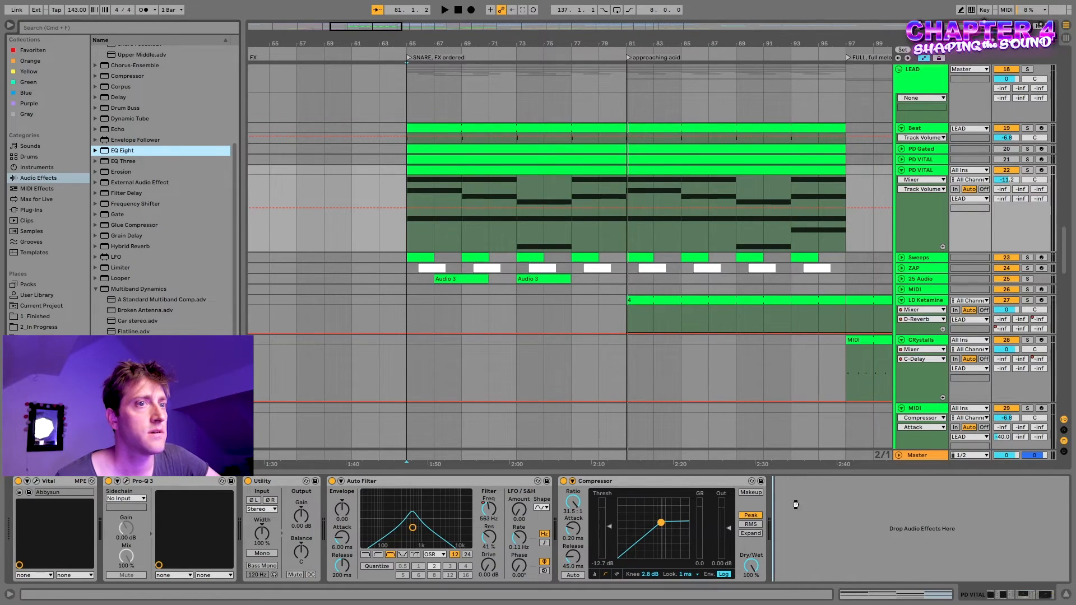
# Step: Set EQ Eight's band 1 to a low cut and add frequency automation points for it from bar 65
pyautogui.moveTo(800, 484); pyautogui.dragTo(807, 542)
pyautogui.click(813, 567)
pyautogui.click(813, 511)
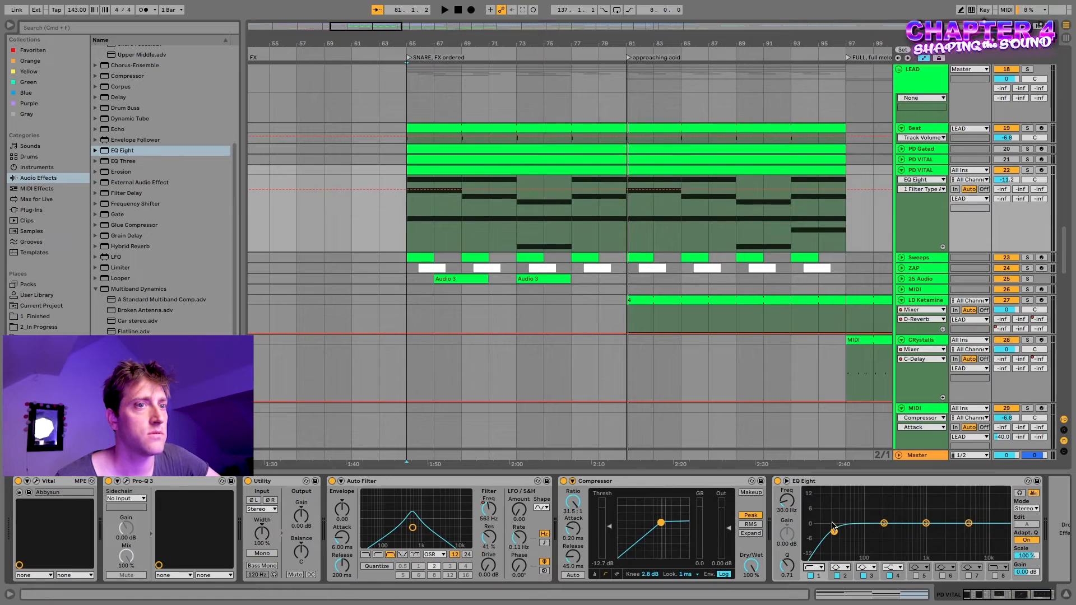
pyautogui.rightClick(783, 505)
pyautogui.click(799, 508)
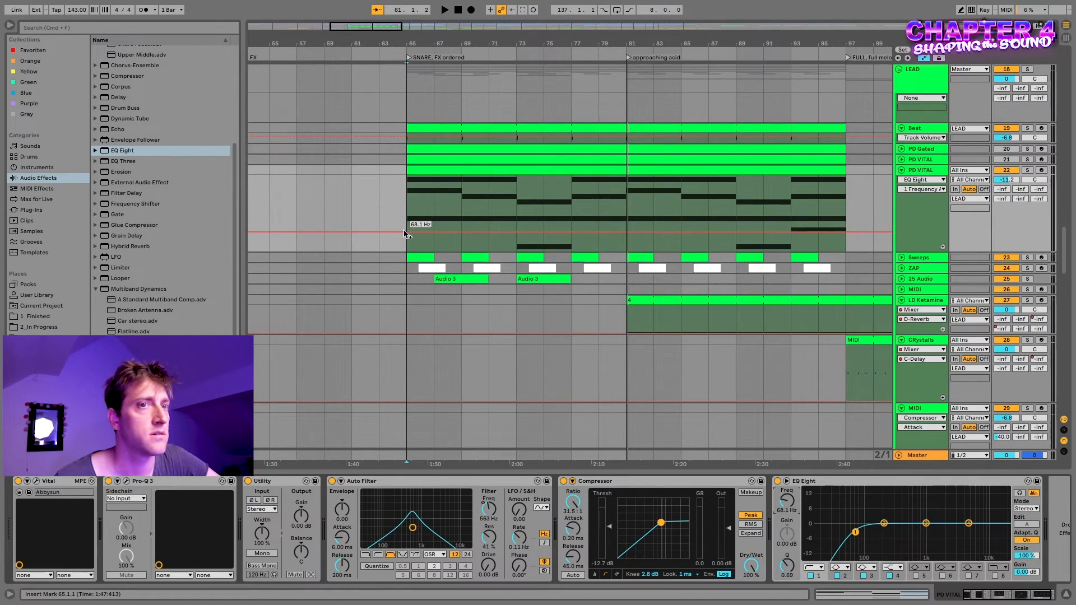
pyautogui.click(407, 233)
pyautogui.moveTo(462, 231)
pyautogui.mouseDown()
pyautogui.moveTo(462, 204)
pyautogui.moveTo(462, 232)
pyautogui.mouseUp()
# Step: Automate the frequency of EQ Eight's band 4 to rise from about 2.30 kHz at bar 65 until bar 81
pyautogui.scroll(-1, 443, 210)
pyautogui.moveTo(407, 226); pyautogui.dragTo(407, 188)
pyautogui.click(434, 197)
pyautogui.moveTo(626, 177); pyautogui.dragTo(627, 170)
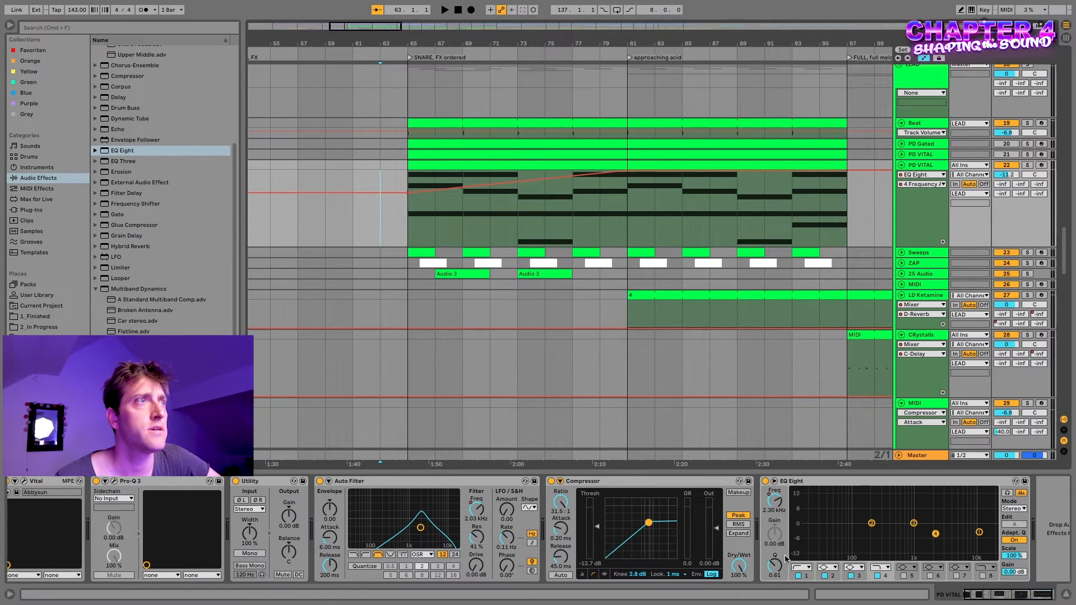
# Step: Shape EQ Eight's band 1 frequency automation to fall steeply from bar 65 to bar 69 and gently on to bar 81
pyautogui.click(807, 577)
pyautogui.rightClick(775, 508)
pyautogui.click(785, 512)
pyautogui.moveTo(632, 233); pyautogui.dragTo(633, 235)
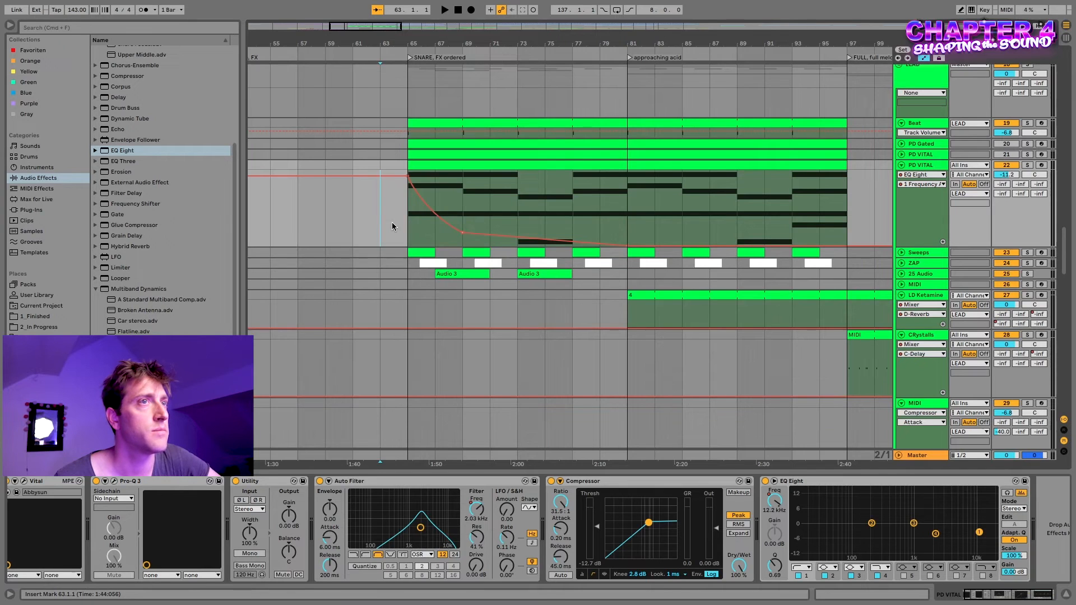
# Step: Play the arrangement from bar 63 and listen to the EQ Eight band 1 sweep
pyautogui.press('space')
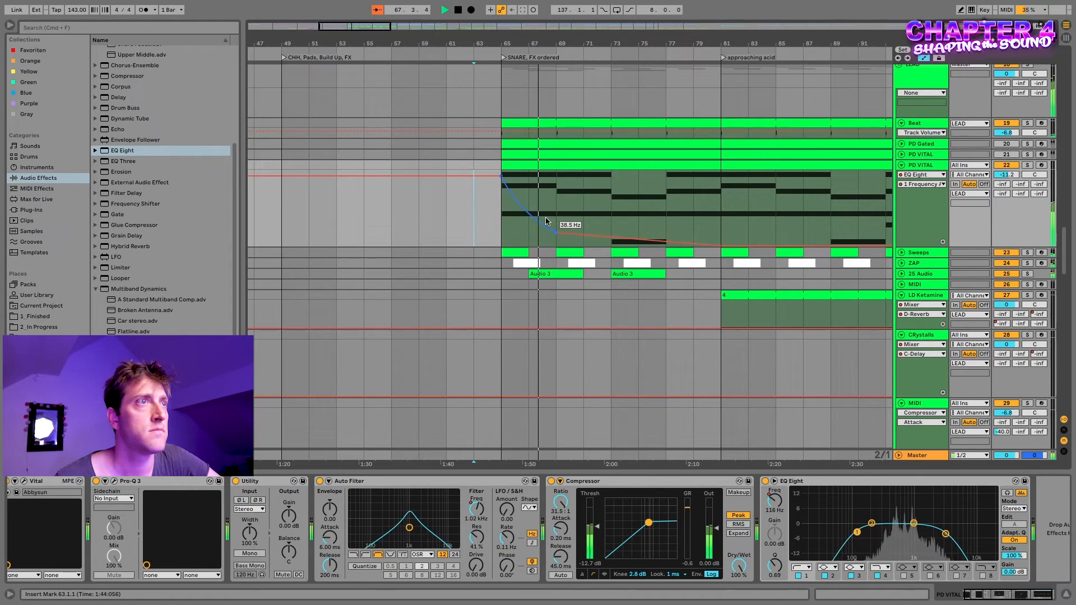
pyautogui.scroll(-2, 580, 211)
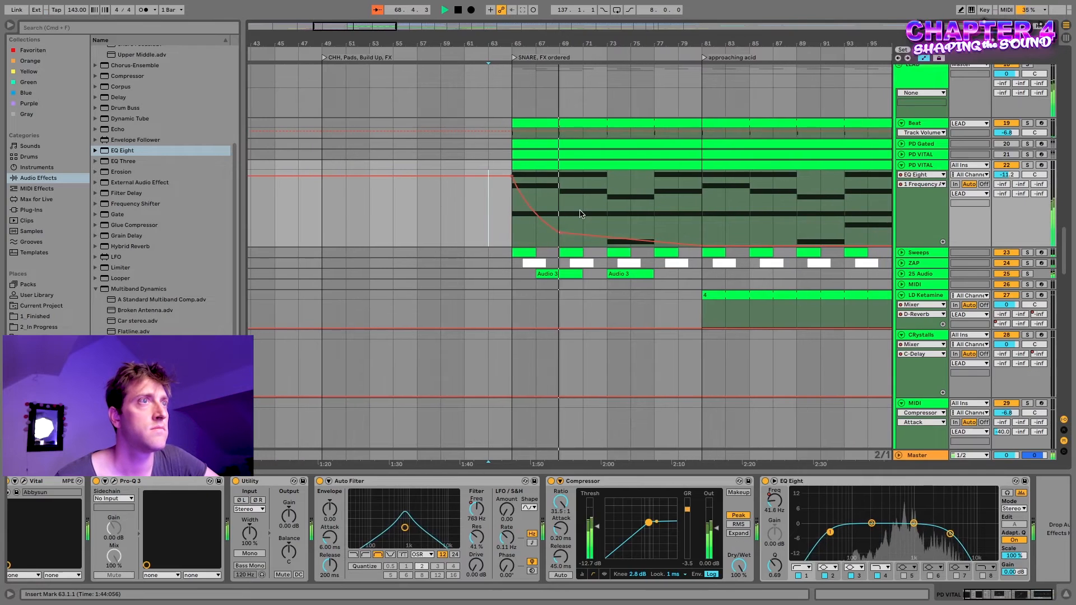
pyautogui.hscroll(3, 580, 213)
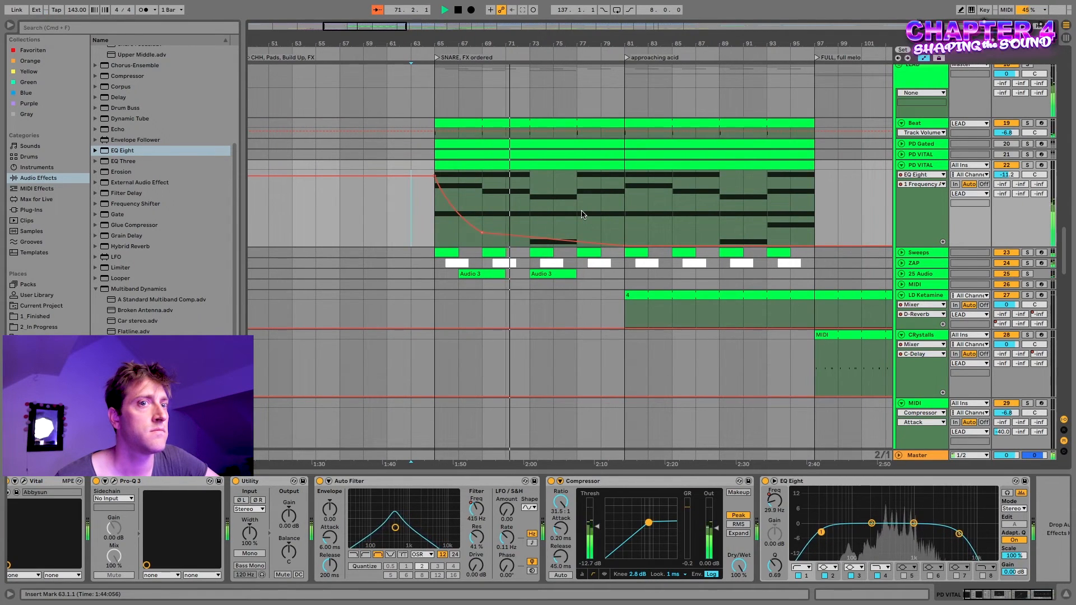
pyautogui.scroll(3, 770, 443)
pyautogui.hscroll(-1, 770, 443)
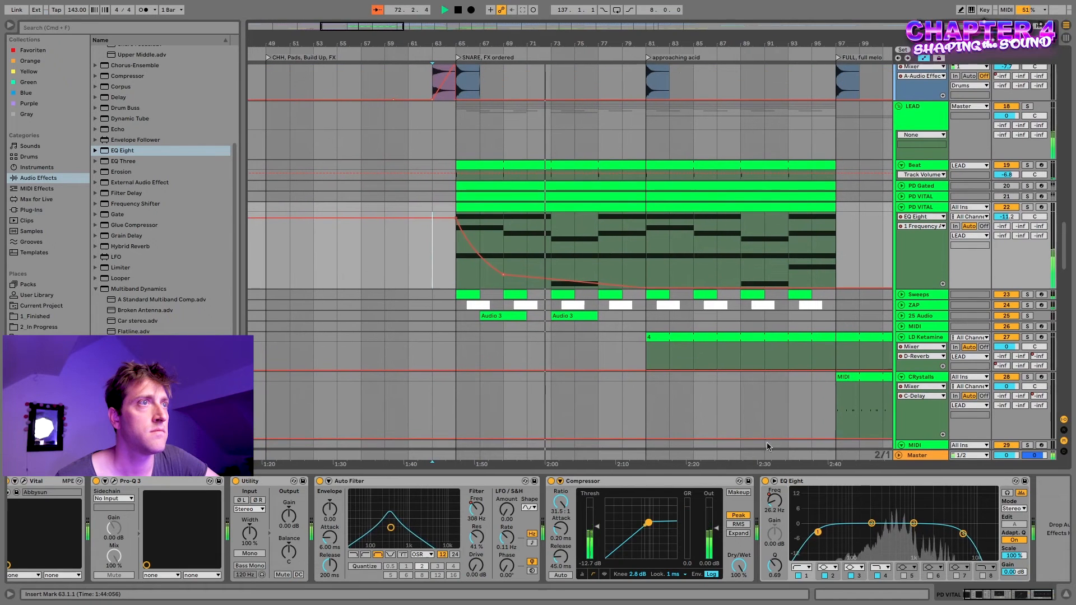
# Step: Reshape EQ Eight's band 4 frequency automation to curve upward from about 670 Hz at bar 65 to its maximum at bar 81
pyautogui.click(965, 533)
pyautogui.rightClick(769, 499)
pyautogui.click(796, 503)
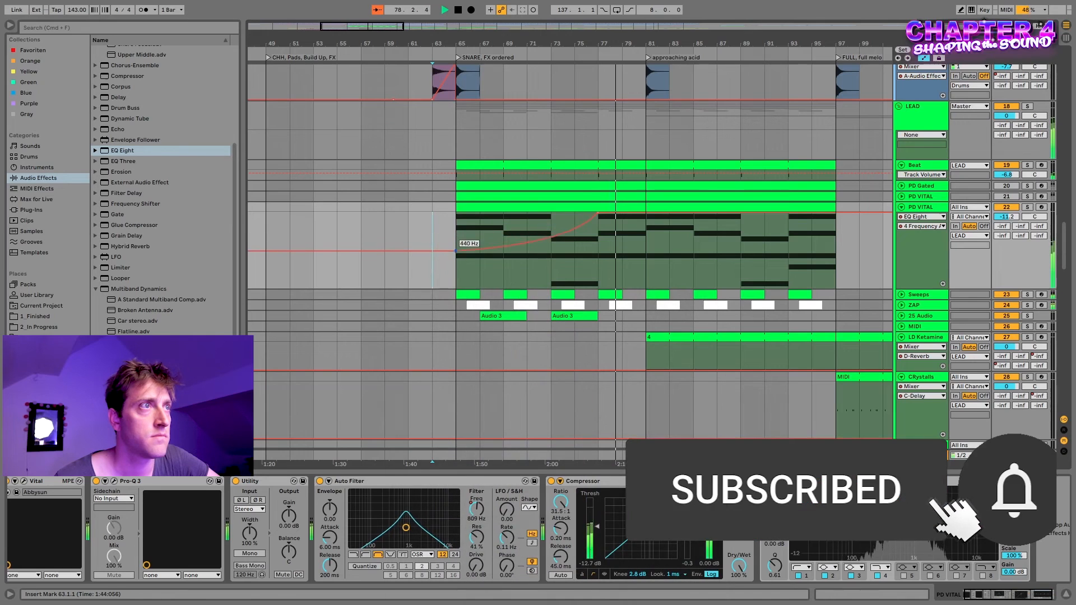
pyautogui.moveTo(456, 251); pyautogui.dragTo(456, 250)
pyautogui.moveTo(598, 212); pyautogui.dragTo(645, 213)
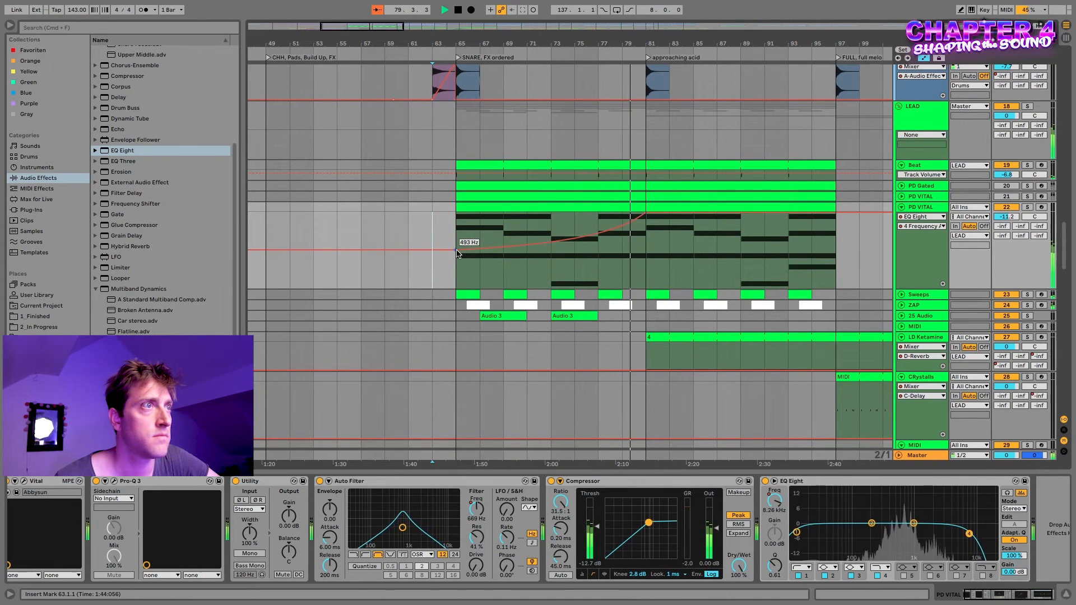
pyautogui.click(480, 234)
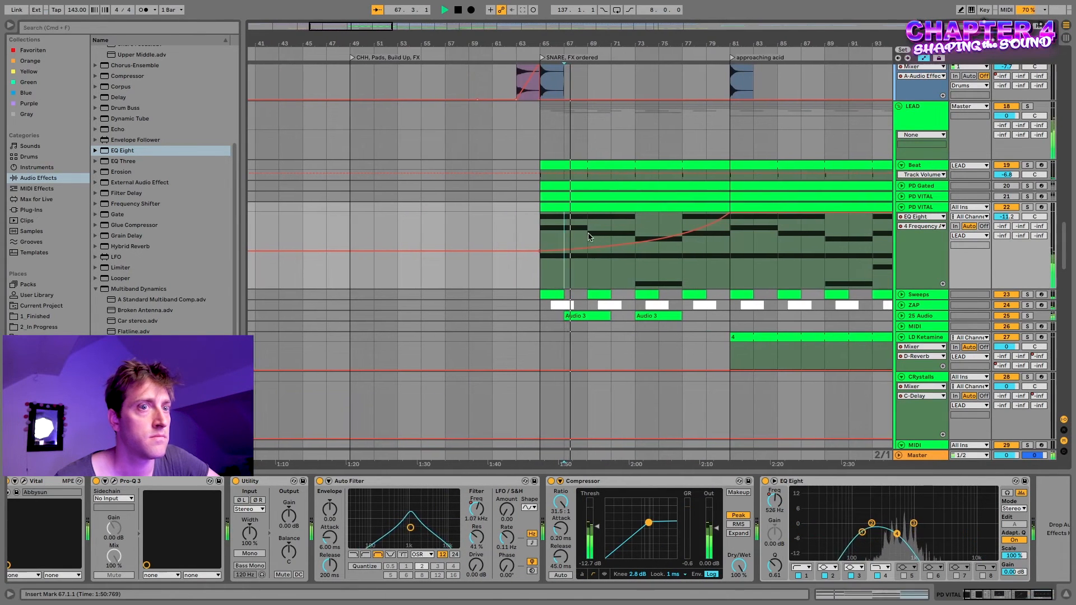
pyautogui.moveTo(526, 252); pyautogui.dragTo(526, 248)
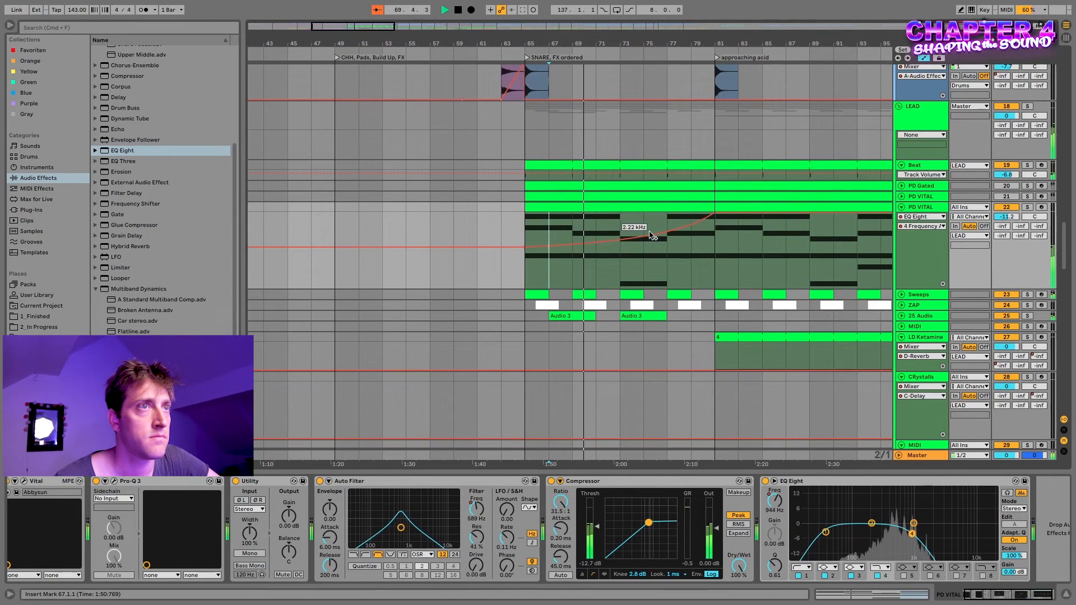
# Step: Show the Auto Filter frequency automation and check it in playback from bar 67
pyautogui.rightClick(473, 510)
pyautogui.click(490, 517)
pyautogui.click(527, 222)
pyautogui.click(548, 224)
pyautogui.press('space')
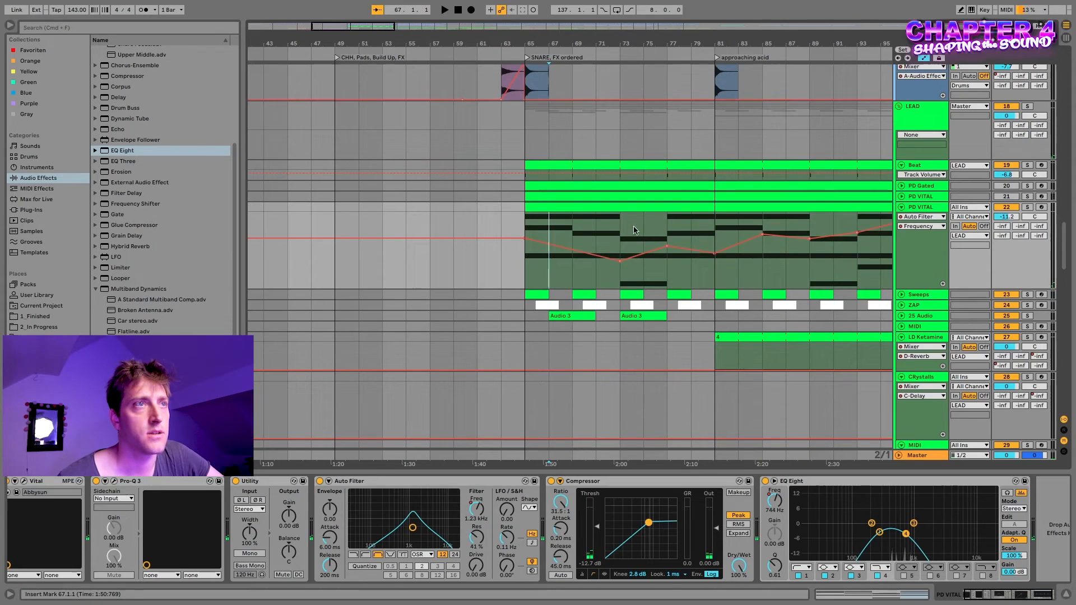
# Step: Set the arrangement grid to 1/16 and compare the Auto Filter and EQ Eight curves at positions between bars 65 and 67
pyautogui.rightClick(559, 276)
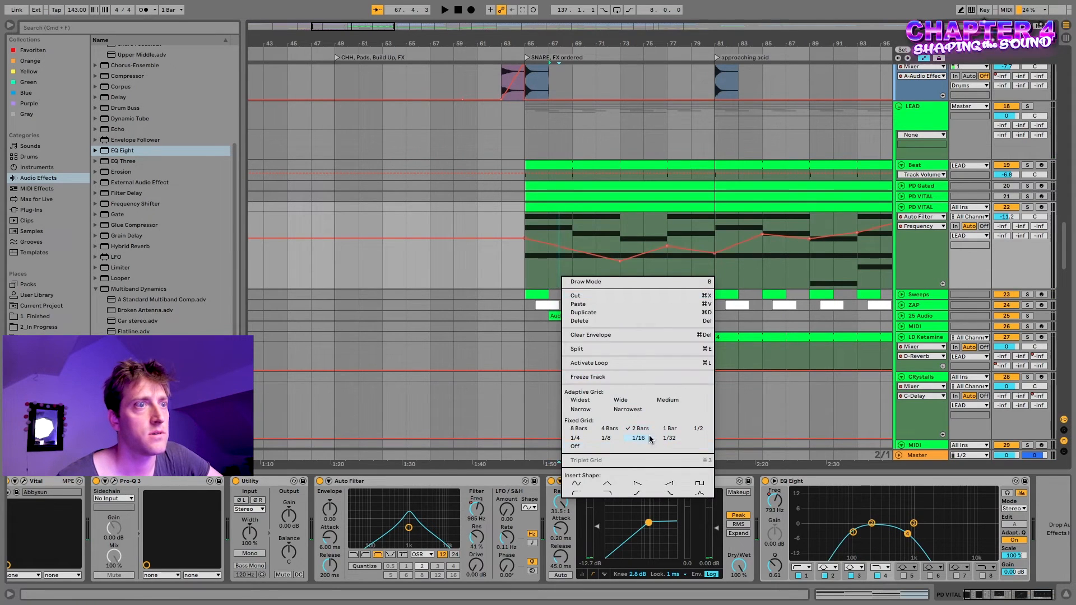
pyautogui.click(650, 439)
pyautogui.click(532, 270)
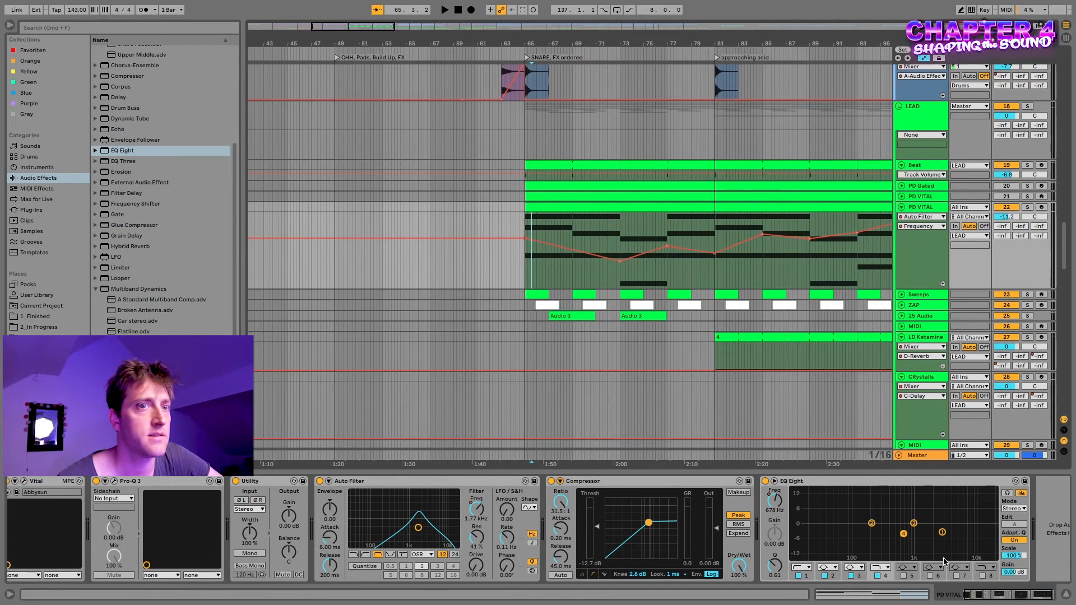
pyautogui.click(538, 264)
pyautogui.click(550, 265)
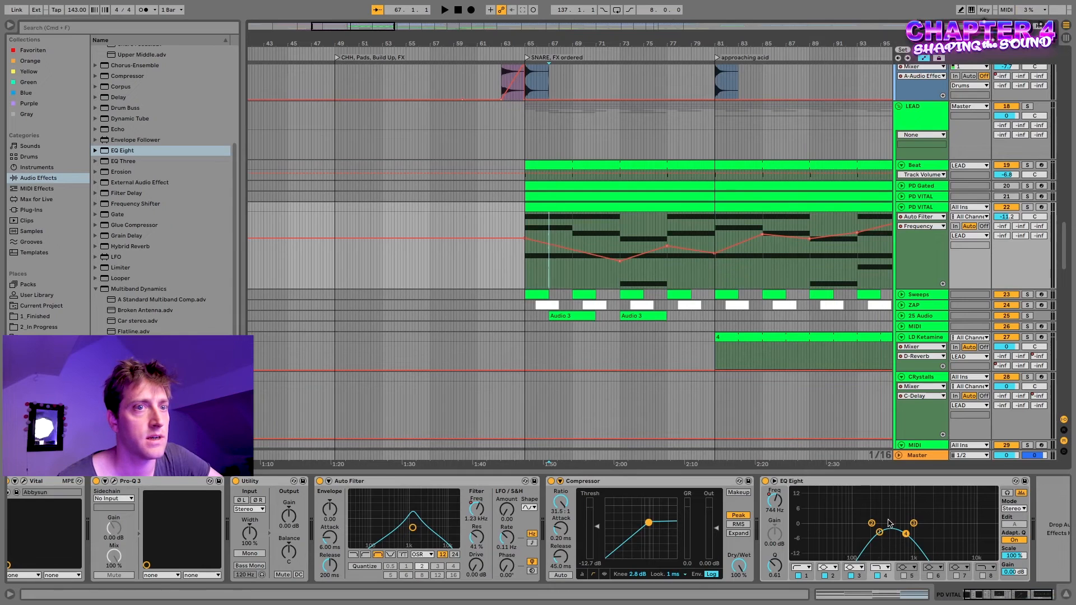
pyautogui.click(528, 270)
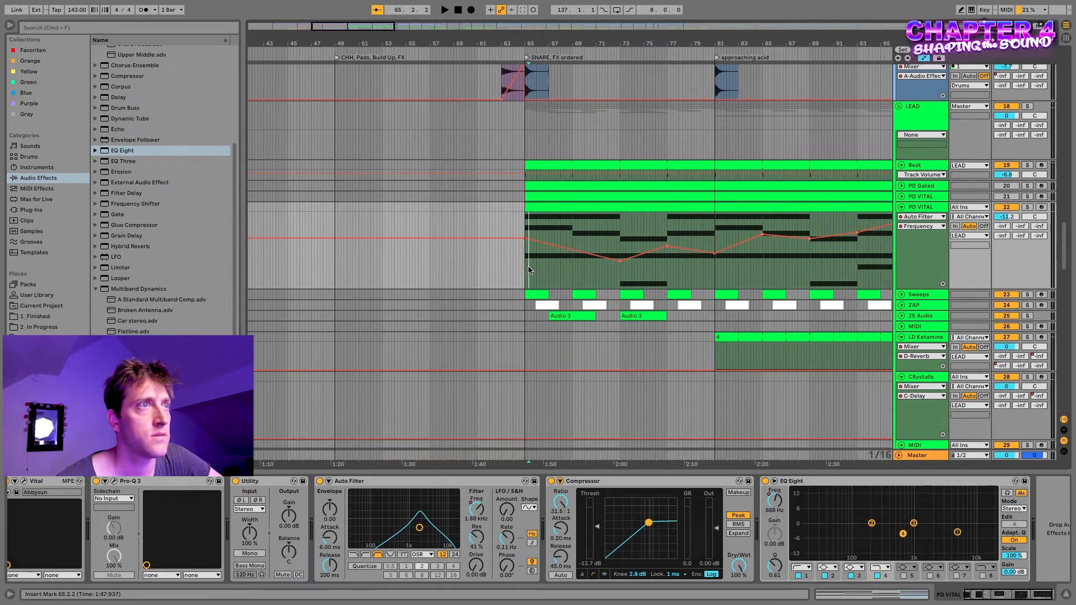
# Step: Lower the start of EQ Eight's band 1 frequency automation to about 1.2 kHz and play the section from bar 63
pyautogui.click(805, 579)
pyautogui.moveTo(771, 498); pyautogui.dragTo(771, 518)
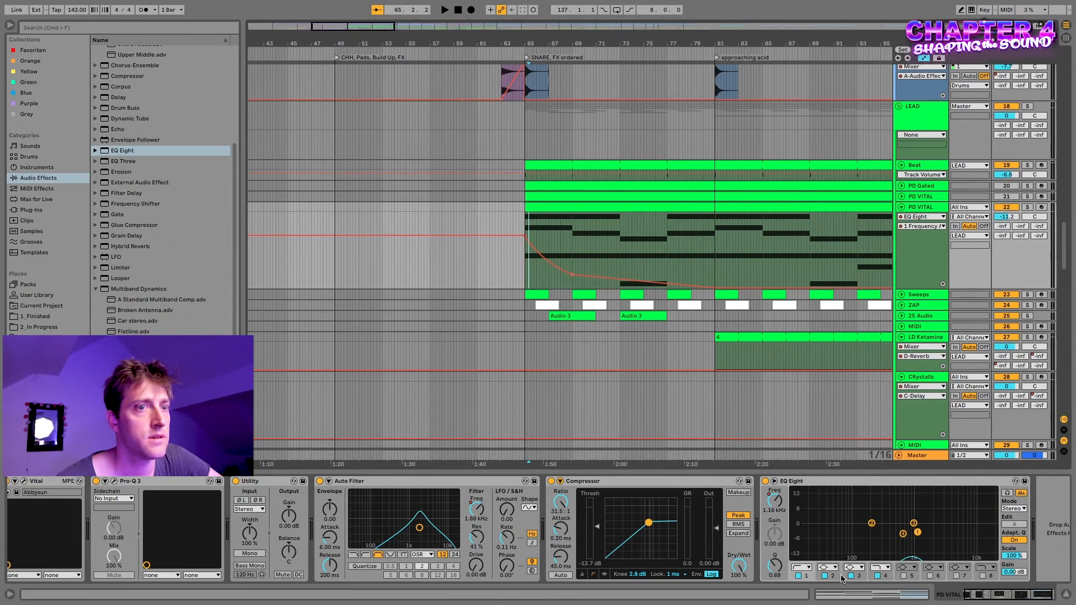
pyautogui.click(887, 576)
pyautogui.click(504, 265)
pyautogui.press('space')
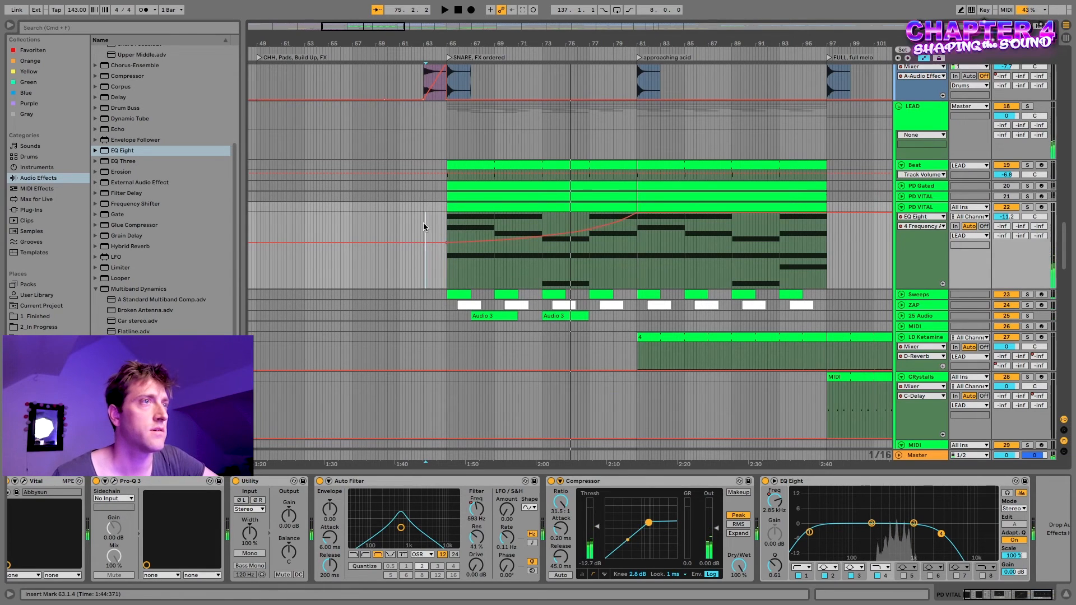
# Step: With Compressor turned off, duplicate the PD VITAL track and freeze and flatten the copy to audio
pyautogui.click(551, 481)
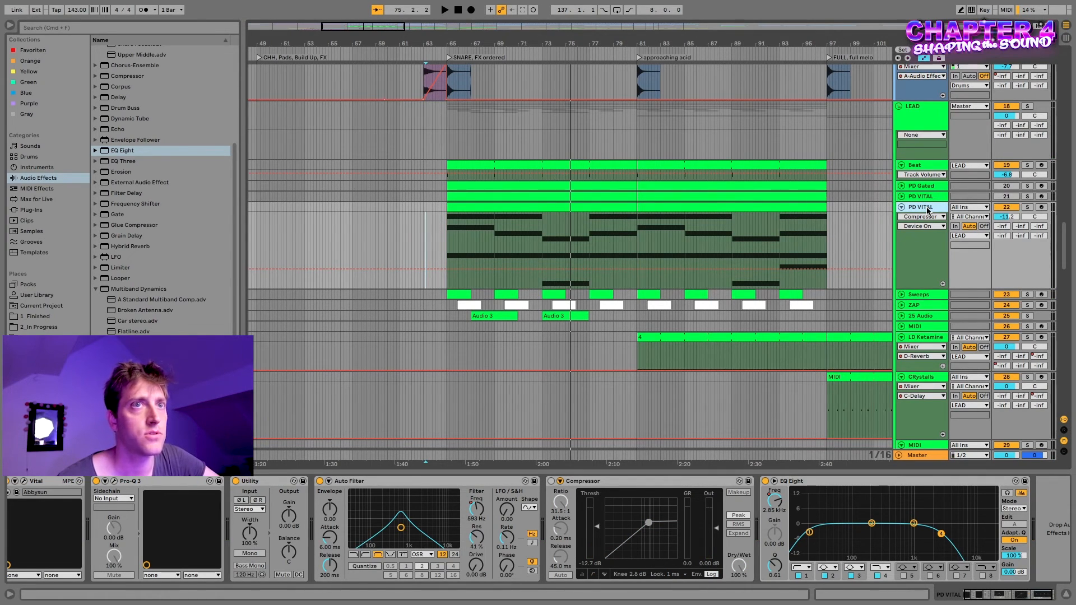
pyautogui.press('super+d')
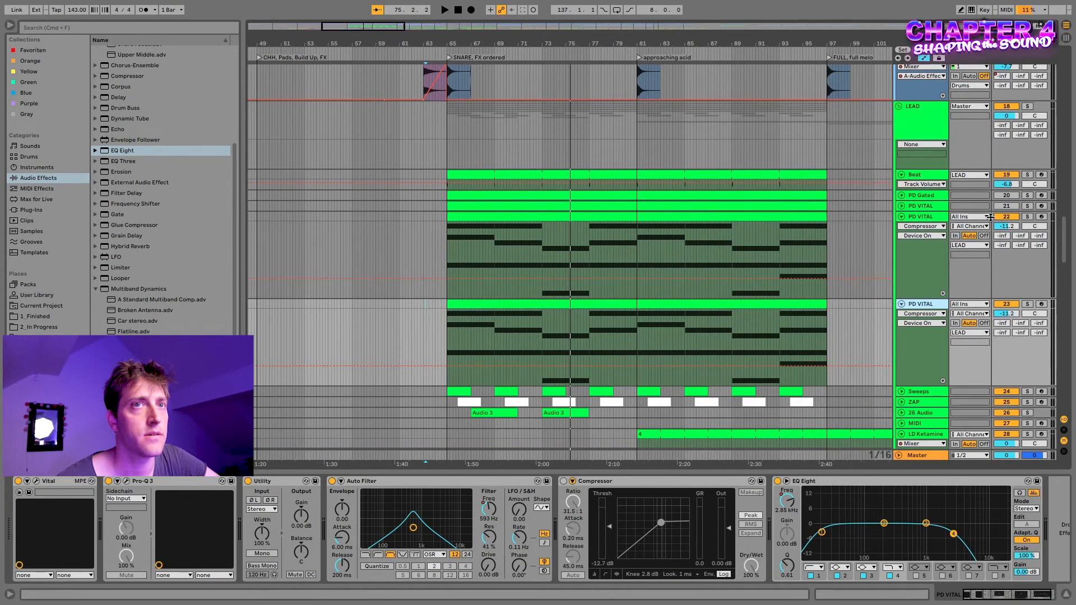
pyautogui.click(902, 217)
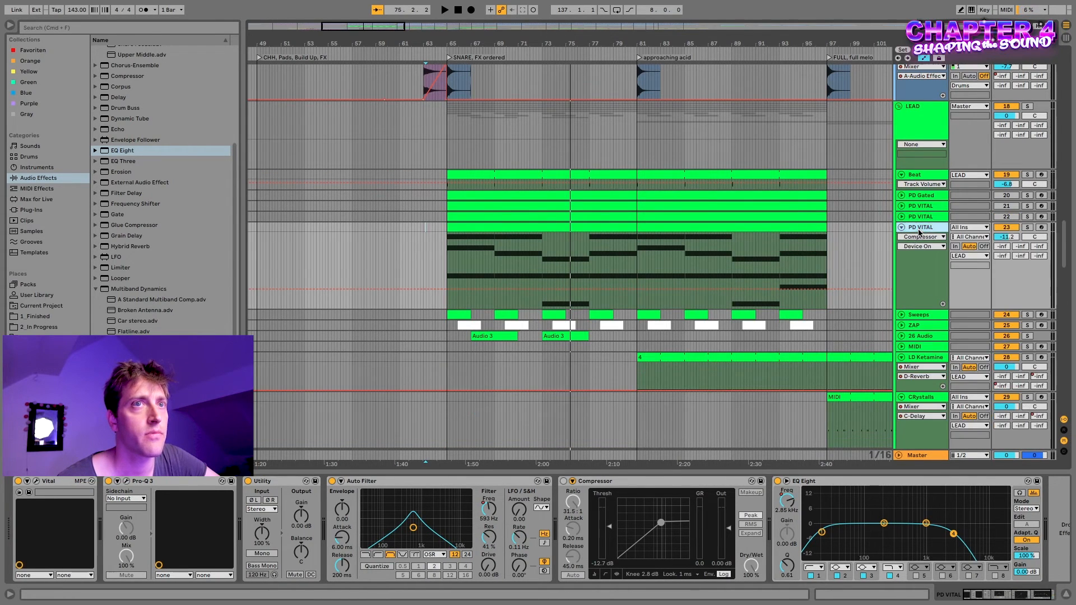
pyautogui.rightClick(919, 230)
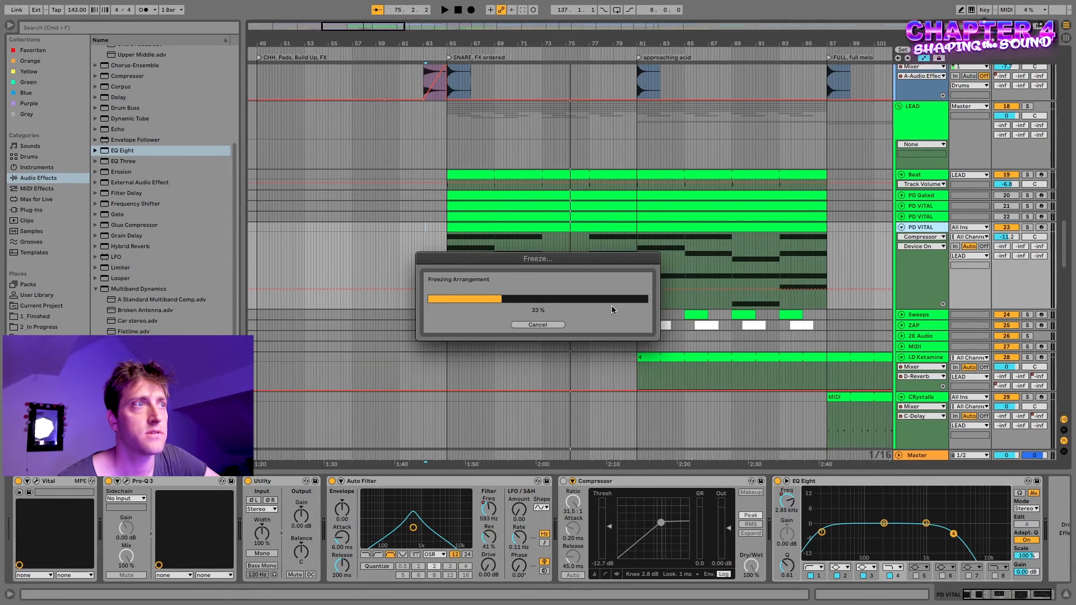
pyautogui.rightClick(920, 229)
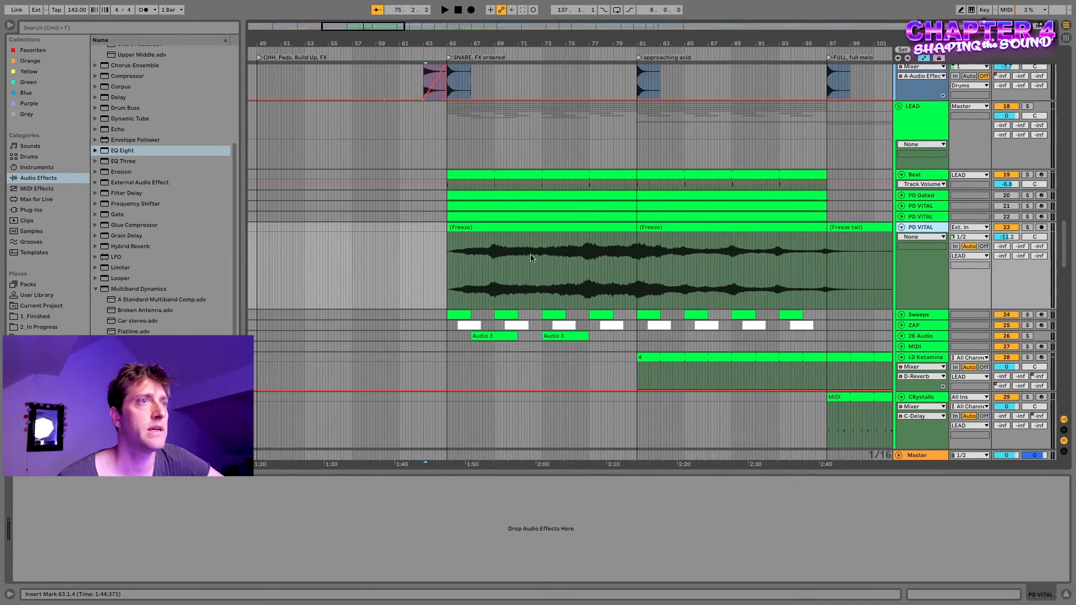
# Step: Copy the Compressor from the original PD VITAL track onto the flattened audio track and turn it on
pyautogui.click(912, 218)
pyautogui.click(610, 486)
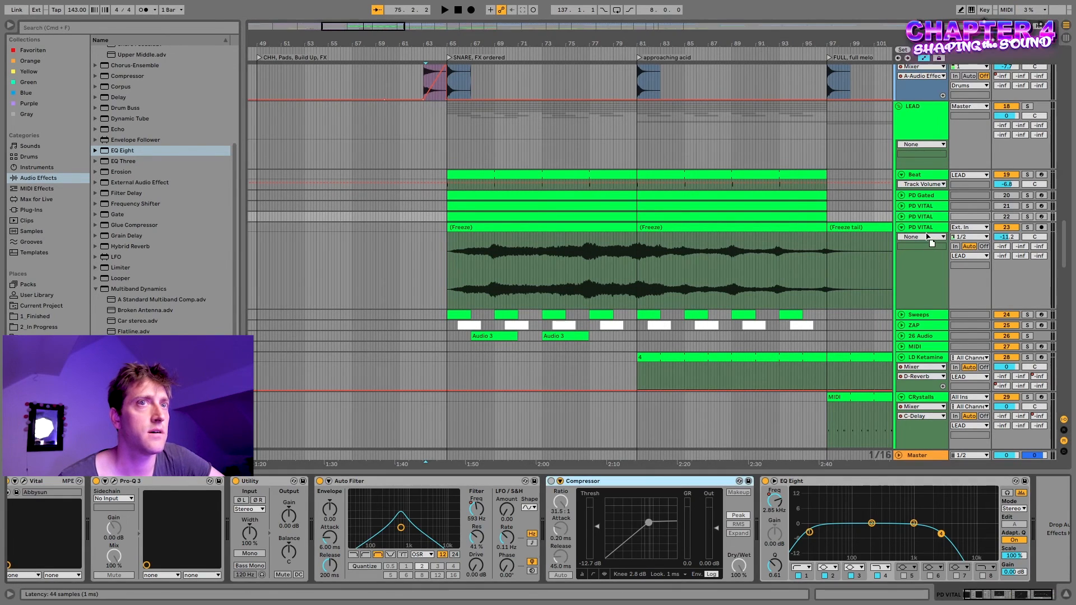
pyautogui.click(918, 228)
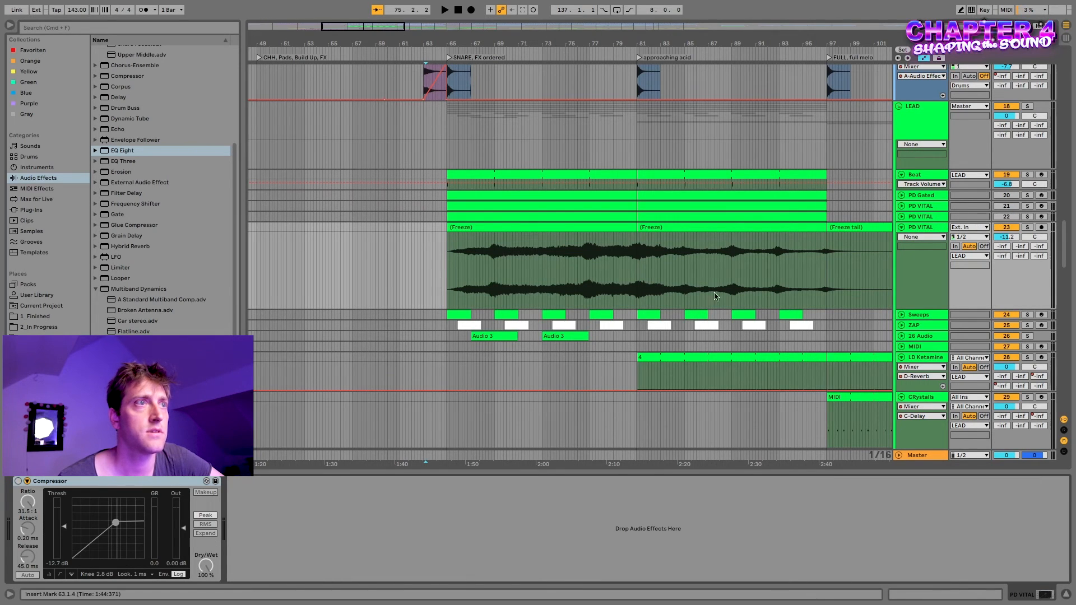
pyautogui.click(18, 481)
# Step: Show the Compressor's threshold automation on the flattened PD VITAL track
pyautogui.rightClick(63, 527)
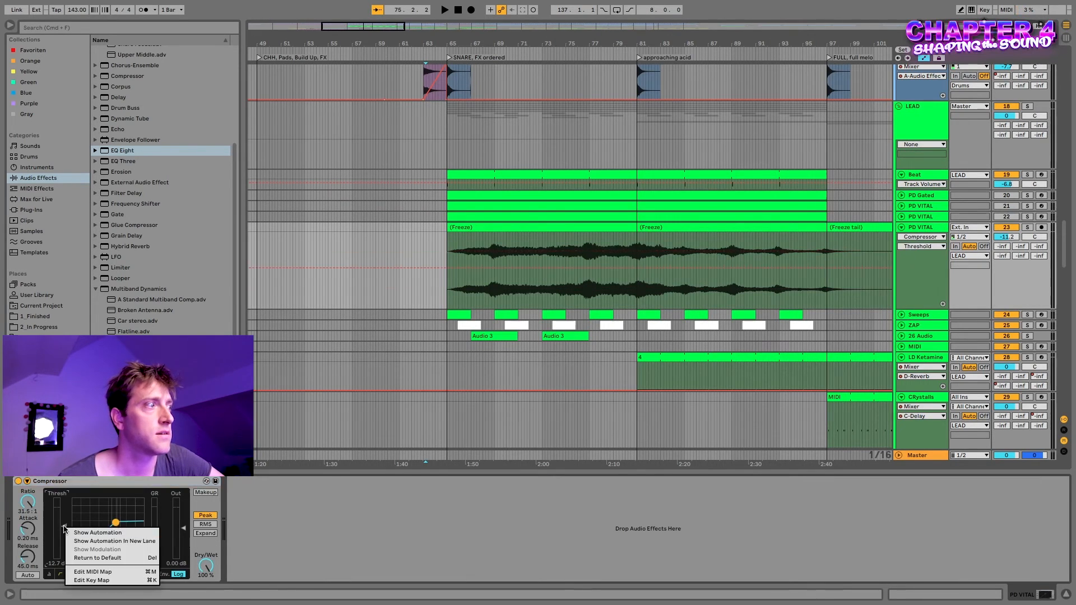
pyautogui.click(77, 532)
pyautogui.scroll(5, 479, 287)
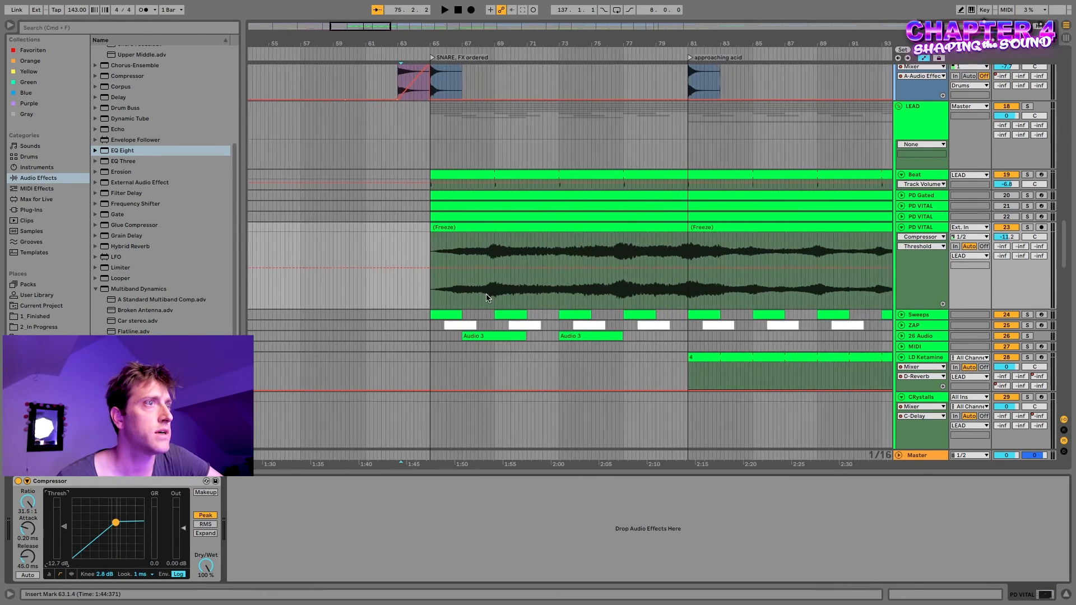
# Step: Search the audio effects for "utility" and add Utility before Compressor on the flattened PD VITAL track
pyautogui.click(47, 29)
pyautogui.write('util')
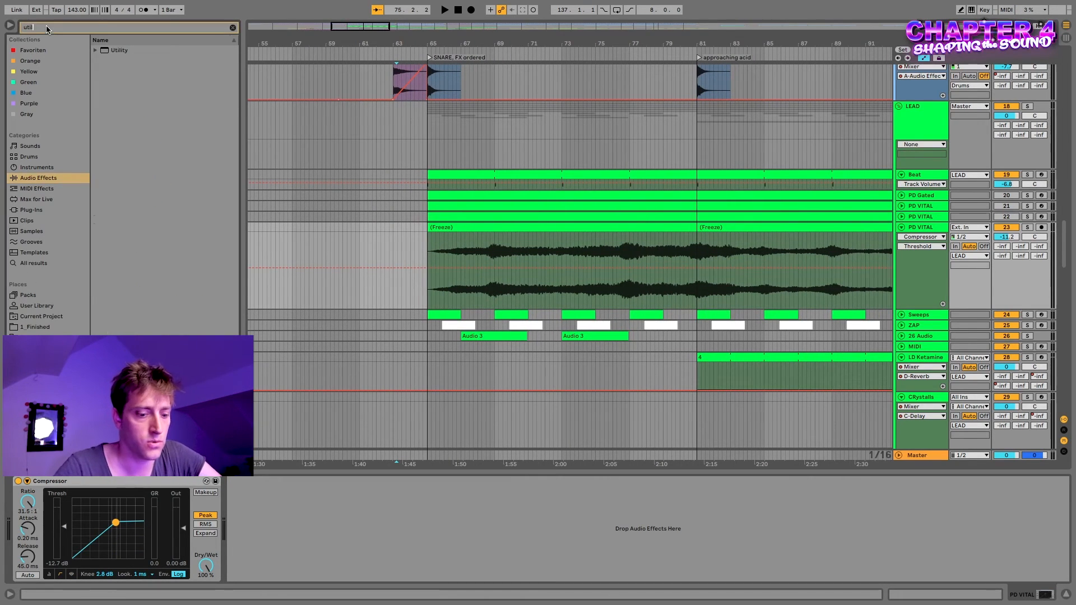
pyautogui.write('ity')
pyautogui.moveTo(110, 50); pyautogui.dragTo(84, 134)
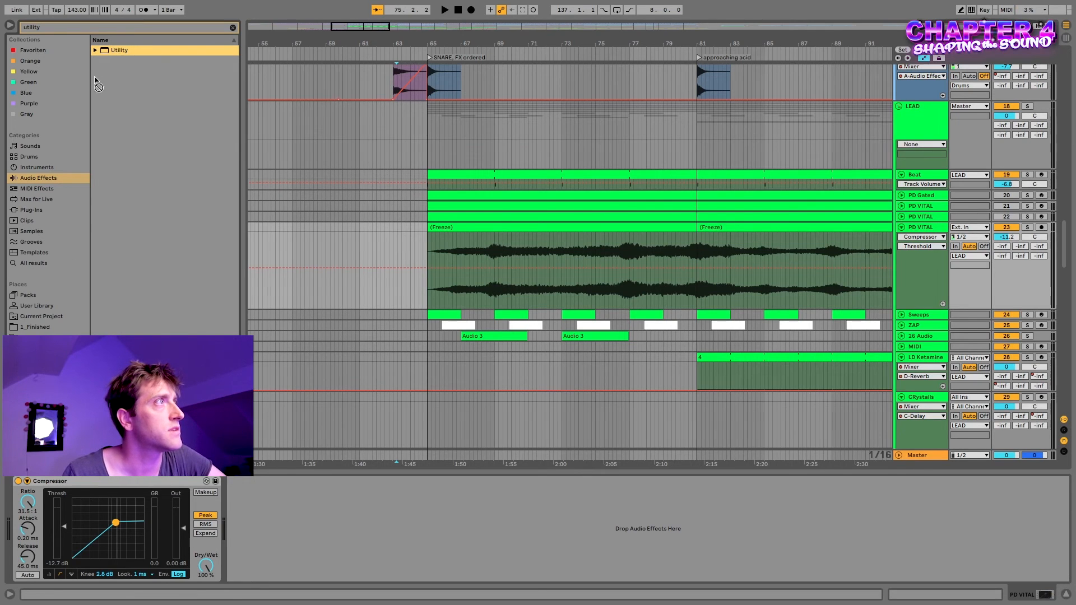
pyautogui.moveTo(104, 69); pyautogui.dragTo(23, 490)
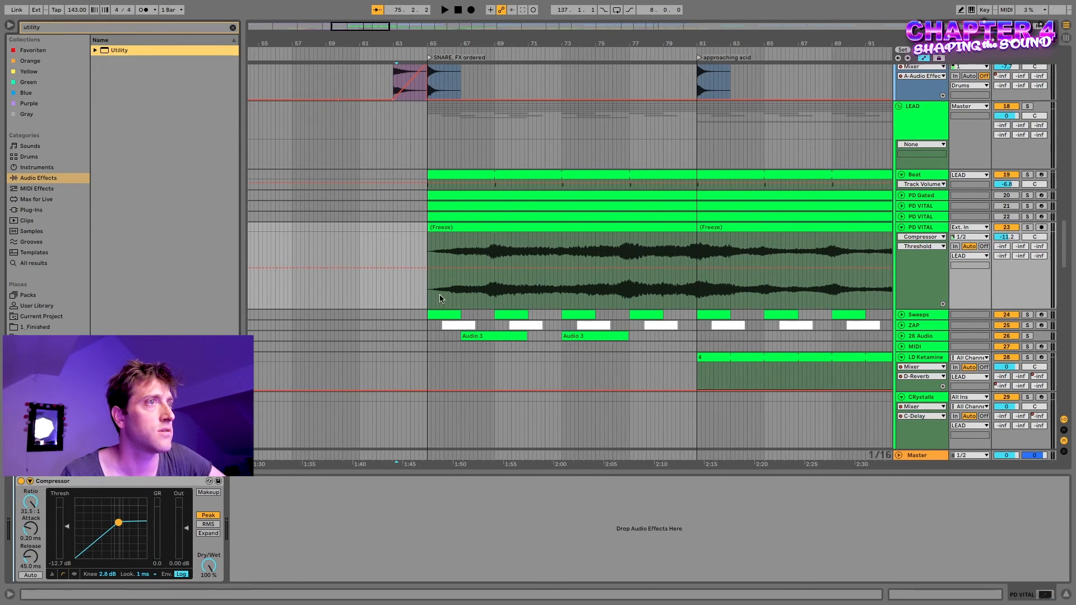
pyautogui.moveTo(440, 295); pyautogui.dragTo(5, 582)
# Step: Automate Utility's gain with dips at the waveform peaks, about -2.1 dB at bar 69 and -2.6 dB at bar 77
pyautogui.rightClick(71, 520)
pyautogui.click(98, 525)
pyautogui.scroll(3, 489, 274)
pyautogui.click(486, 271)
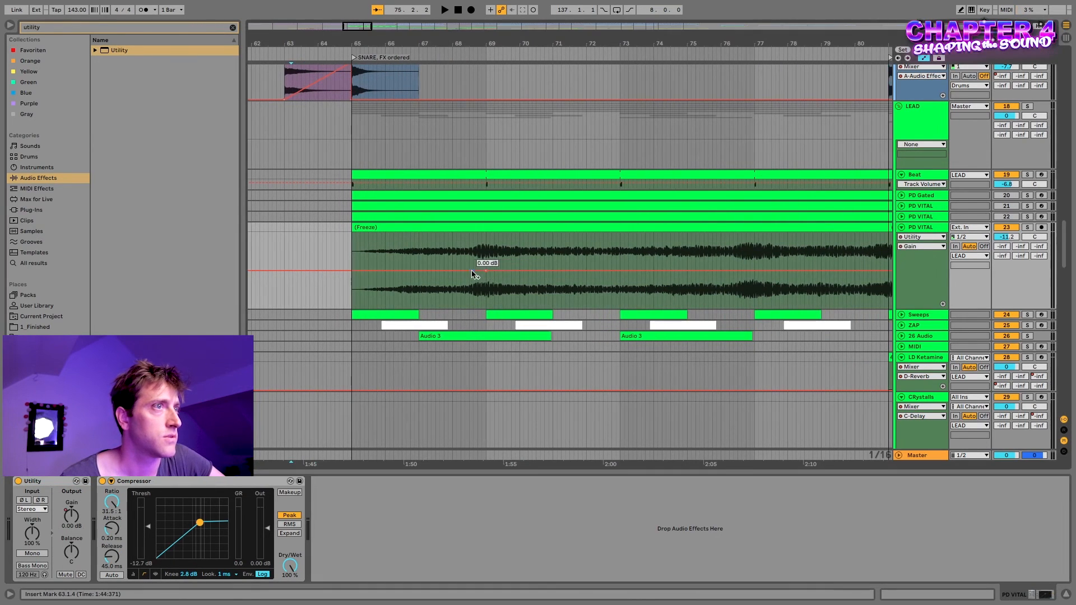
pyautogui.moveTo(494, 274); pyautogui.dragTo(494, 276)
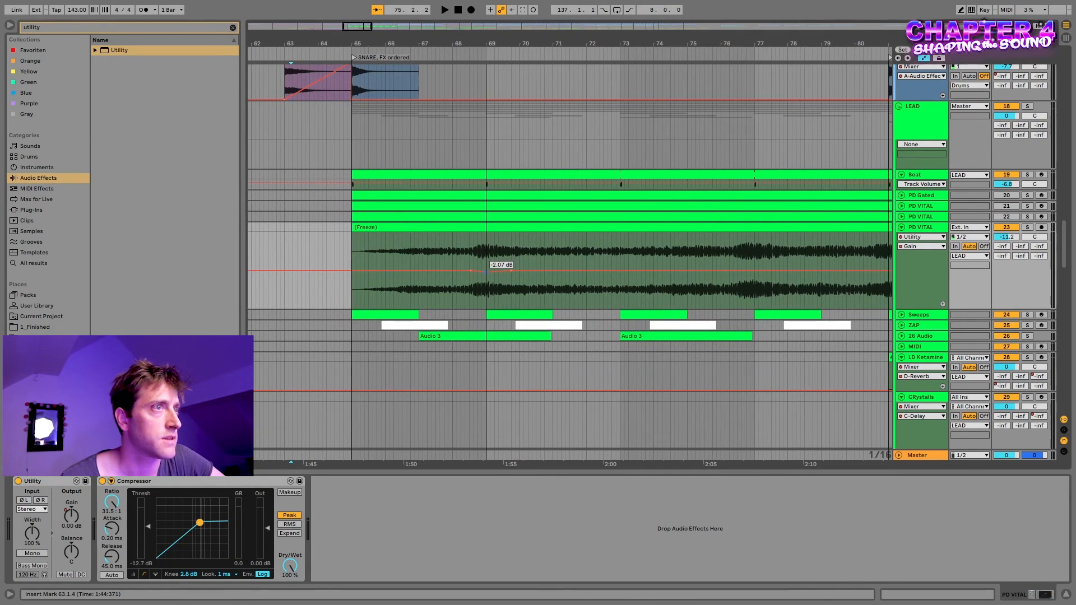
pyautogui.click(736, 272)
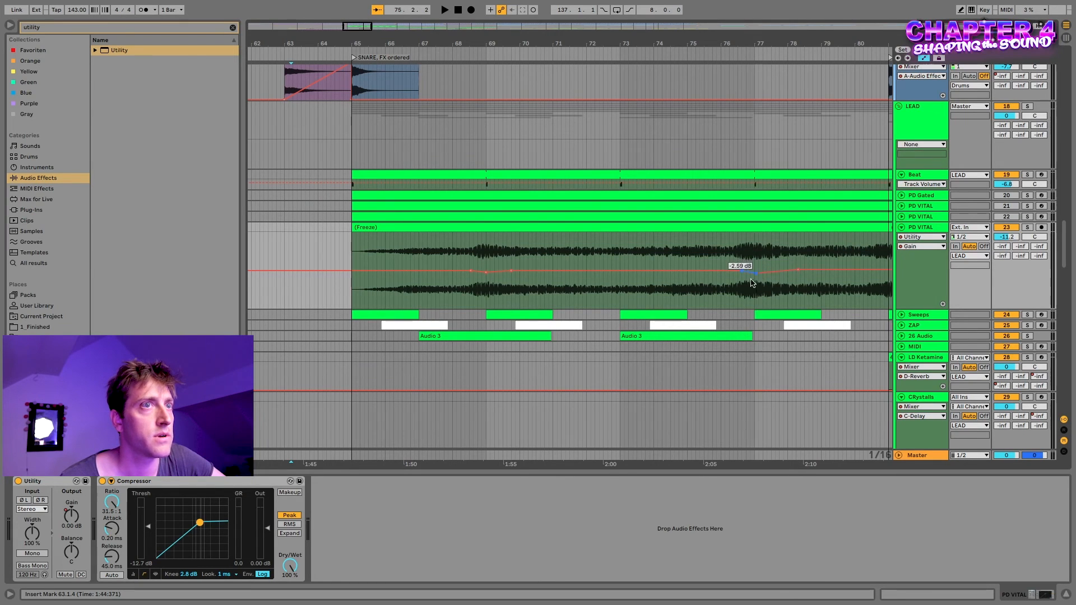
# Step: Add another Utility gain dip at the bar 81 peak and play the flattened pad from bar 65
pyautogui.hscroll(7, 491, 256)
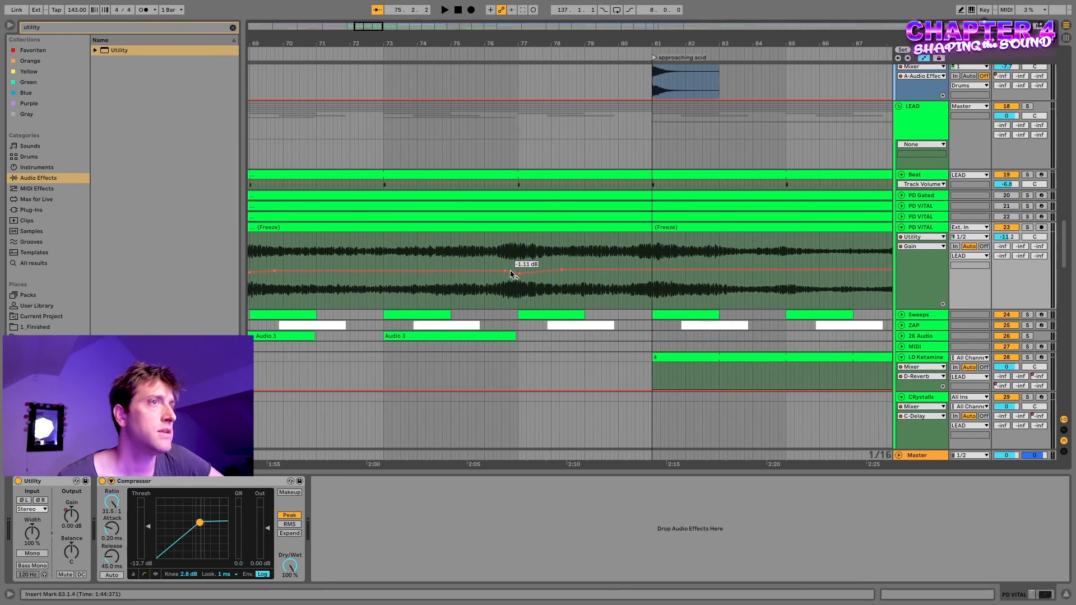
pyautogui.scroll(-5, 511, 274)
pyautogui.scroll(-1, 389, 256)
pyautogui.scroll(3, 570, 245)
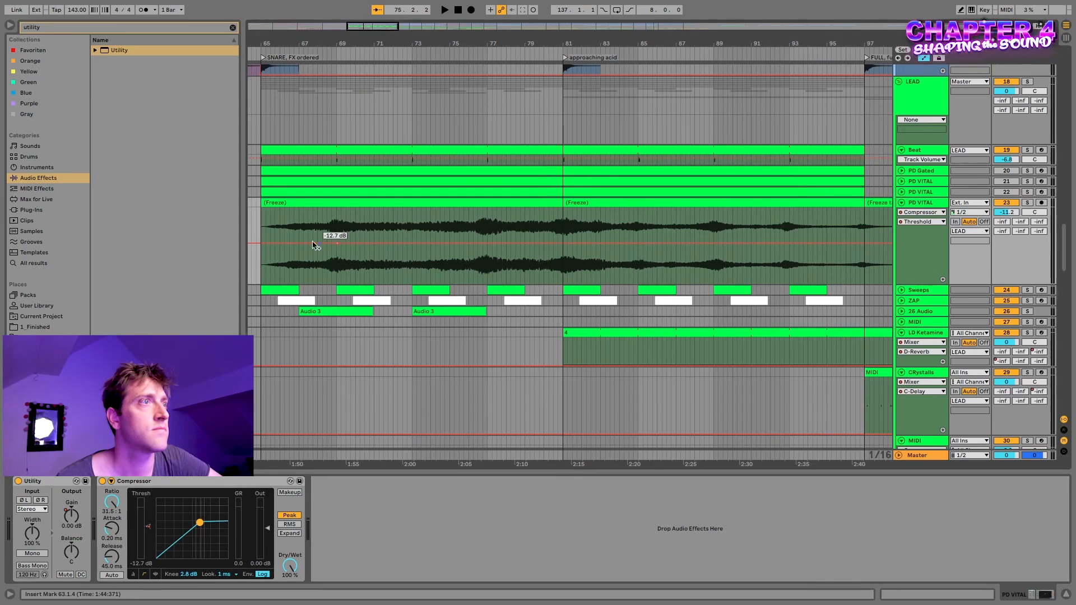
pyautogui.hscroll(-3, 332, 253)
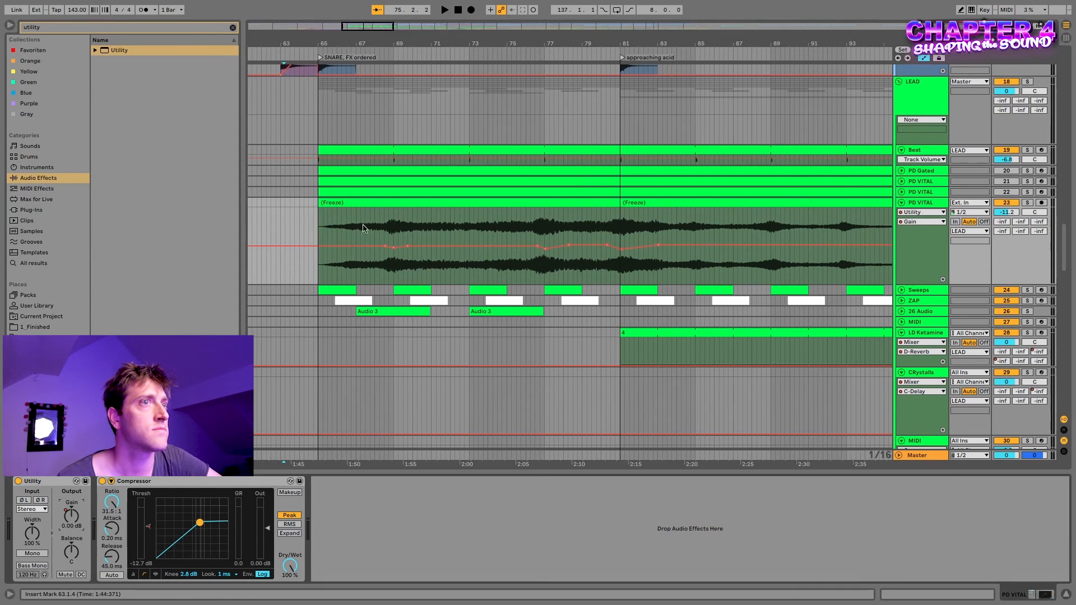
pyautogui.press('space')
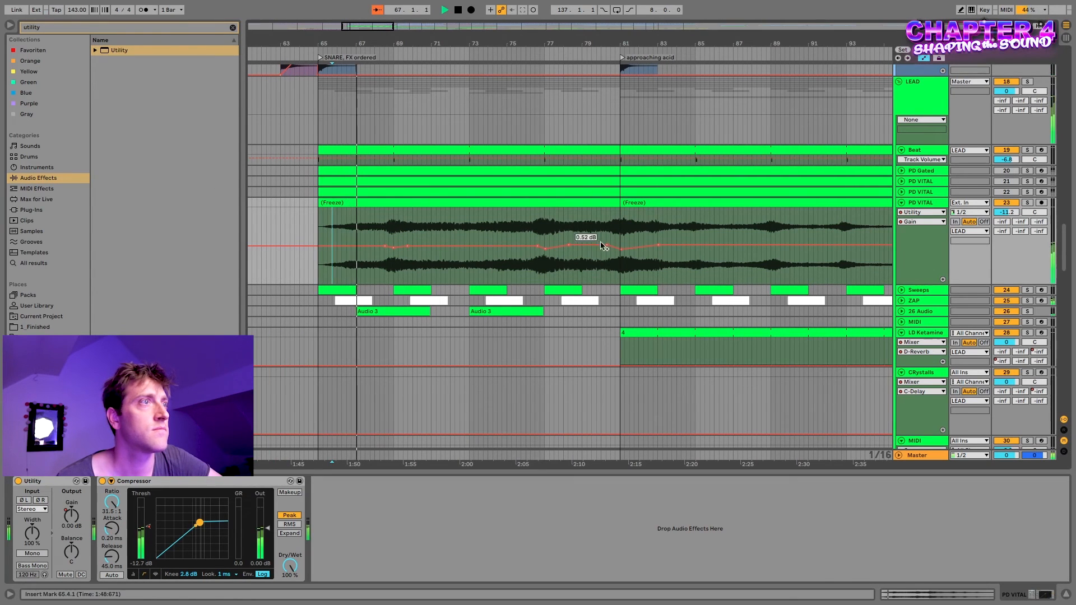
# Step: Refine Utility's gain automation around the dips at bars 69 and 77, and add a further dip near bar 89
pyautogui.hscroll(2, 678, 250)
pyautogui.moveTo(364, 243)
pyautogui.mouseDown()
pyautogui.moveTo(362, 253)
pyautogui.moveTo(345, 247)
pyautogui.moveTo(375, 248)
pyautogui.mouseUp()
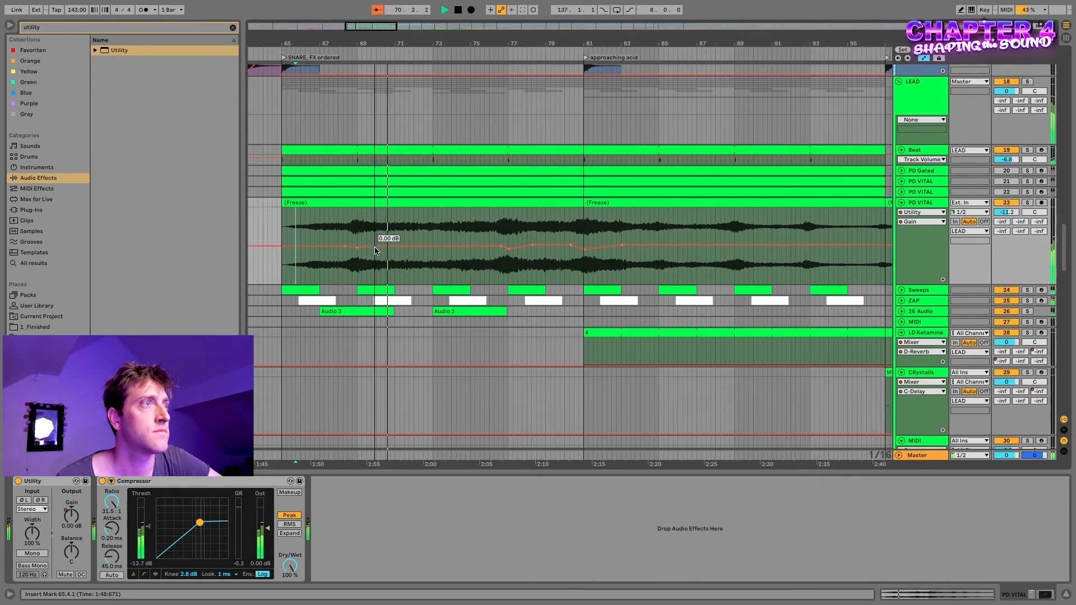
pyautogui.moveTo(501, 246); pyautogui.dragTo(493, 247)
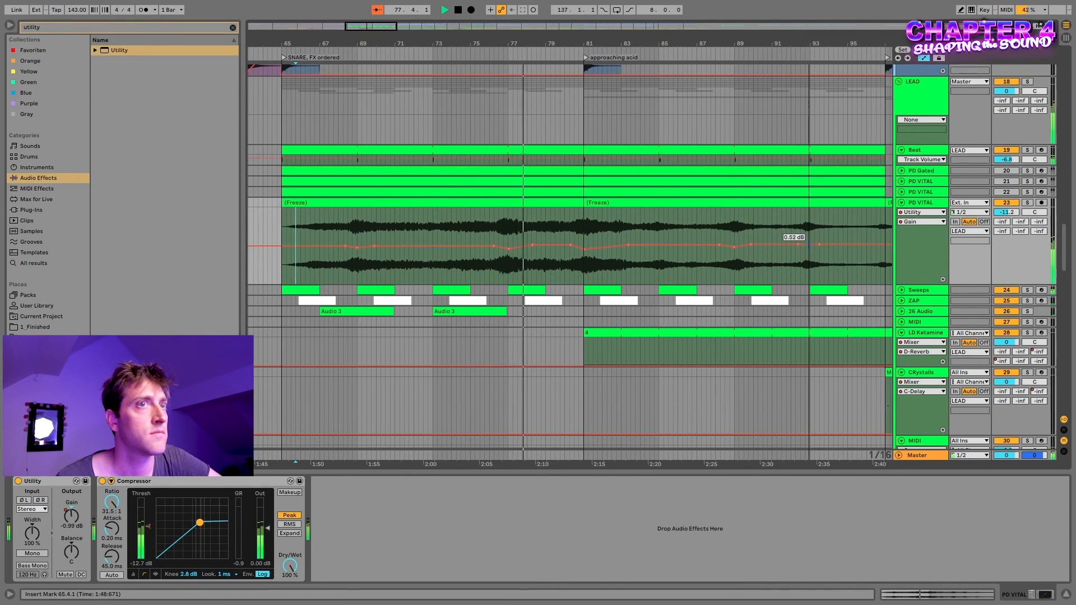
# Step: Automate Utility's gain to rise gradually over the pad's fading end past bar 97, and bring it back down by about bar 101
pyautogui.hscroll(10, 802, 246)
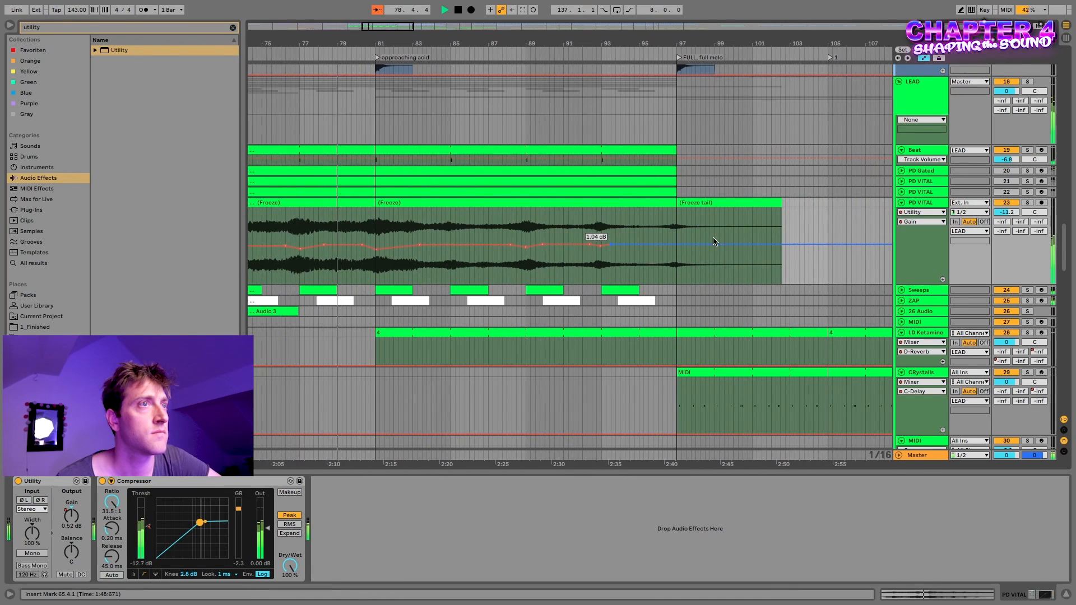
pyautogui.hscroll(1, 674, 247)
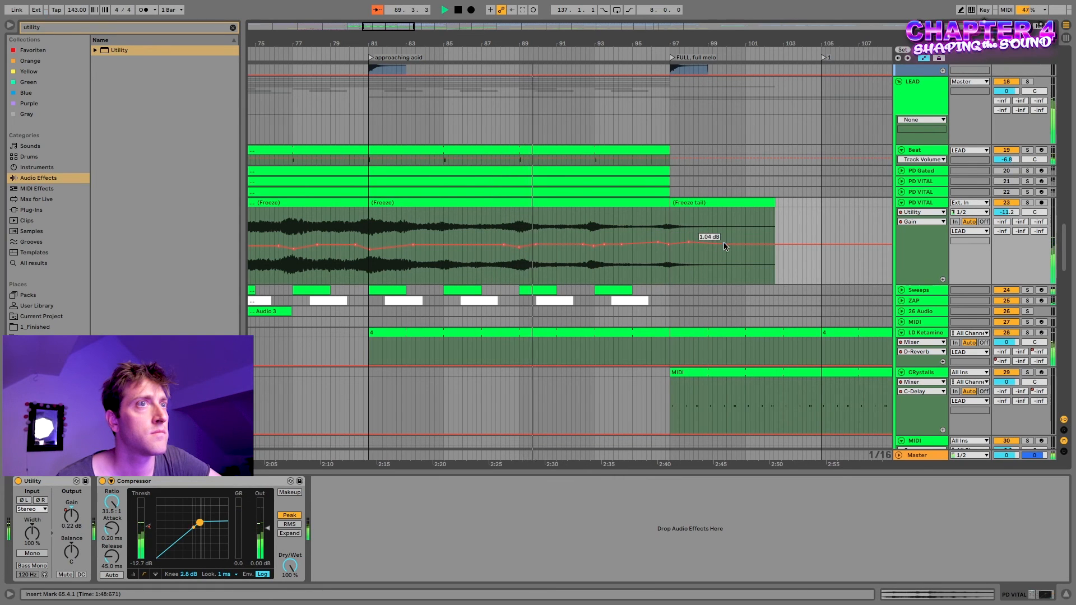
pyautogui.moveTo(724, 245); pyautogui.dragTo(708, 241)
pyautogui.click(741, 241)
pyautogui.moveTo(576, 257); pyautogui.dragTo(704, 242)
# Step: Deactivate the Freeze tail clip starting at bar 97 on the flattened PD VITAL track
pyautogui.scroll(-4, 735, 276)
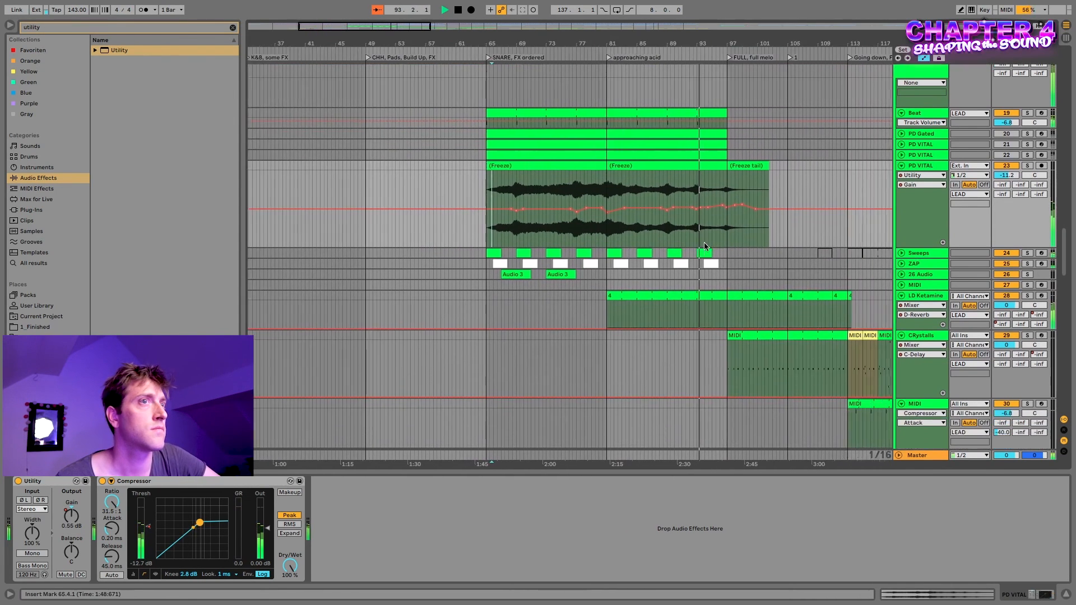
pyautogui.hscroll(3, 703, 242)
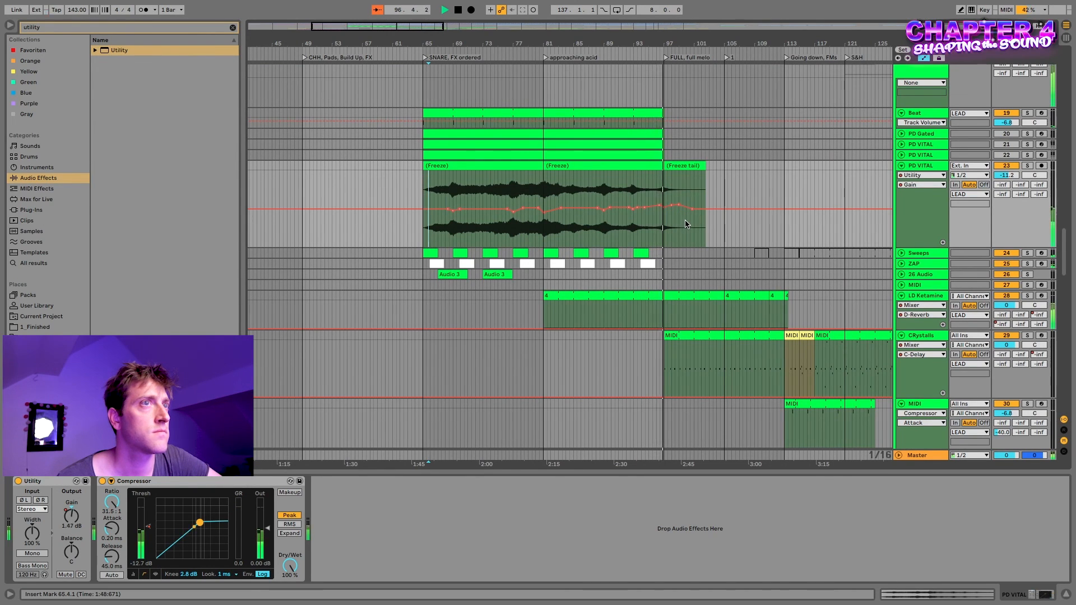
pyautogui.click(690, 166)
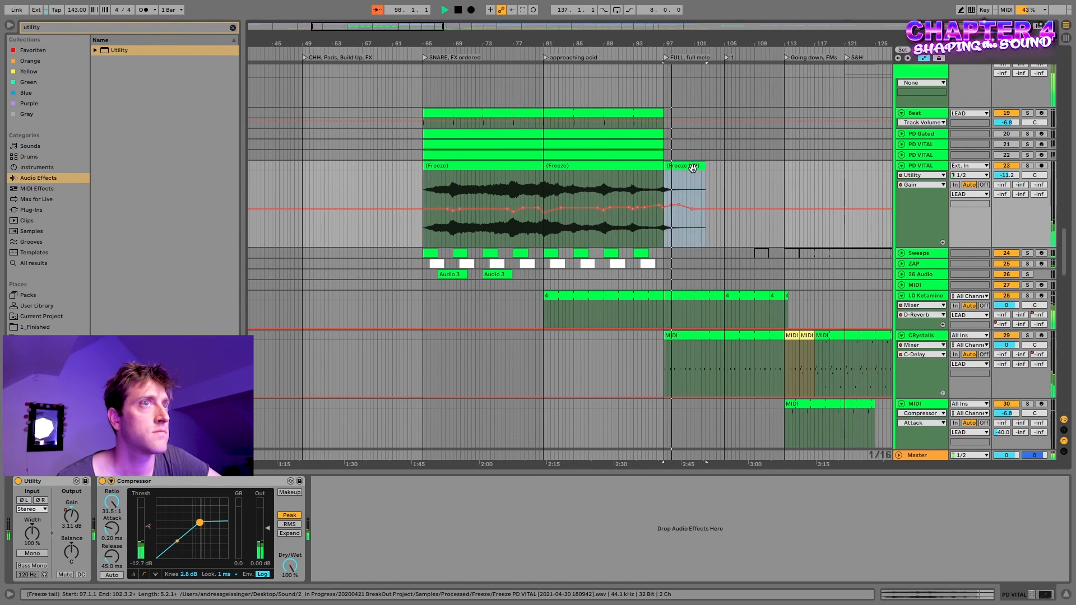
pyautogui.press('0')
pyautogui.hscroll(2, 723, 186)
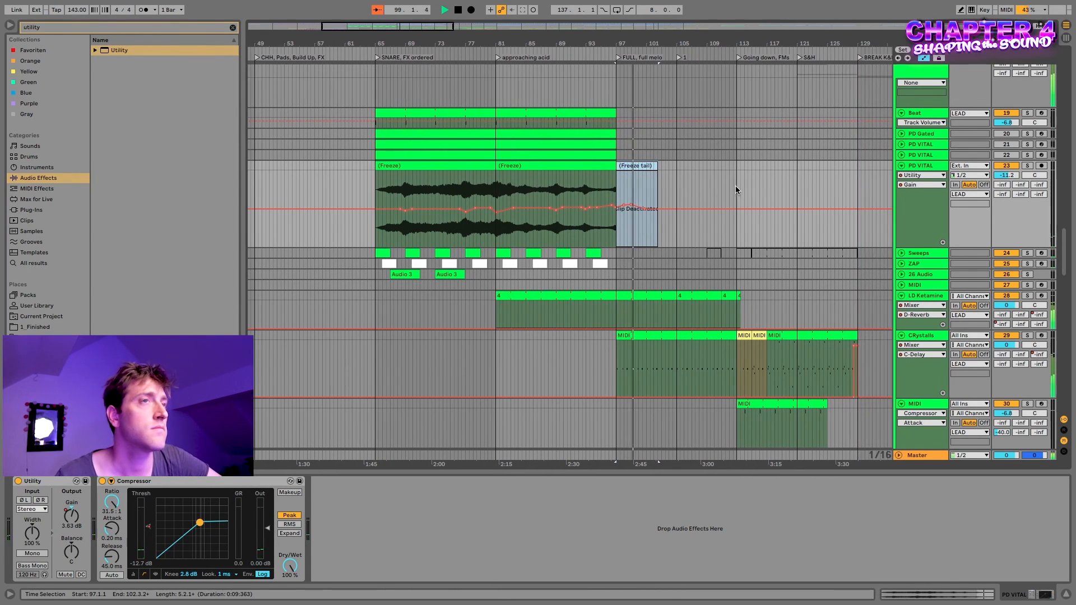
# Step: Hide the automation lanes, give the second Freeze clip a fade-out about two bars long ending at bar 97, and stop playback
pyautogui.press('a')
pyautogui.moveTo(613, 172); pyautogui.dragTo(597, 172)
pyautogui.click(530, 216)
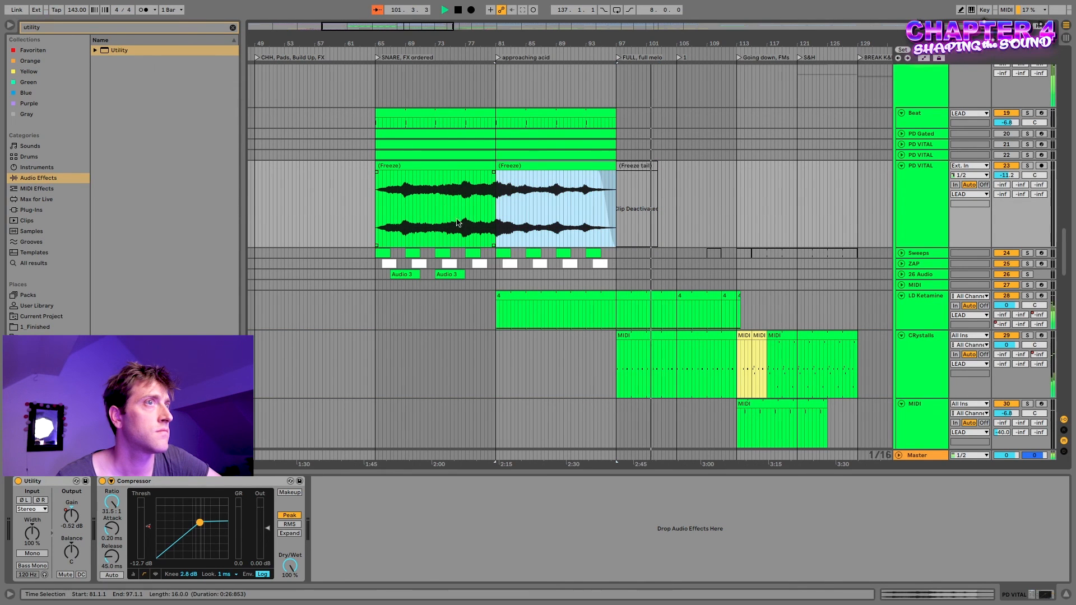
pyautogui.press('space')
pyautogui.scroll(-2, 530, 216)
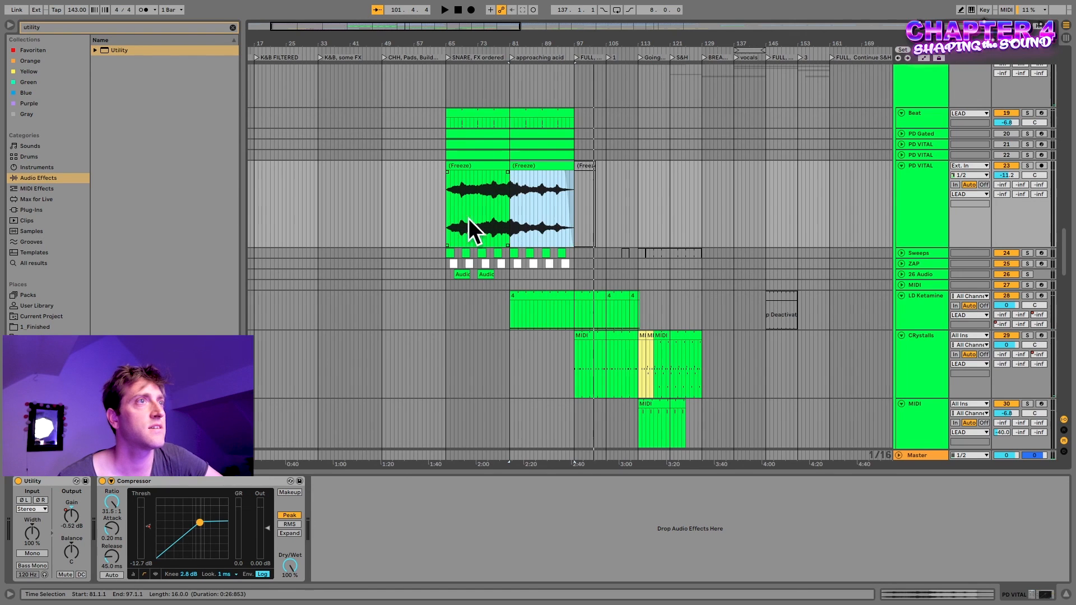
pyautogui.scroll(4, 523, 227)
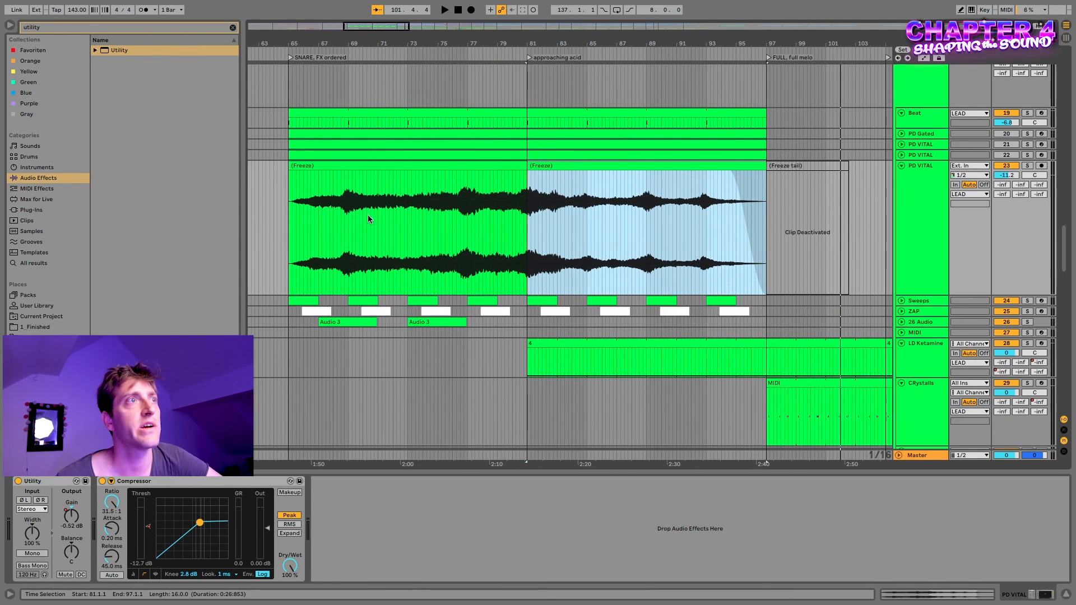
pyautogui.click(477, 247)
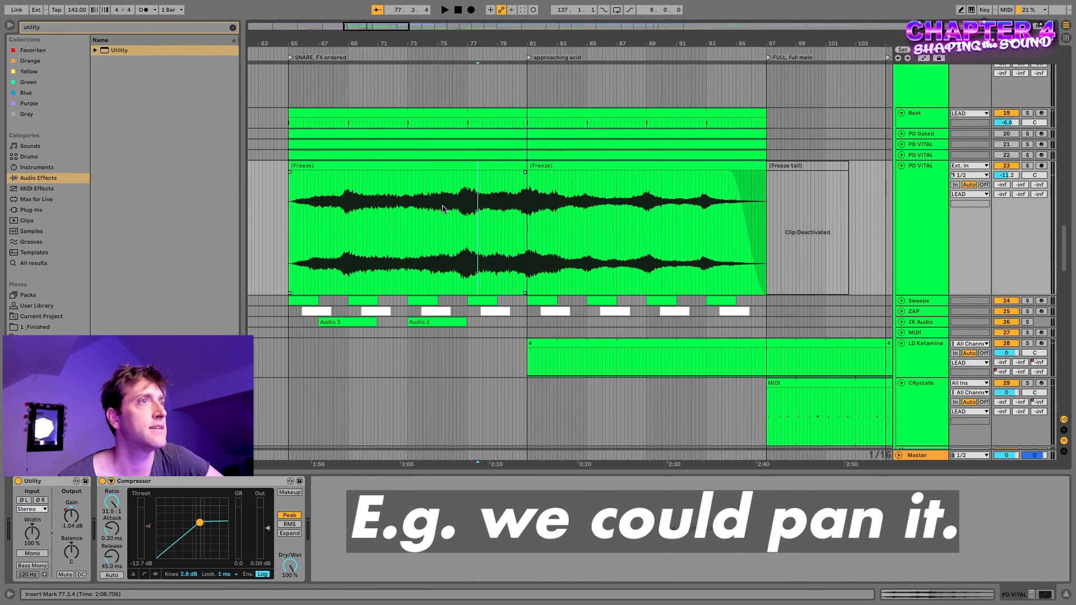
pyautogui.scroll(-3, 582, 206)
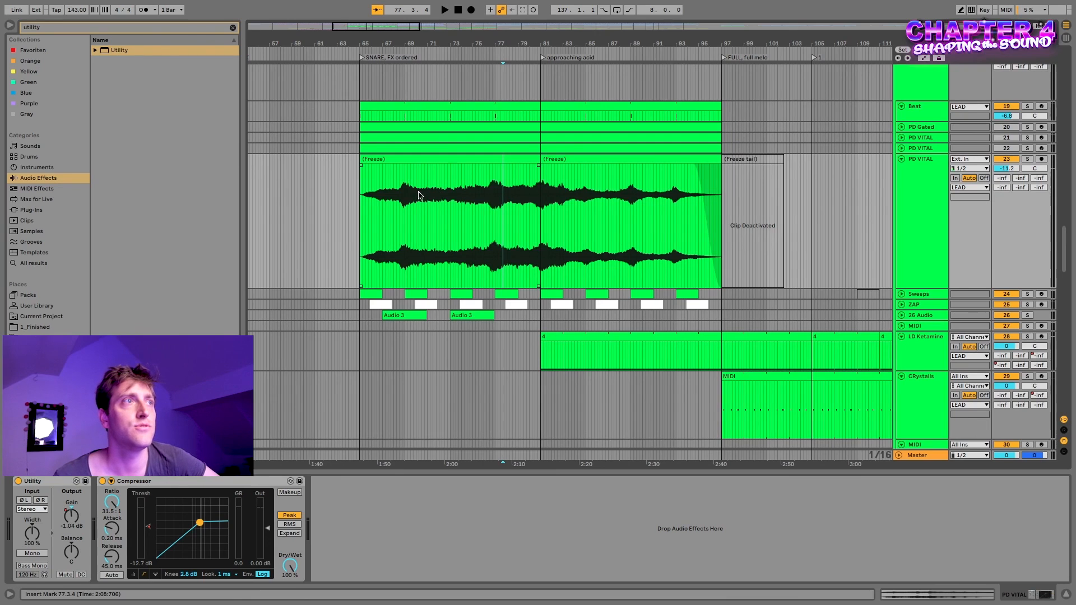
# Step: Unfold the PD VITAL MIDI track 21 and open the notes of its clip at bar 65 to examine the chords
pyautogui.click(917, 149)
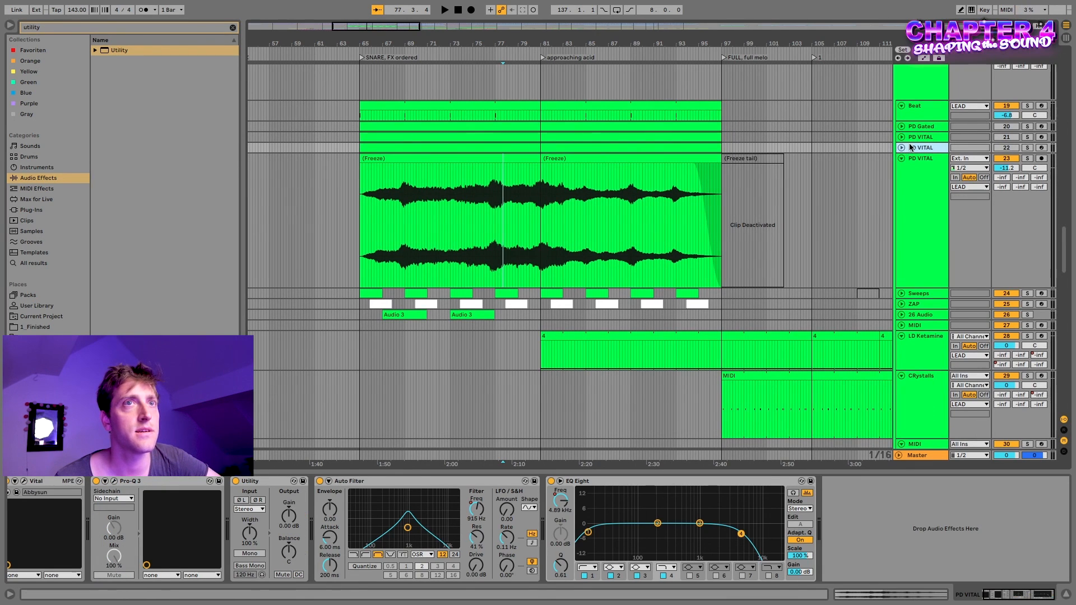
pyautogui.click(901, 137)
pyautogui.click(486, 145)
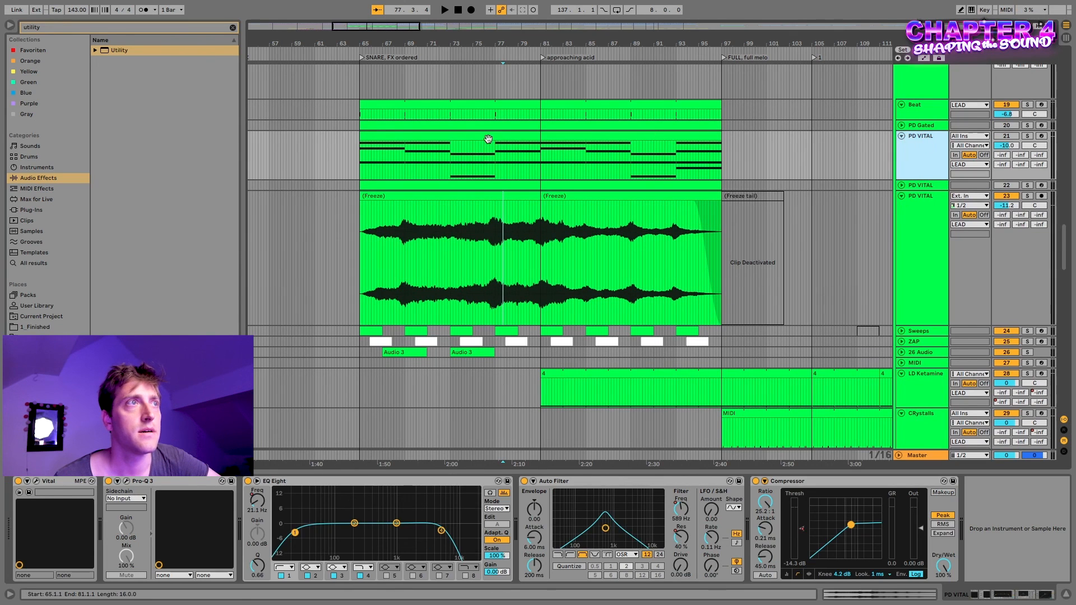
pyautogui.click(833, 592)
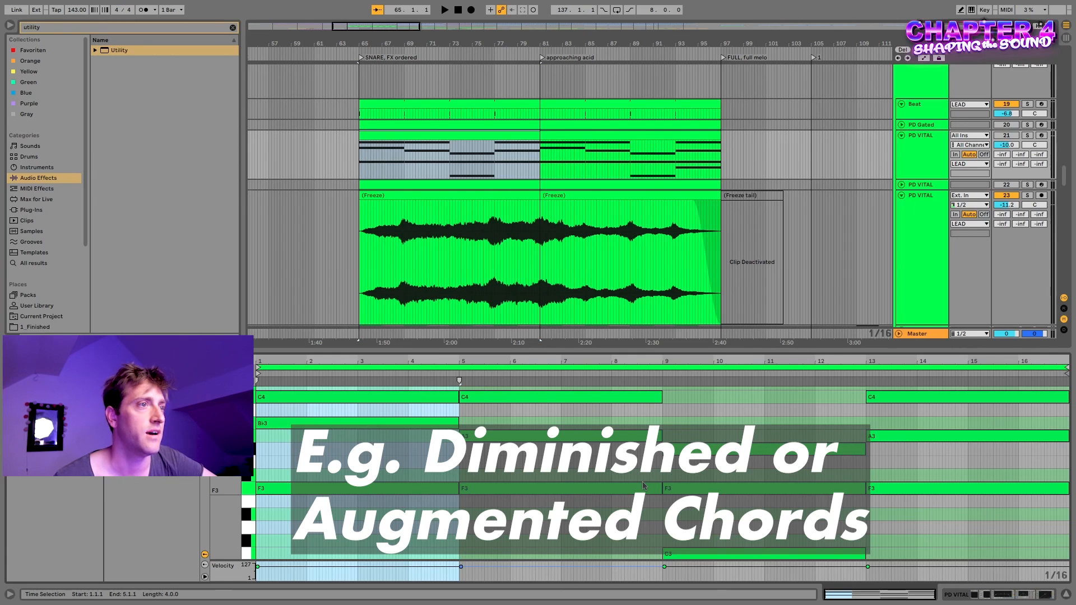
pyautogui.scroll(2, 584, 468)
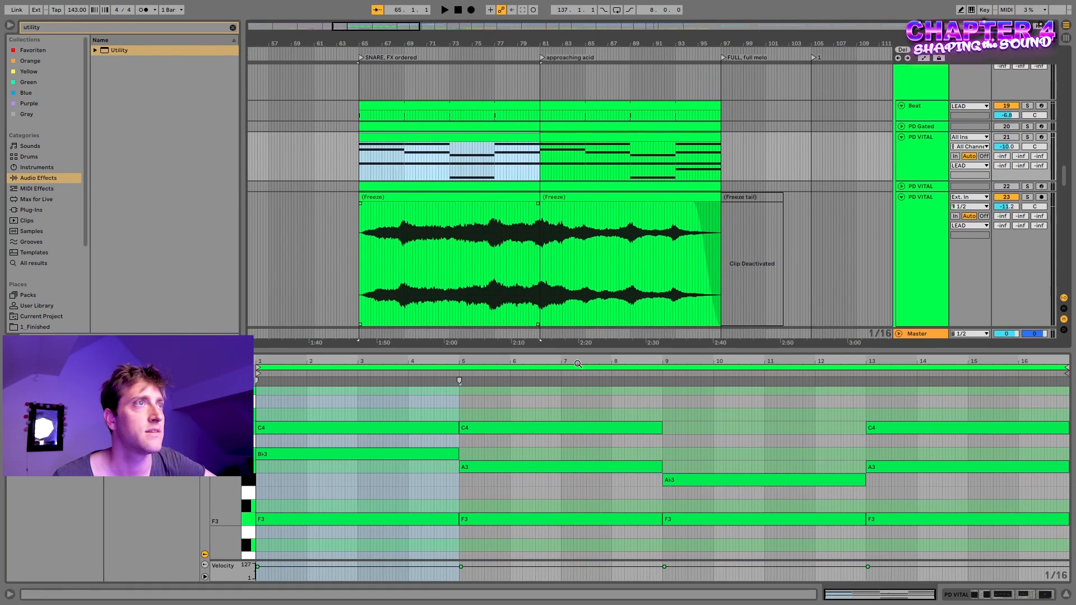